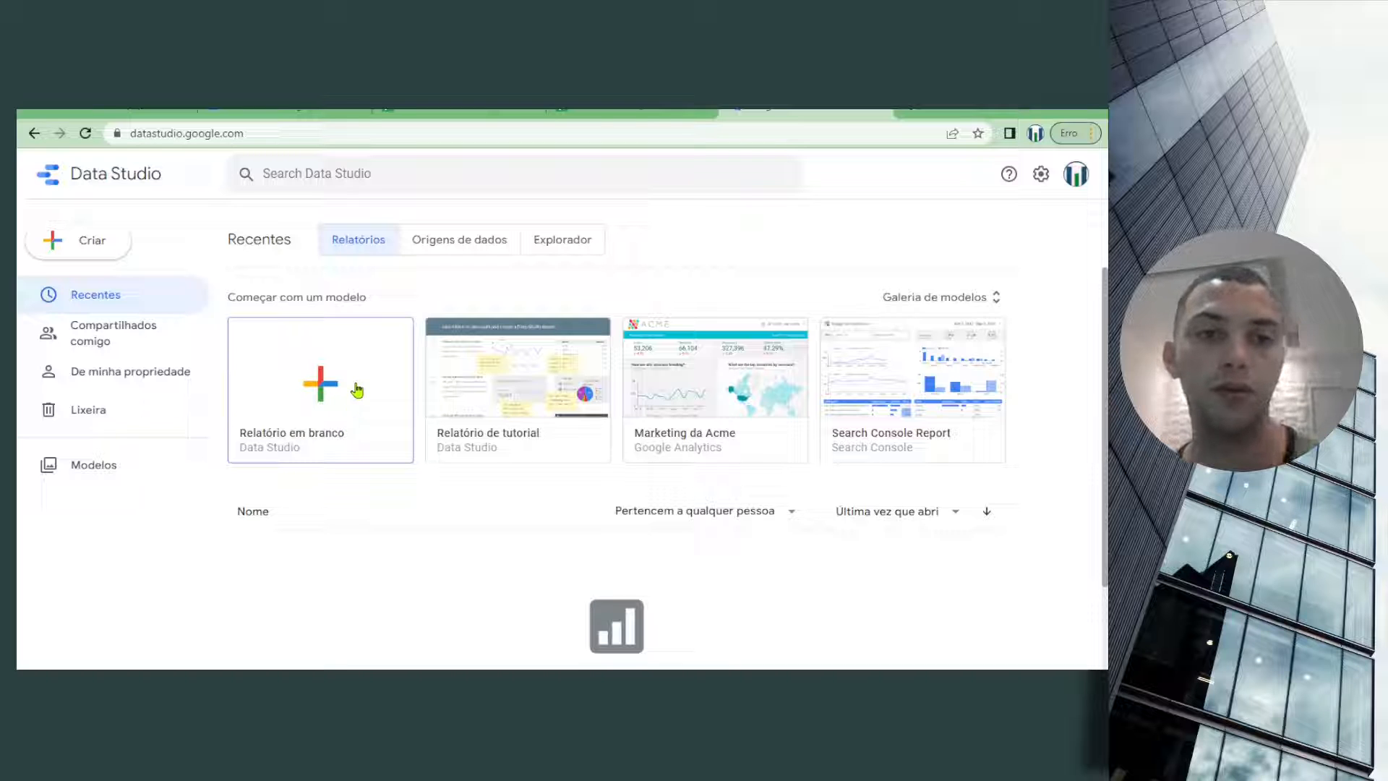
# Create a blank report and authorize the Planilhas Google connector as its data source
pyautogui.click(408, 465)
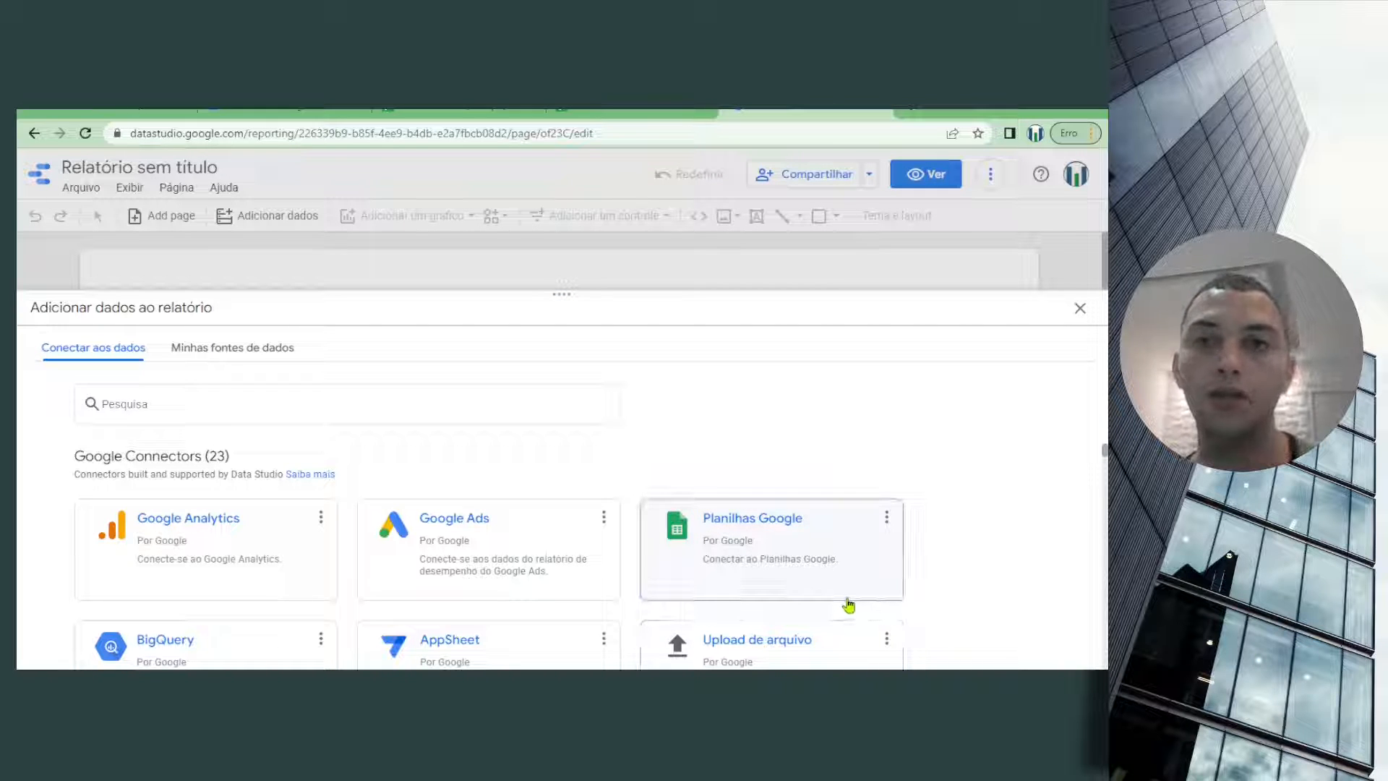
pyautogui.click(798, 533)
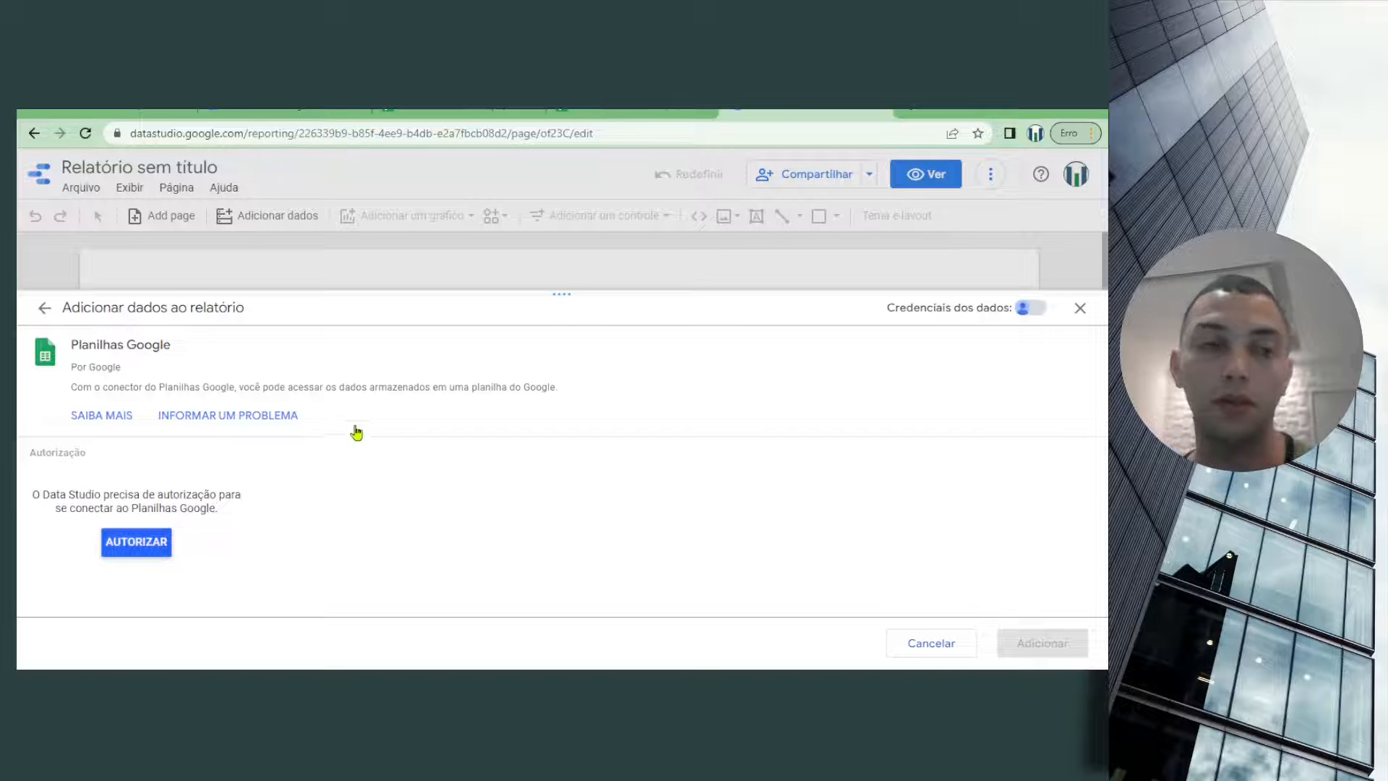
pyautogui.click(150, 551)
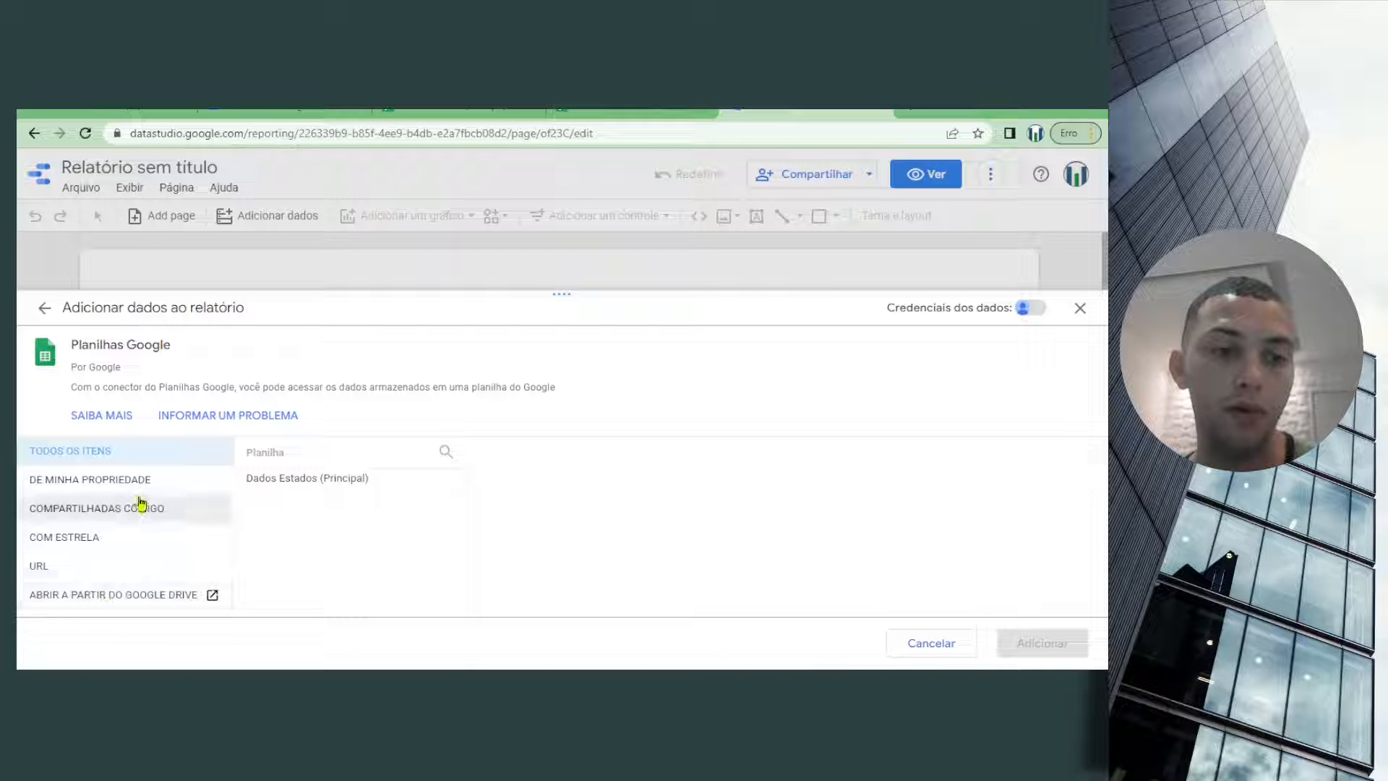
# Add the Dados Estados_BR sheet from the owned spreadsheet Dados Estados (Principal) to the report, using the first row as headers
pyautogui.click(170, 483)
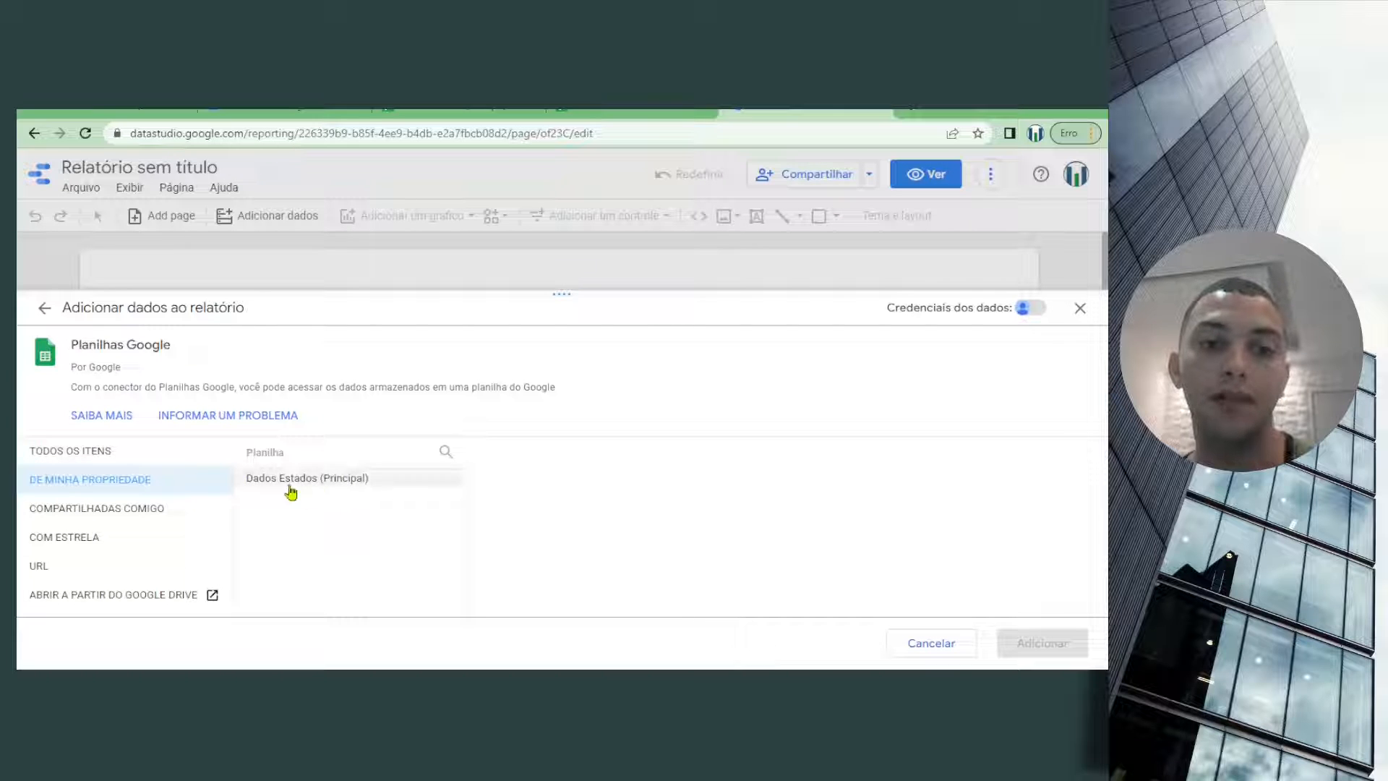
pyautogui.click(387, 484)
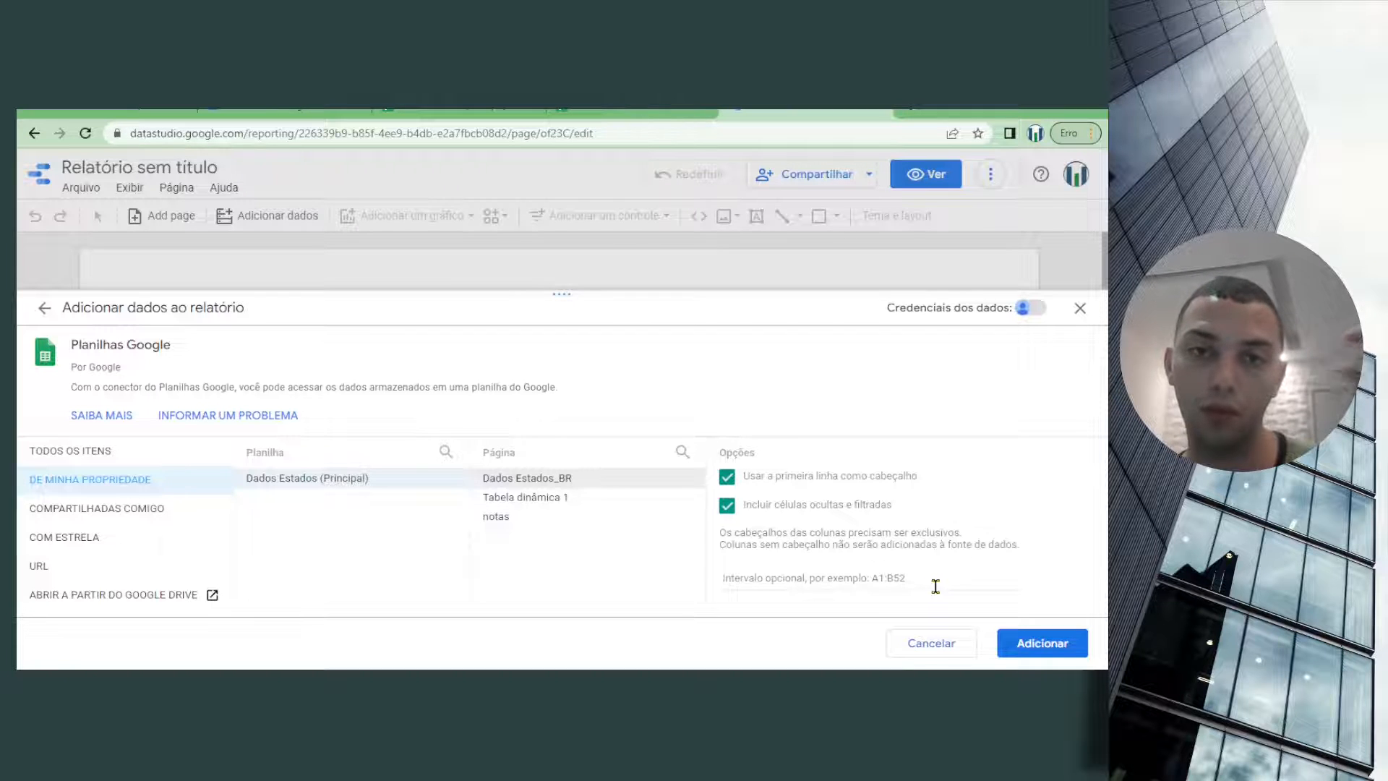
pyautogui.click(1062, 651)
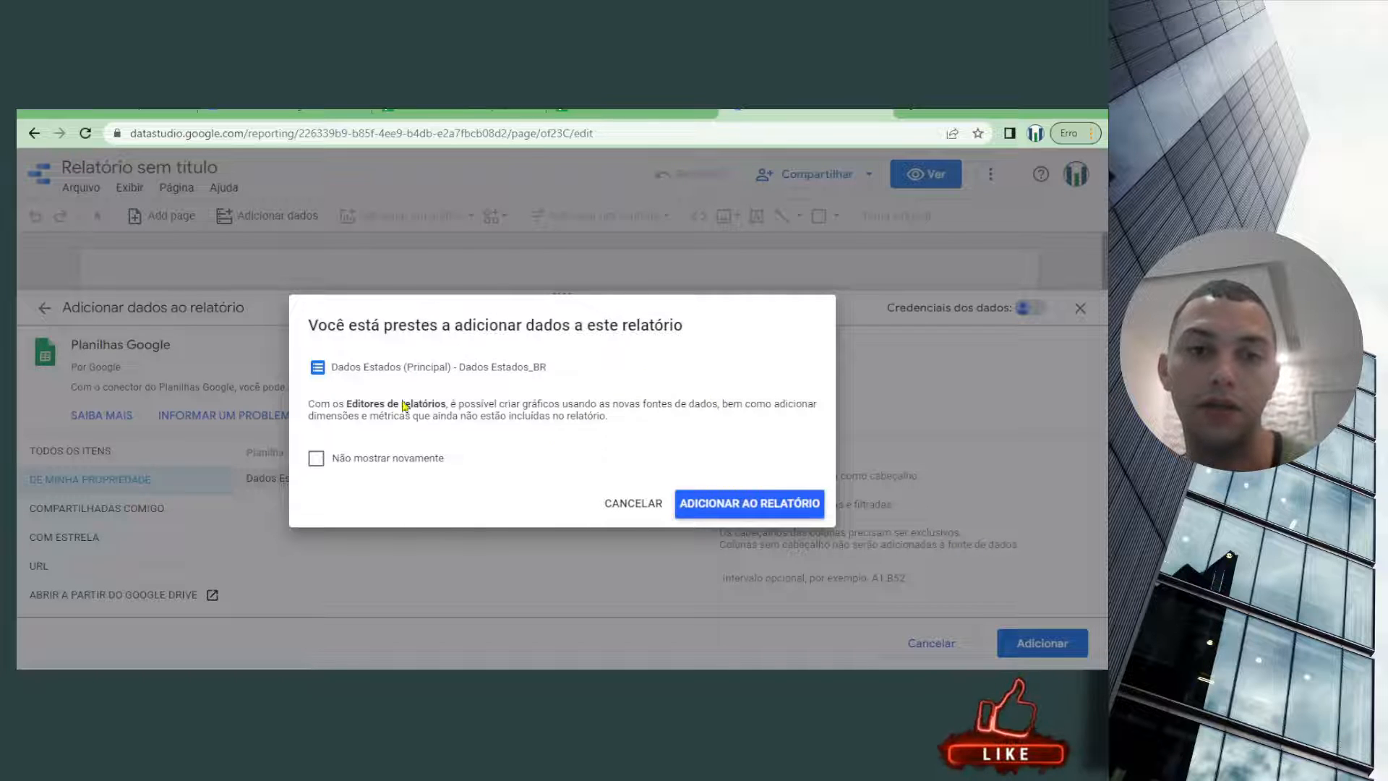
pyautogui.moveTo(477, 412); pyautogui.dragTo(633, 402)
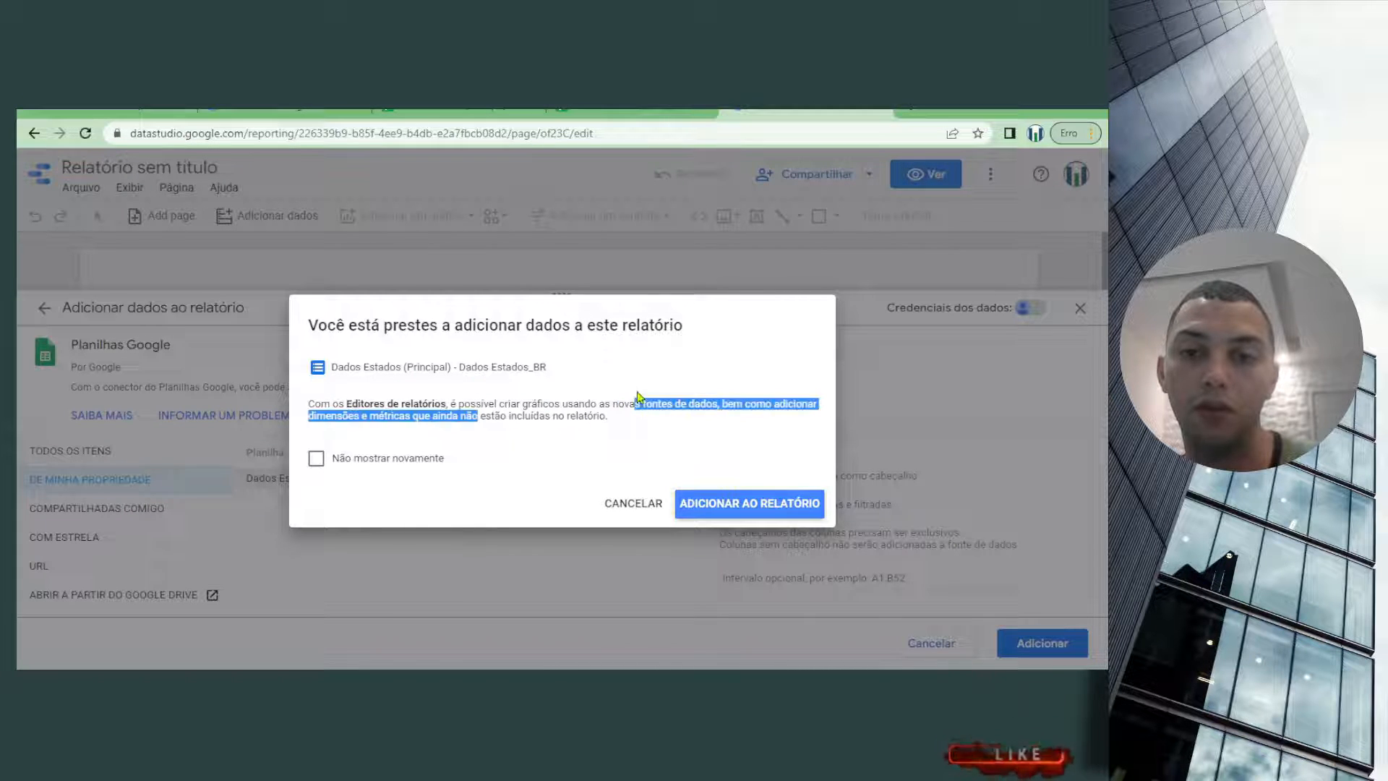
pyautogui.click(654, 443)
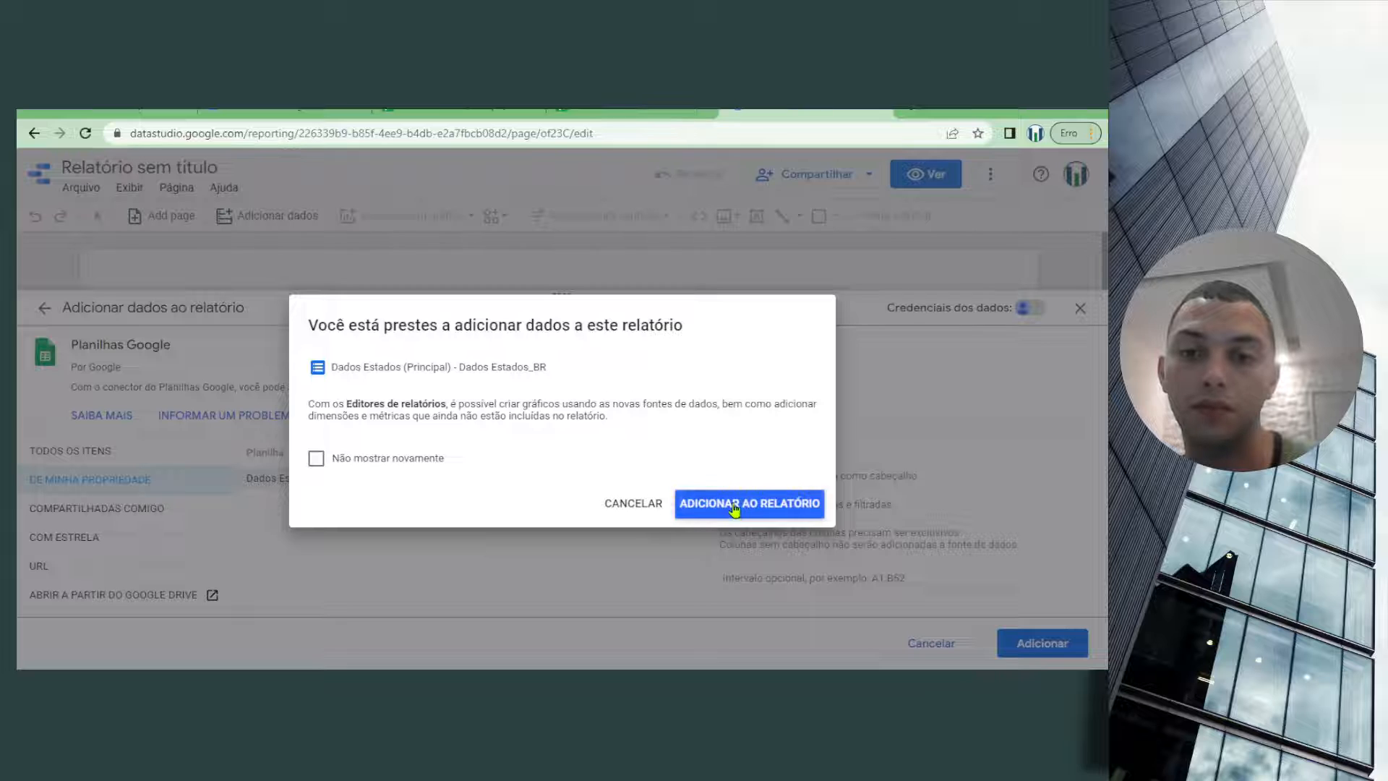
pyautogui.click(733, 506)
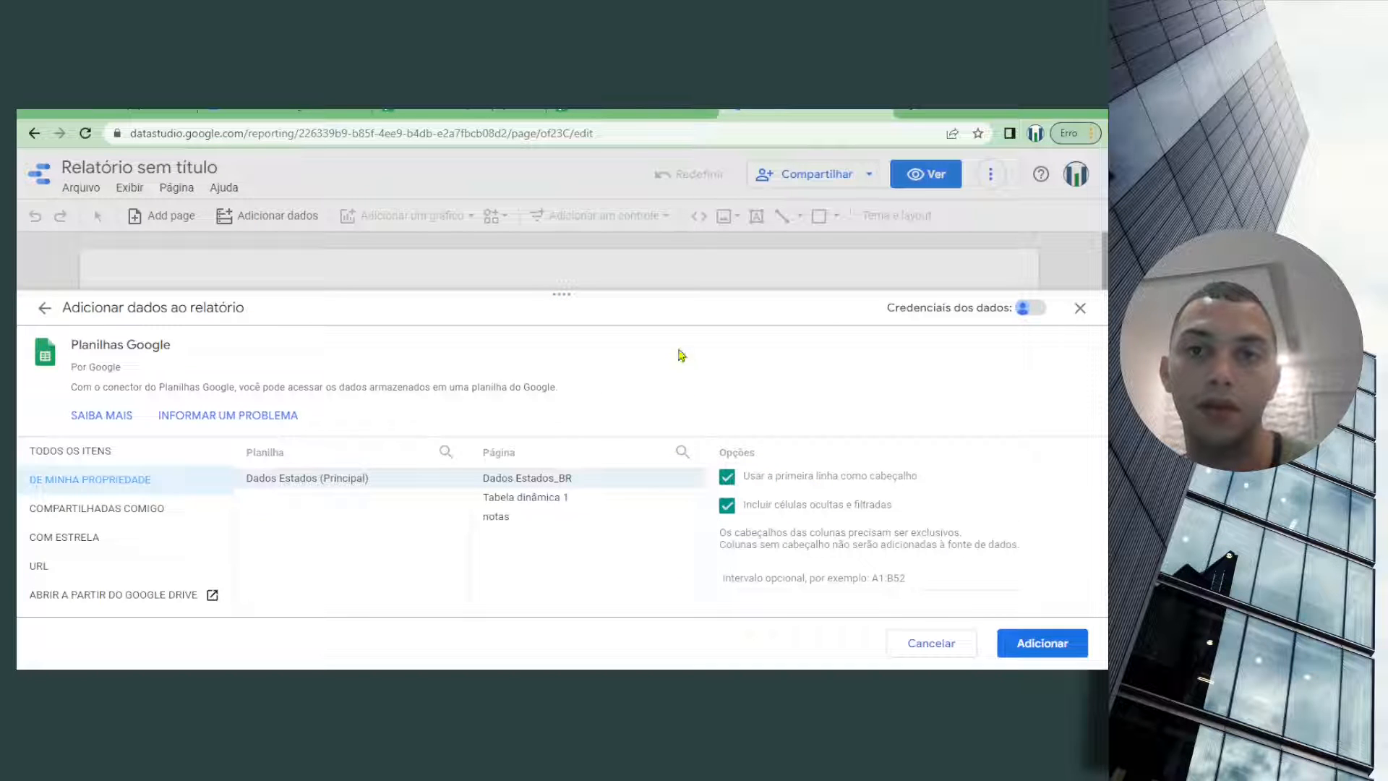
pyautogui.click(1040, 641)
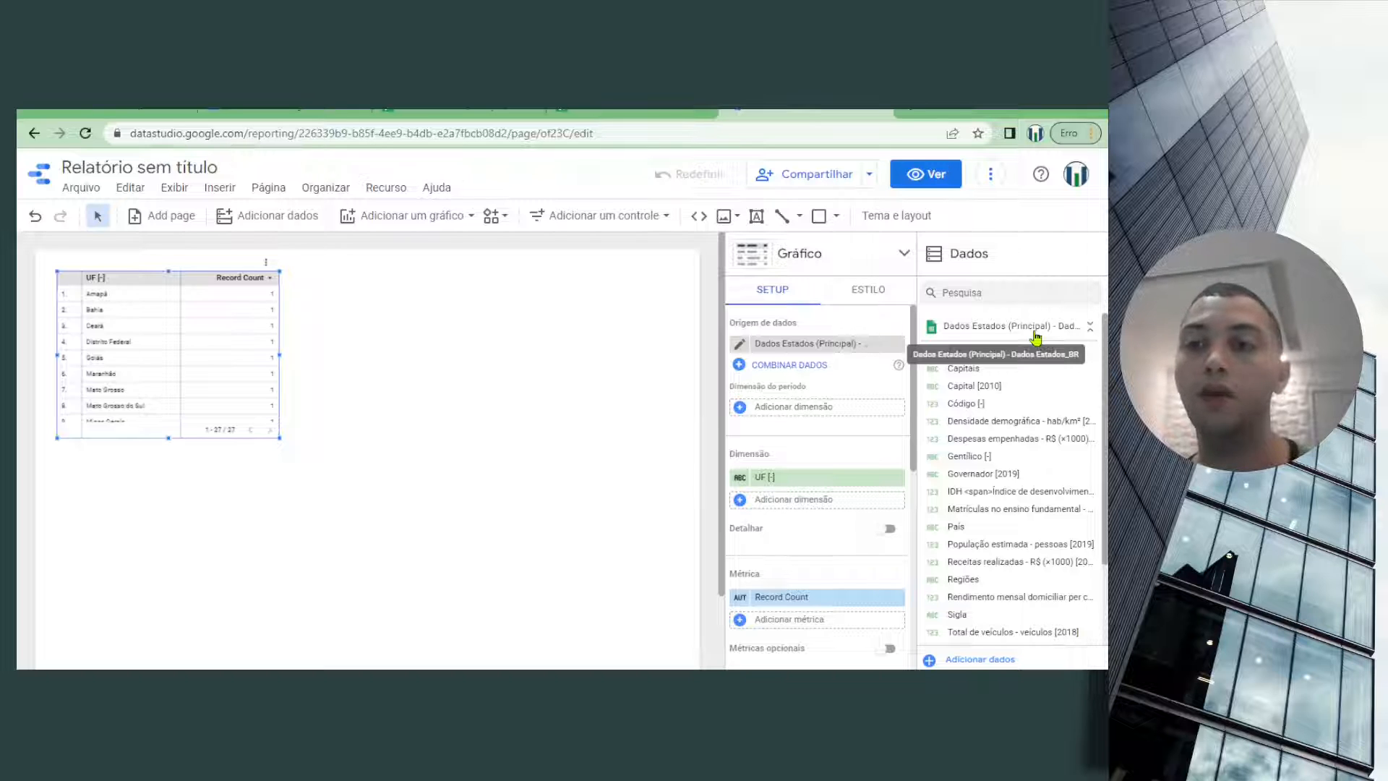
# Move the UF table slightly lower on the report page and scroll through its rows
pyautogui.moveTo(951, 384); pyautogui.dragTo(1058, 465)
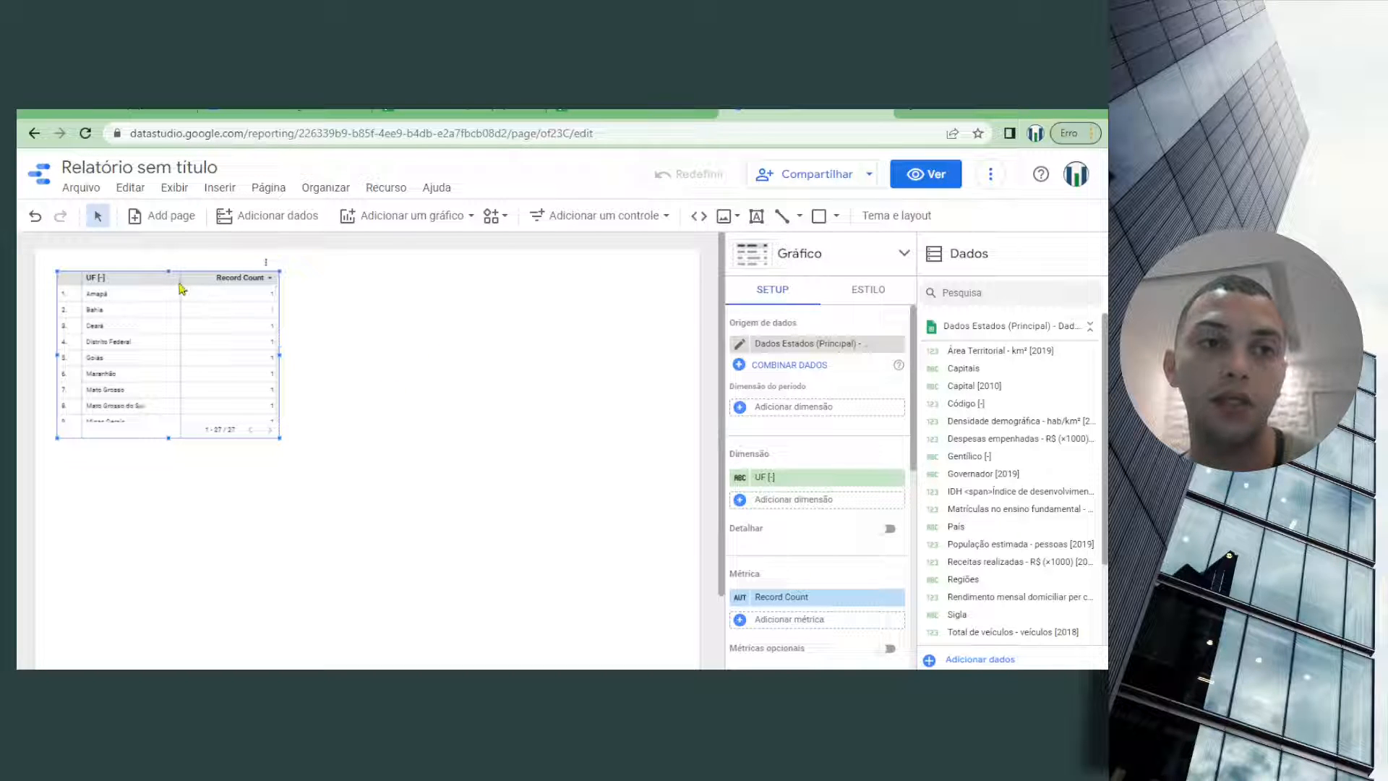
pyautogui.moveTo(154, 282); pyautogui.dragTo(161, 330)
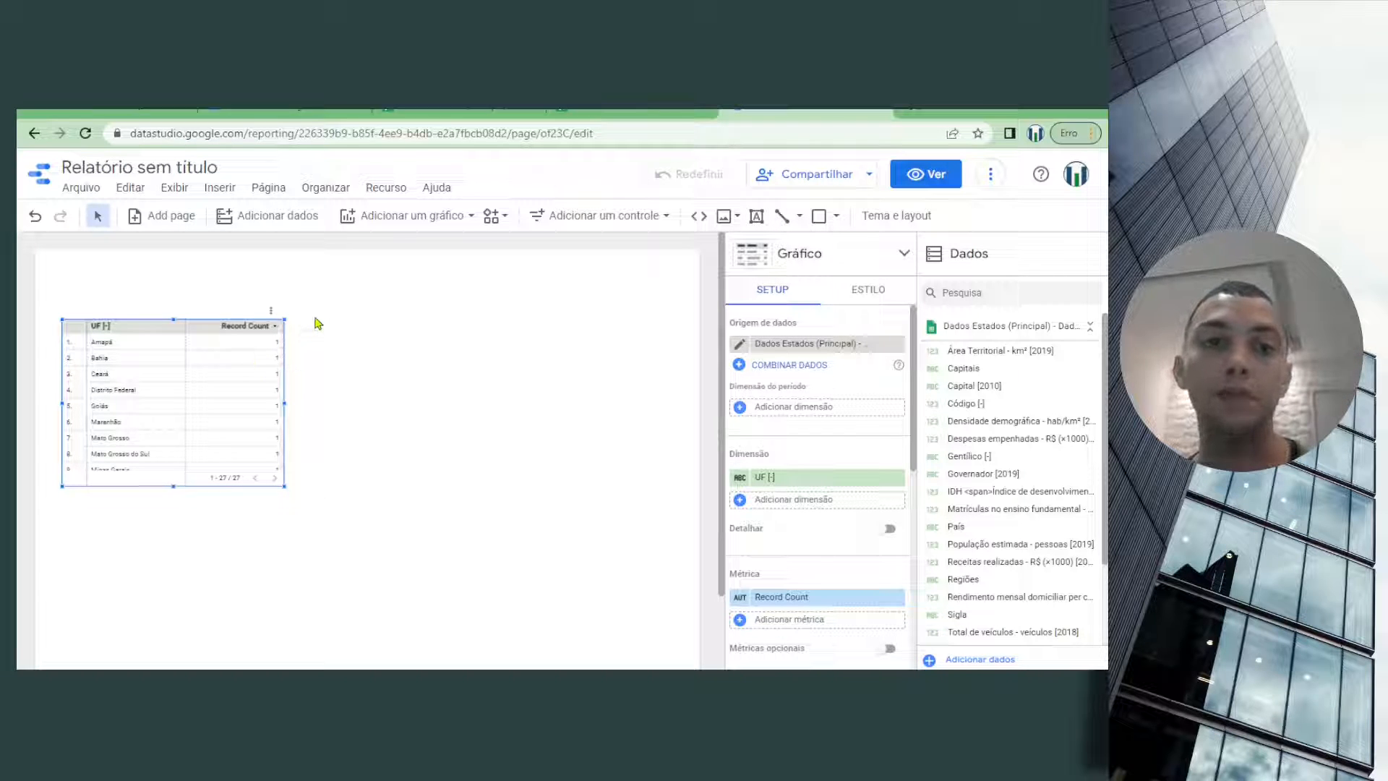
pyautogui.moveTo(205, 318)
pyautogui.mouseDown()
pyautogui.moveTo(223, 360)
pyautogui.moveTo(217, 314)
pyautogui.moveTo(220, 356)
pyautogui.moveTo(195, 332)
pyautogui.moveTo(210, 334)
pyautogui.mouseUp()
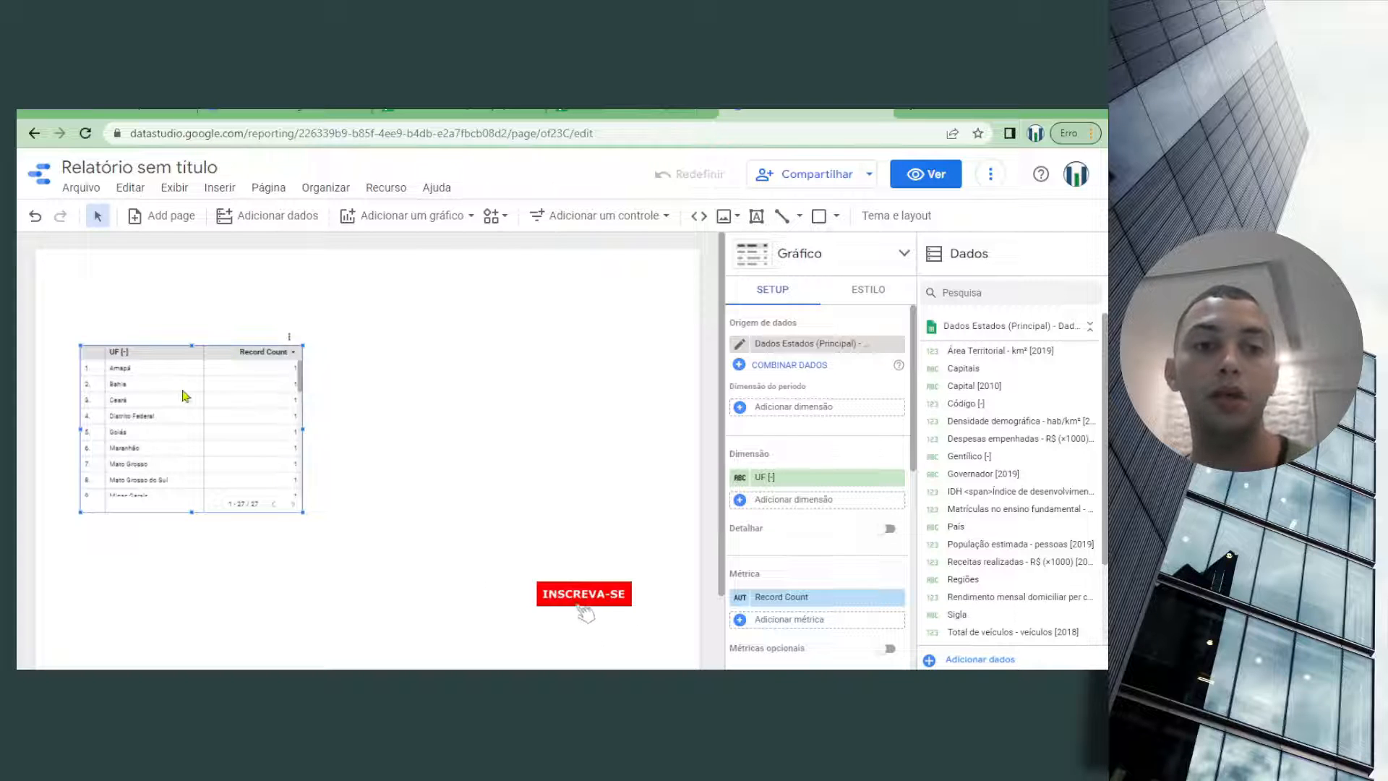
pyautogui.scroll(-5, 191, 394)
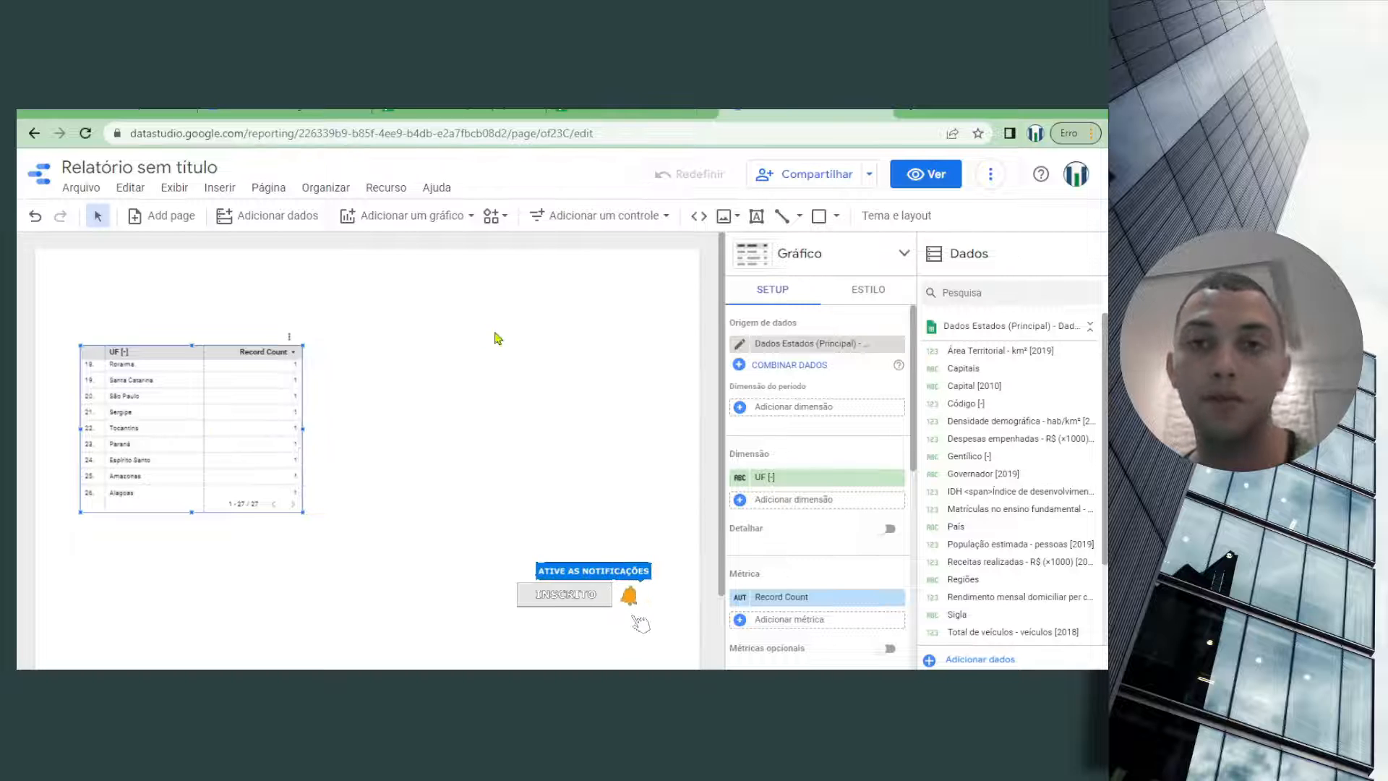
# Preview the report and test the table's interaction by selecting São Paulo and Rondônia and clearing the selection
pyautogui.click(932, 182)
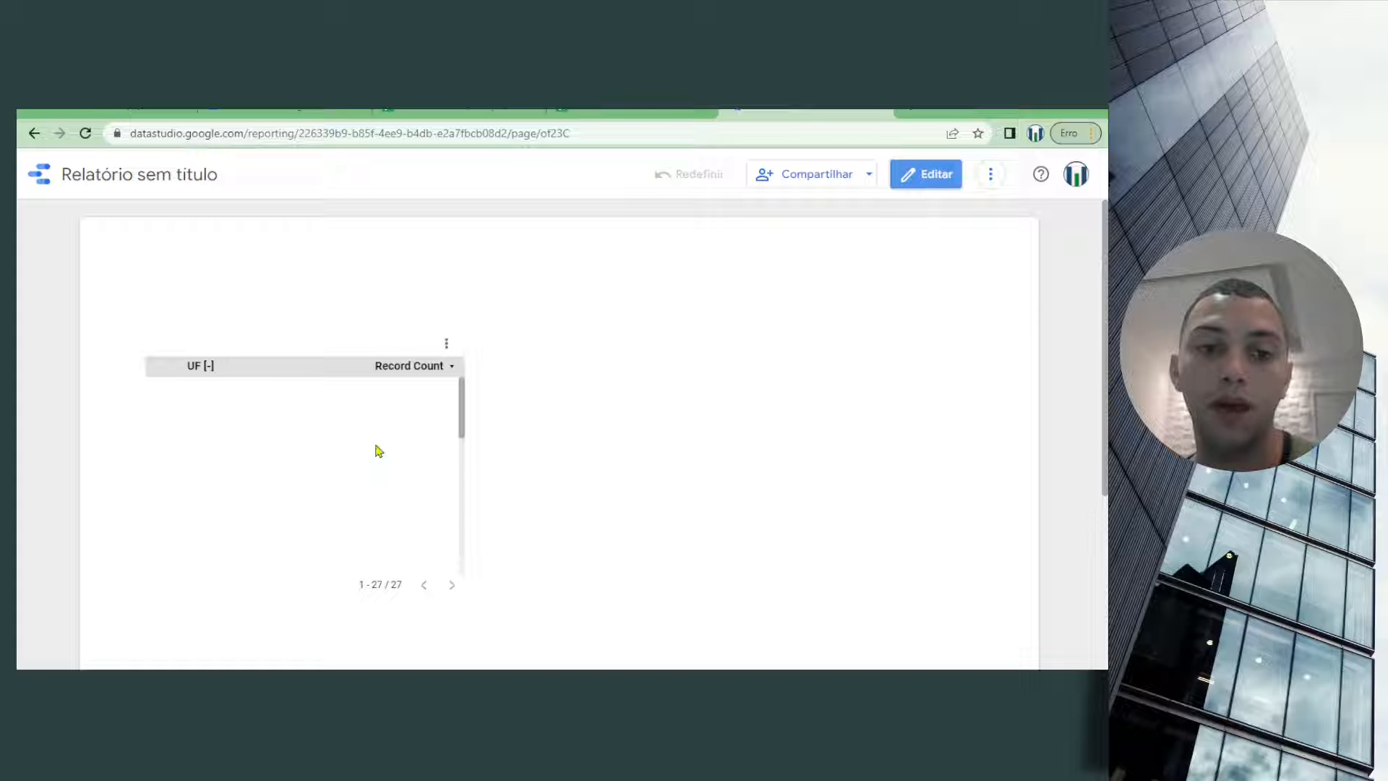
pyautogui.moveTo(462, 396); pyautogui.dragTo(441, 504)
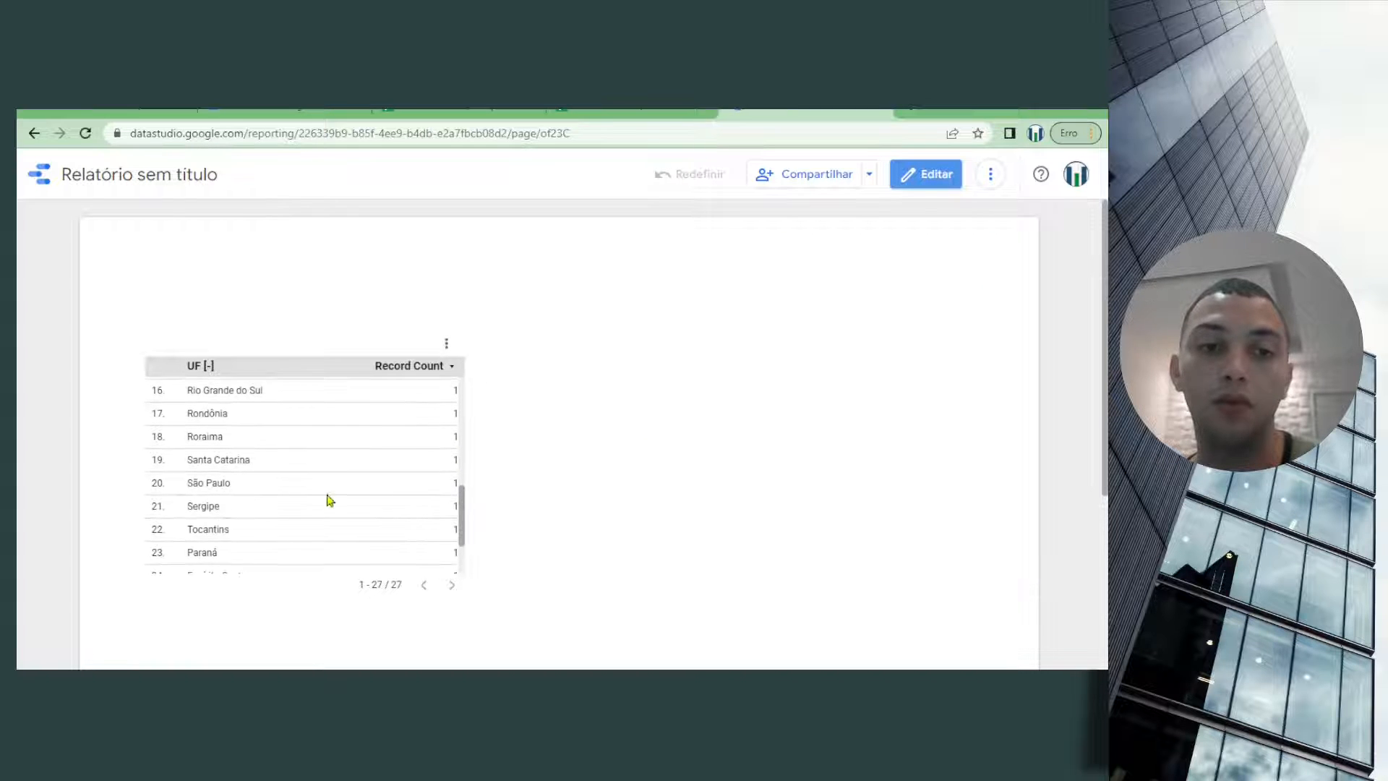
pyautogui.click(205, 485)
pyautogui.click(208, 415)
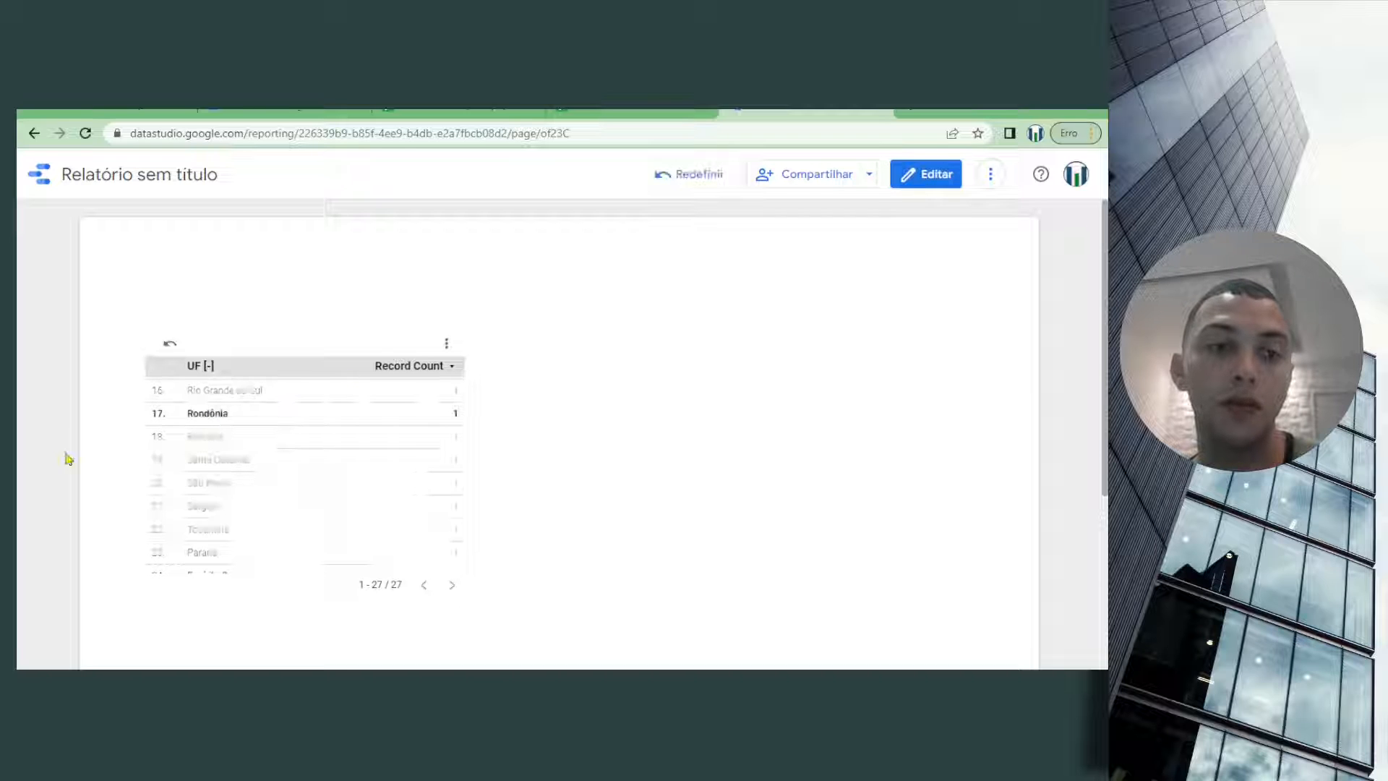
pyautogui.click(205, 415)
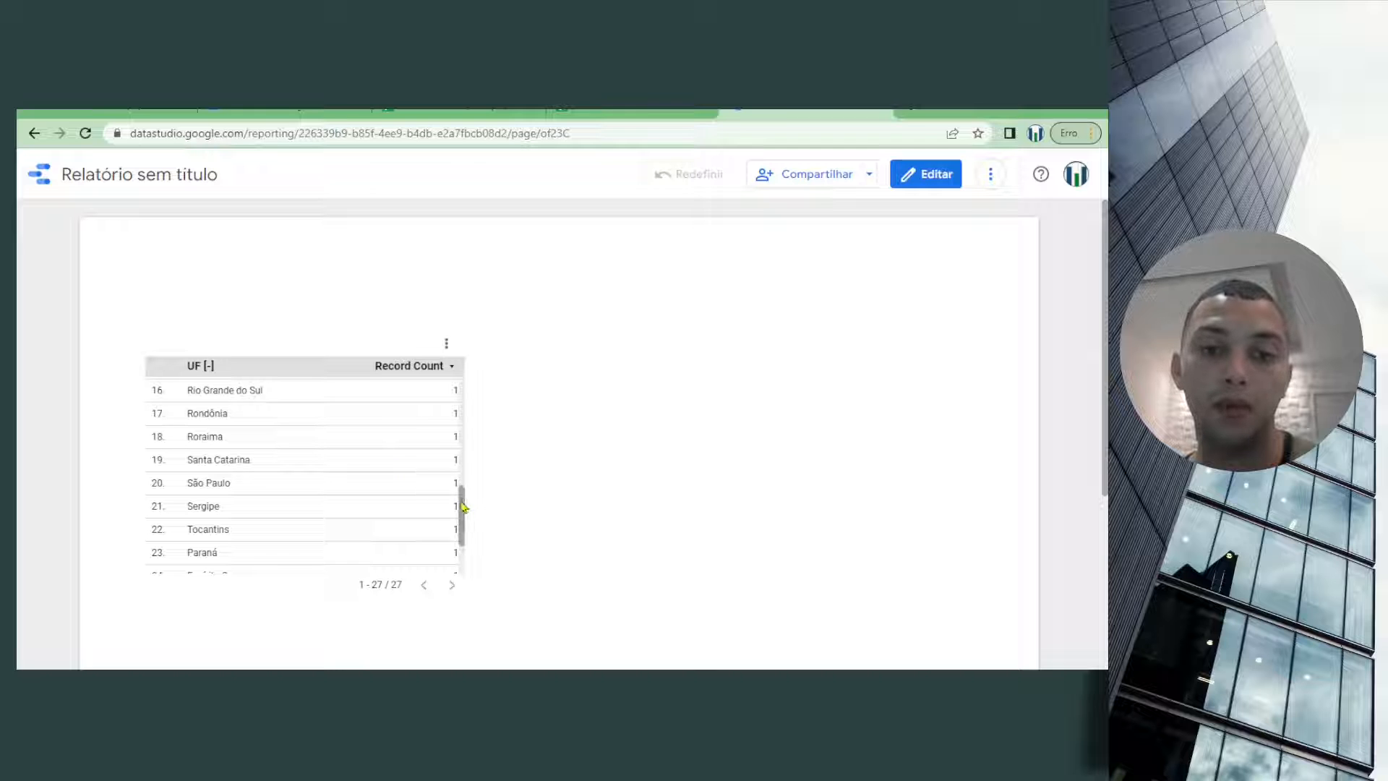
pyautogui.moveTo(462, 503); pyautogui.dragTo(484, 373)
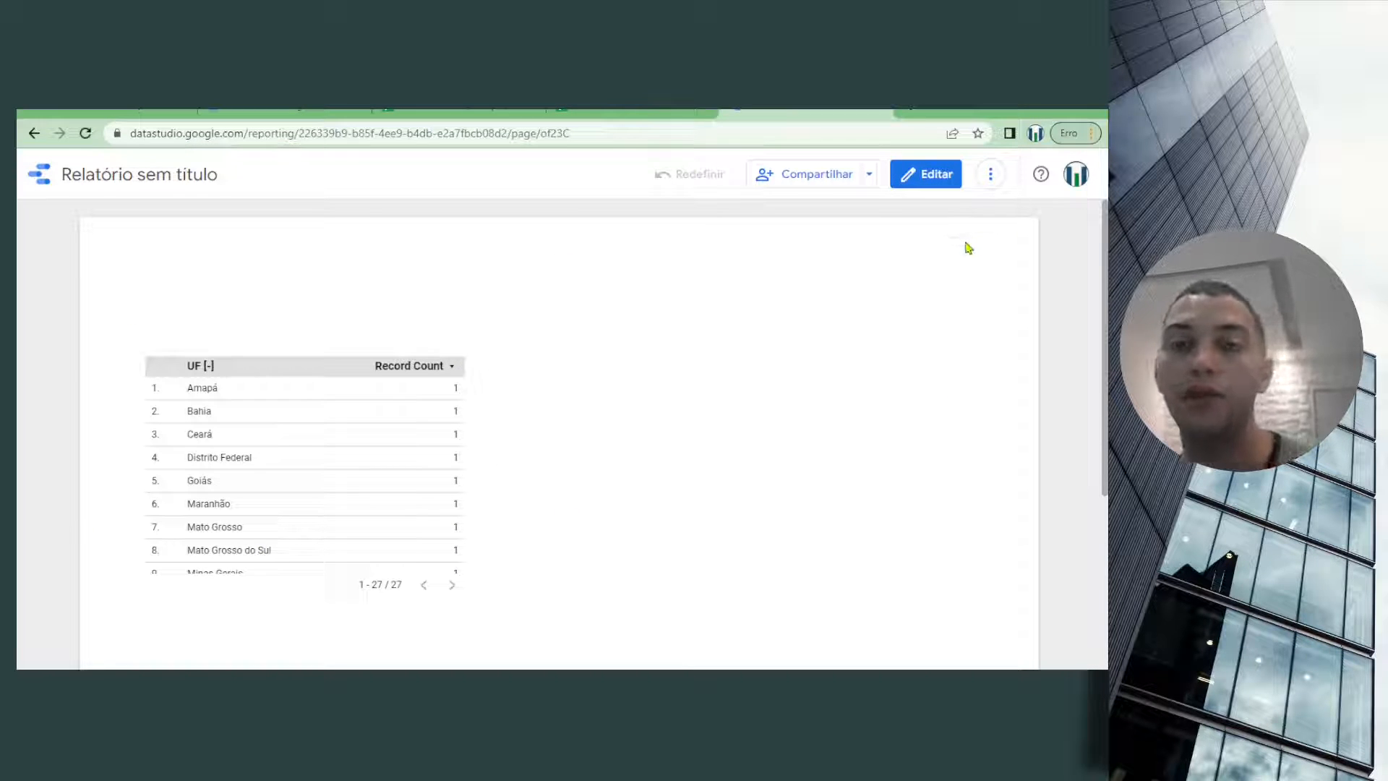
# Review the report's sharing options in view mode and return to editing
pyautogui.click(932, 180)
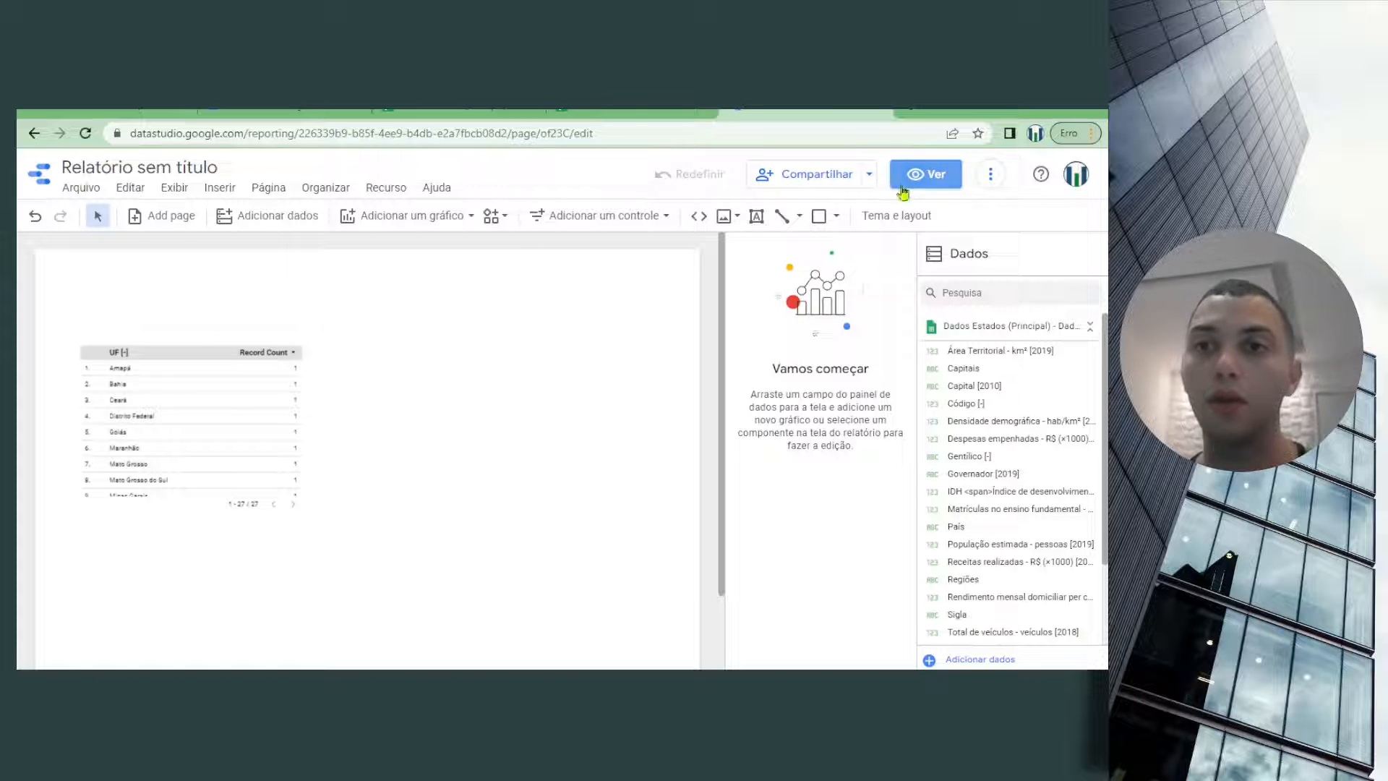
pyautogui.click(922, 172)
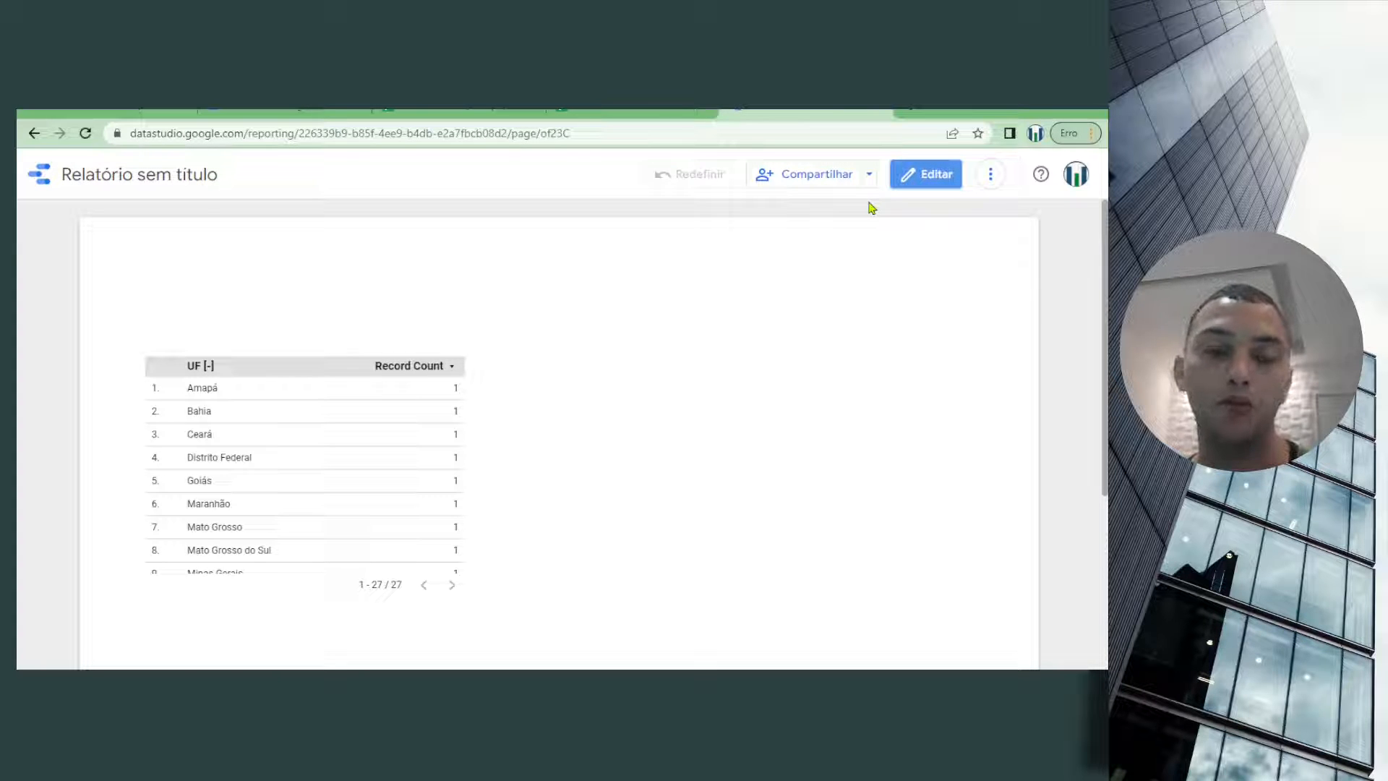
pyautogui.click(870, 174)
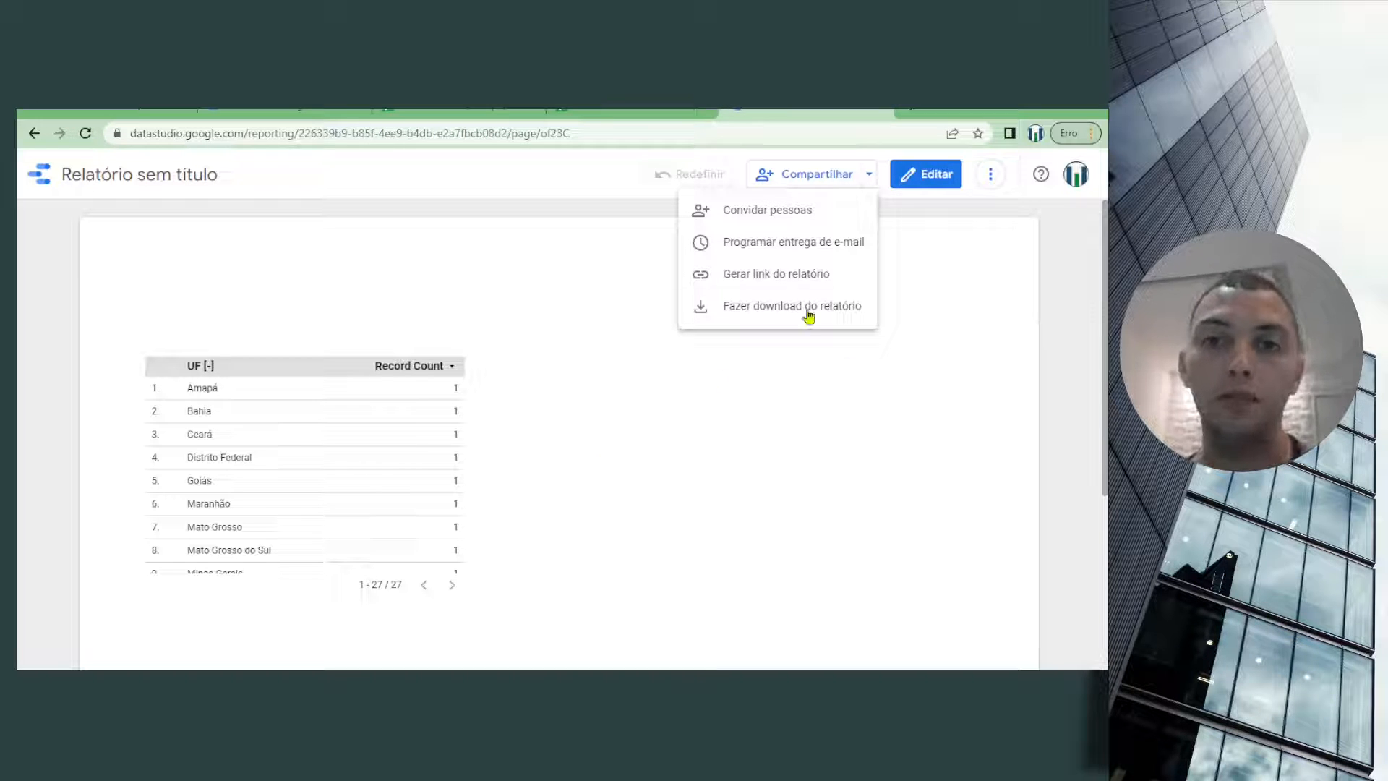
pyautogui.click(920, 180)
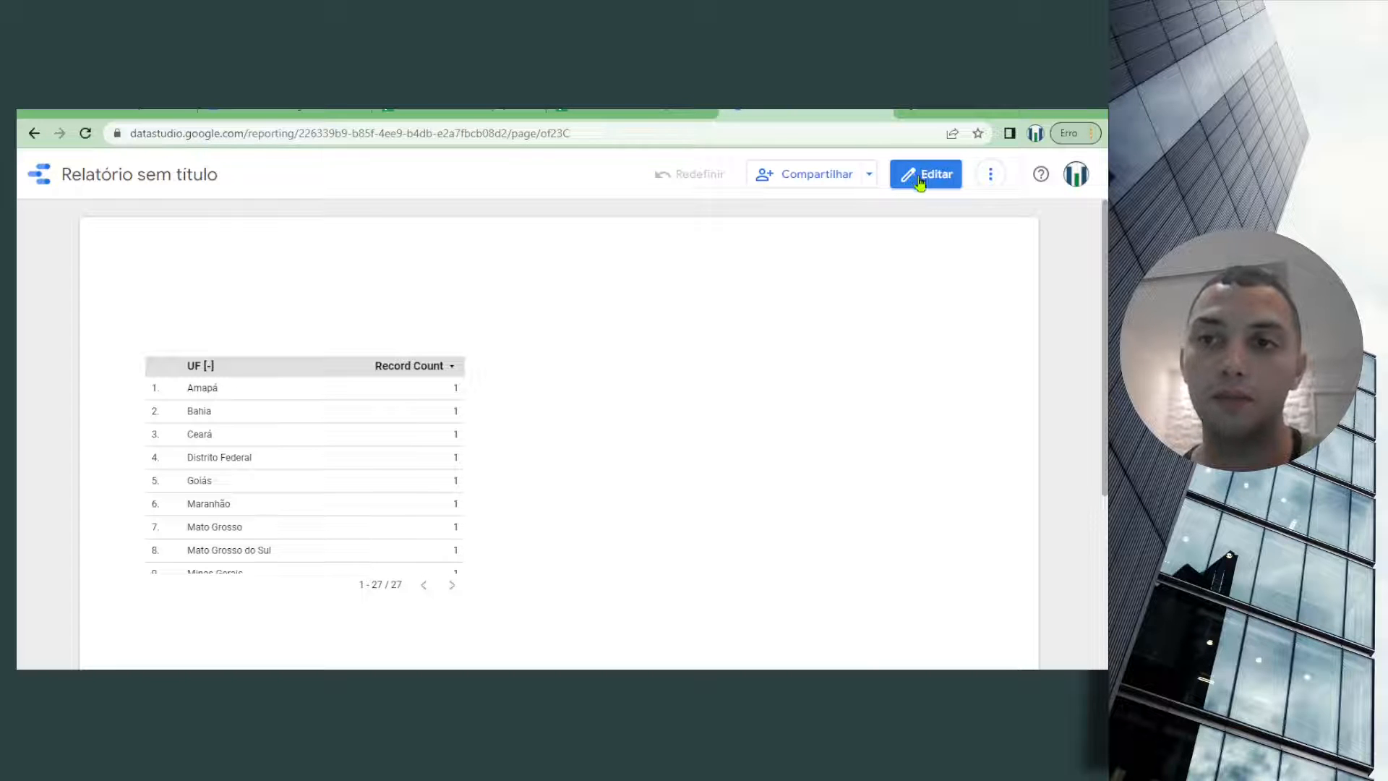
pyautogui.click(921, 177)
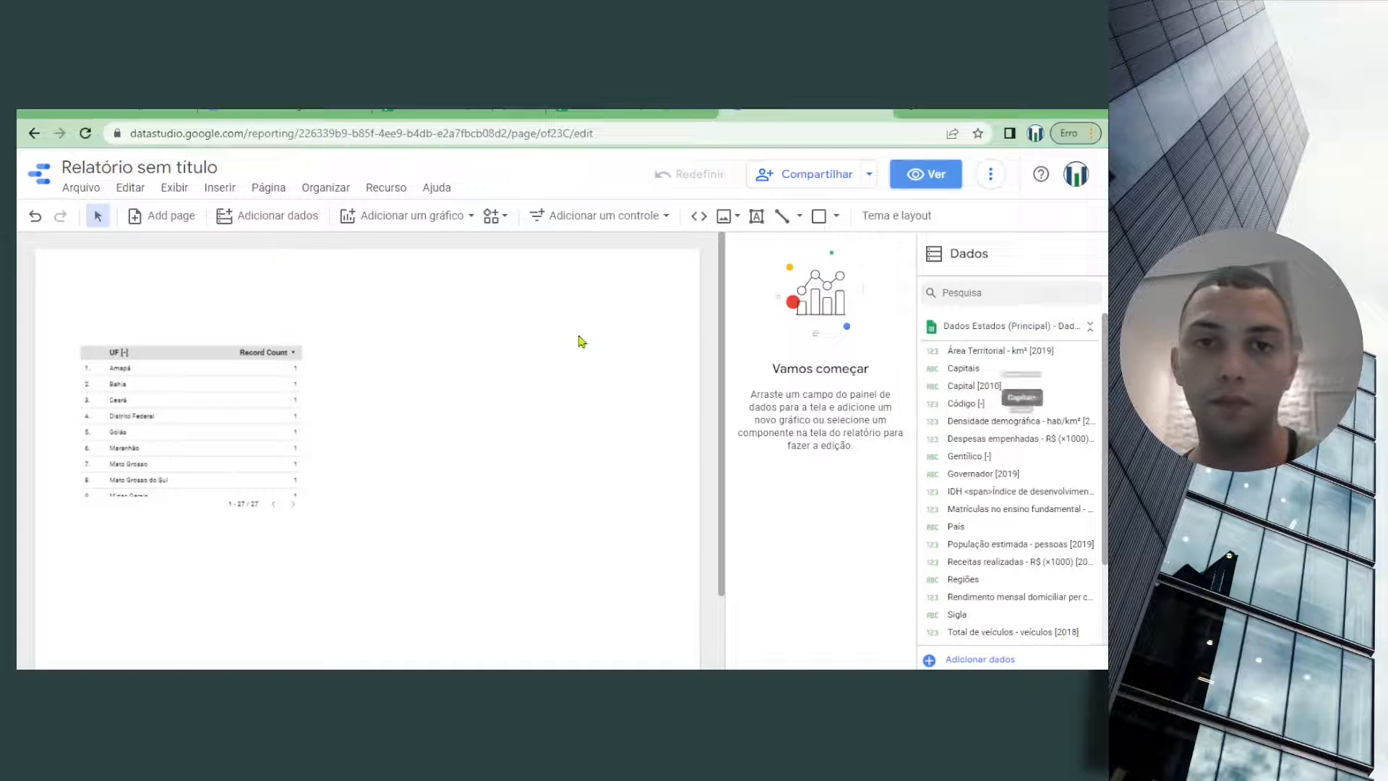
# Move the UF table further down the page, leaving free space above it for a chart
pyautogui.click(190, 341)
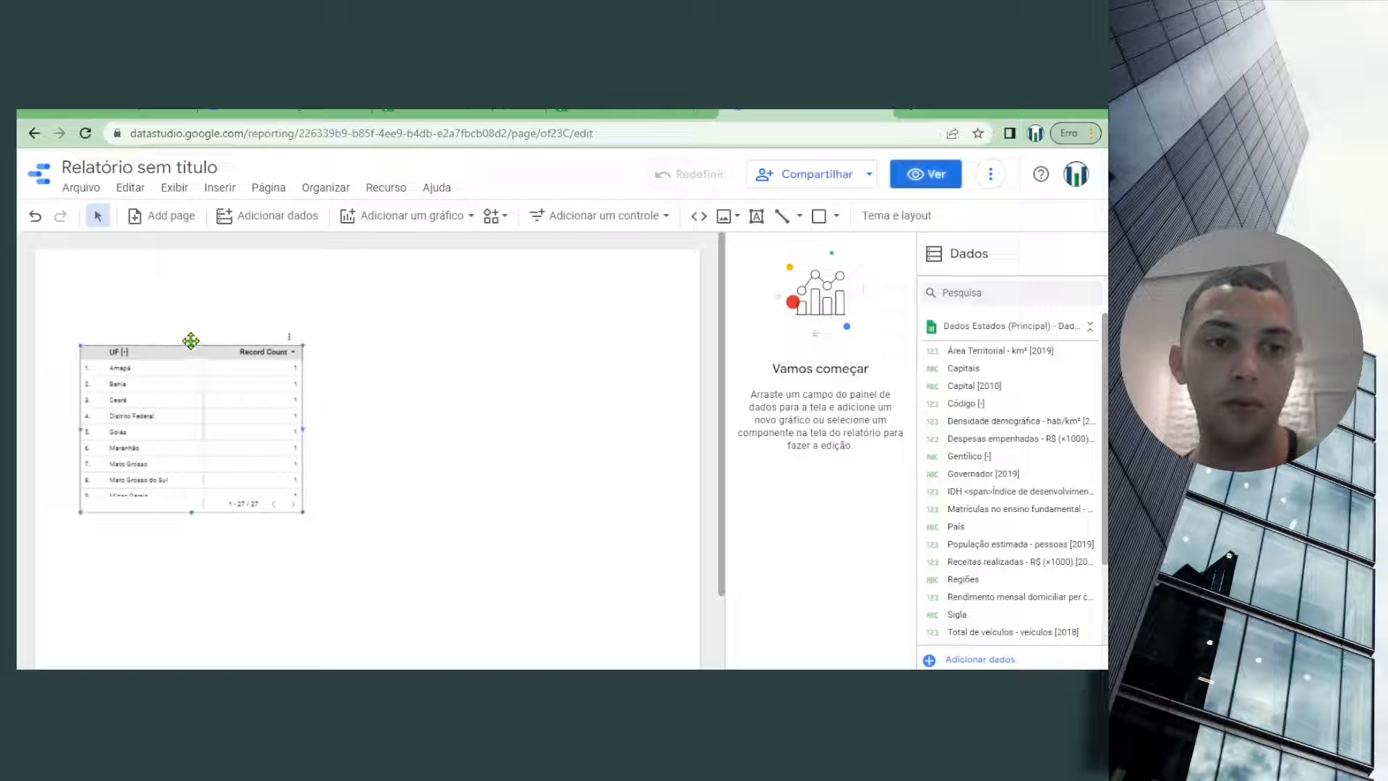
pyautogui.click(238, 365)
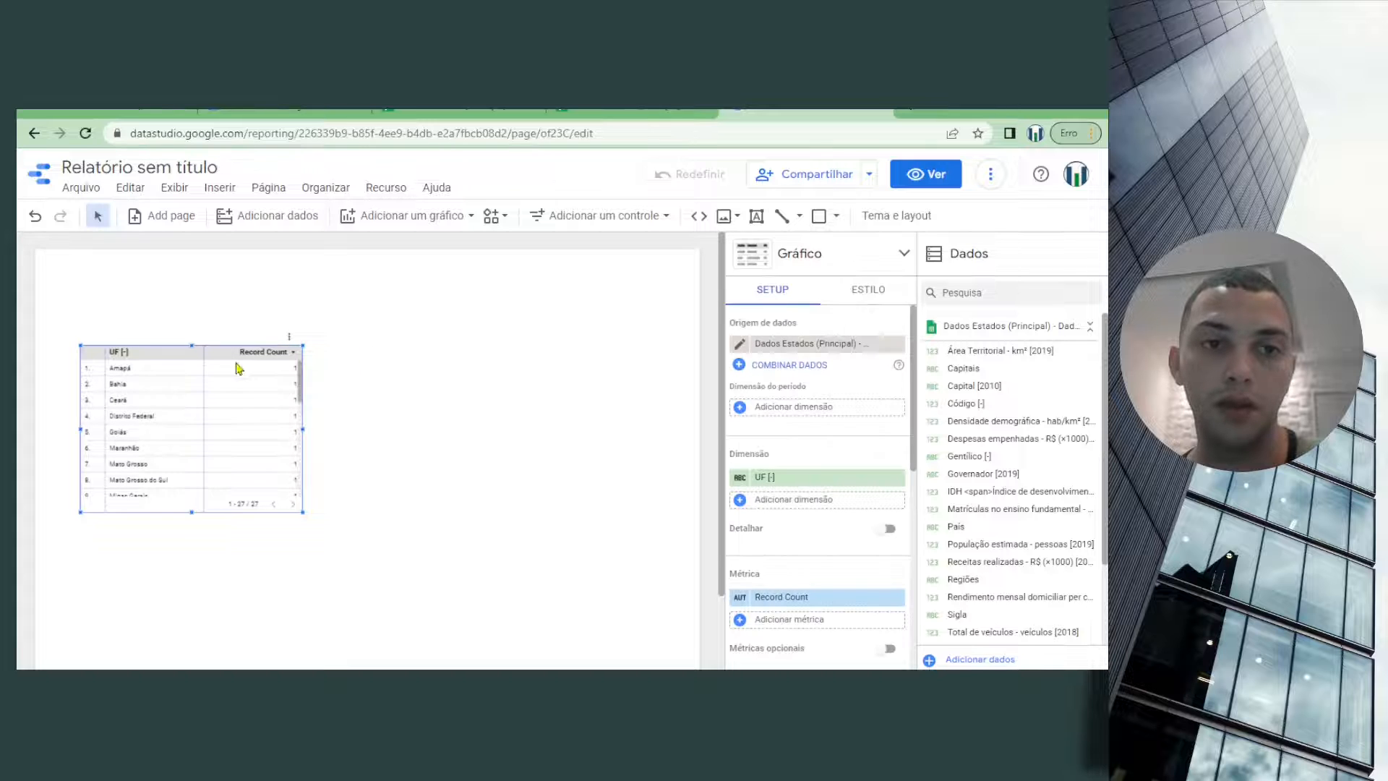
pyautogui.moveTo(245, 347); pyautogui.dragTo(239, 488)
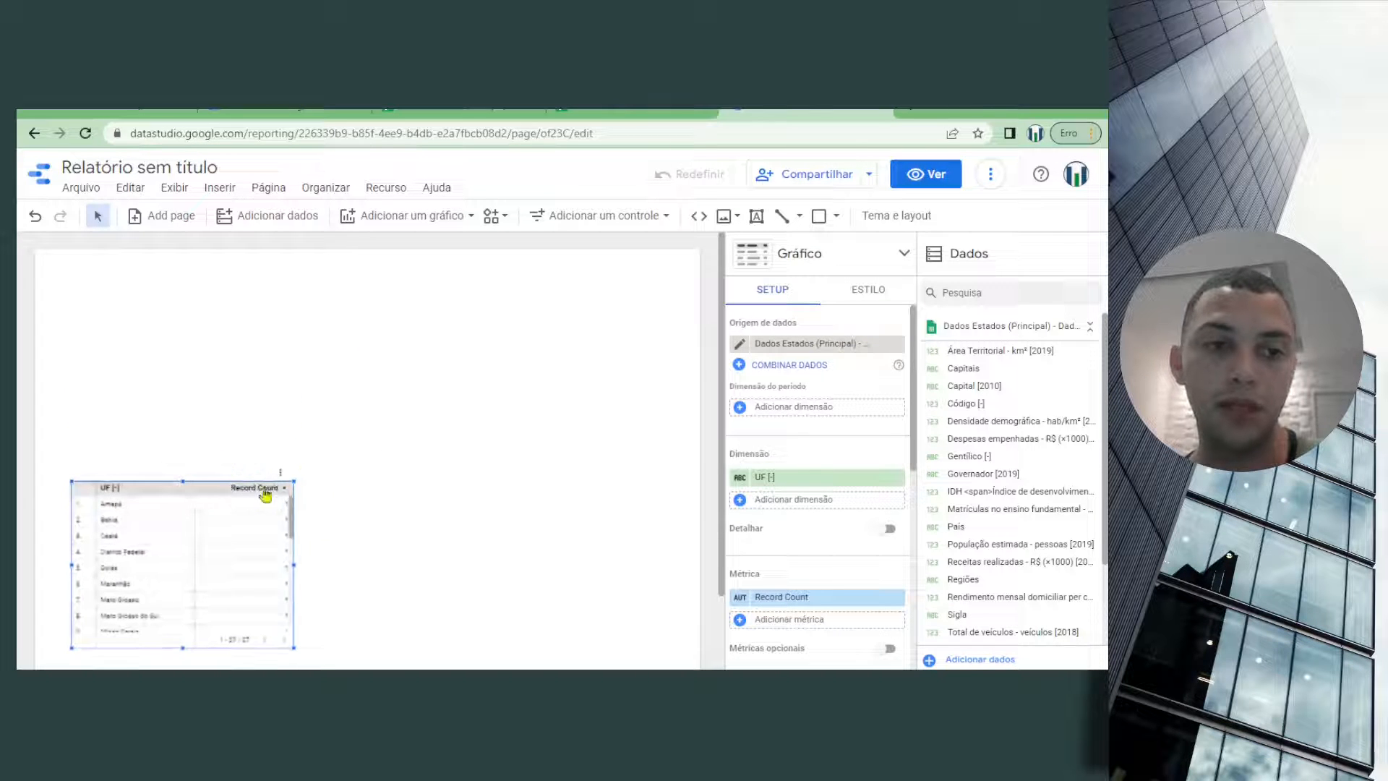
pyautogui.click(419, 354)
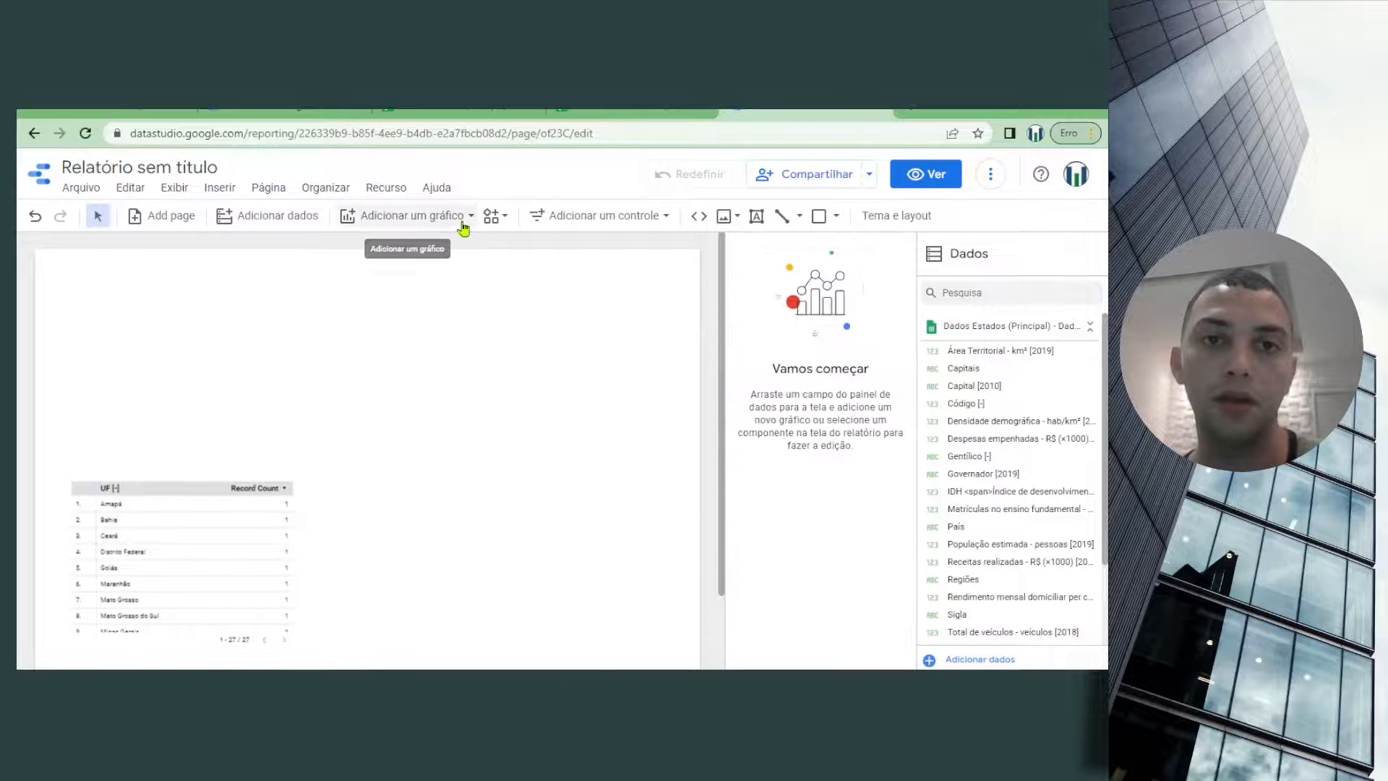
# Add a column chart to the page directly above the UF table
pyautogui.click(472, 217)
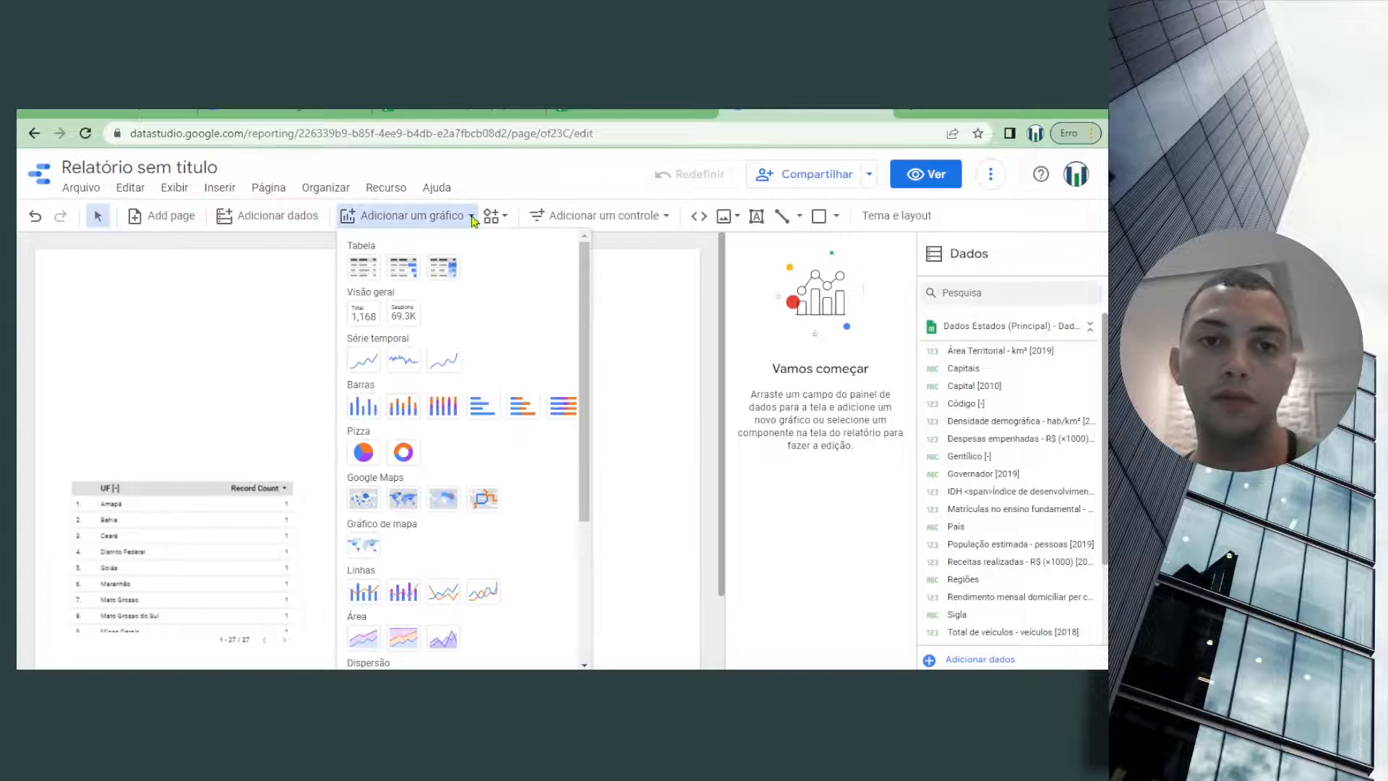
pyautogui.click(358, 407)
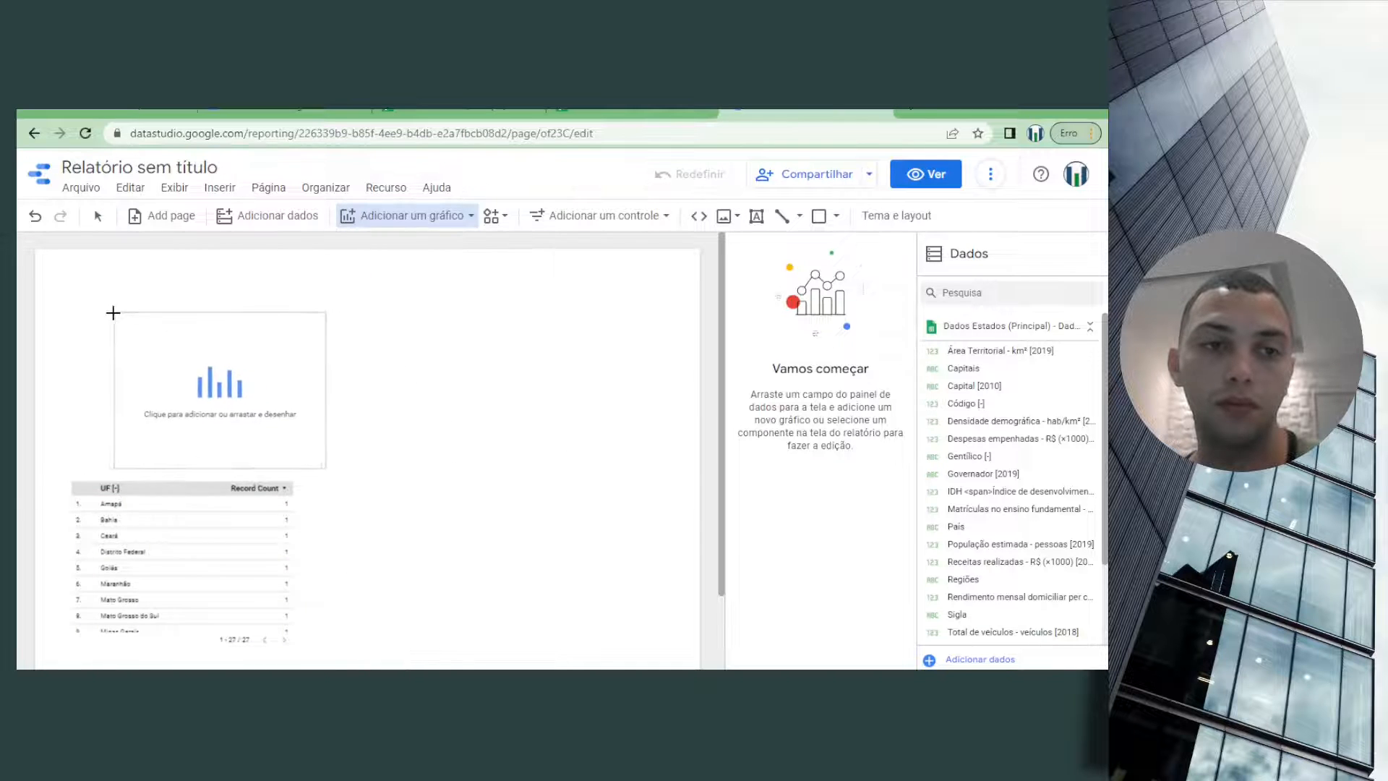
pyautogui.click(75, 312)
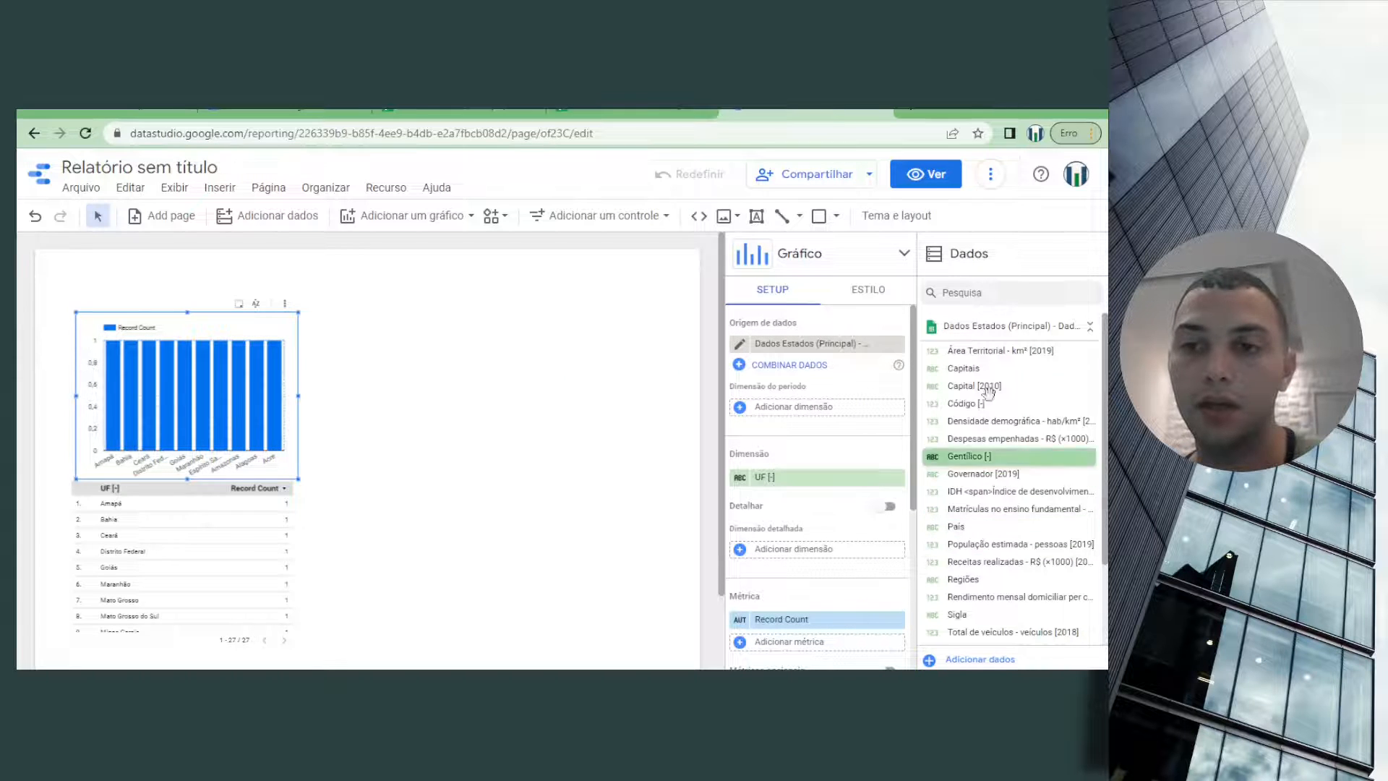
# Examine the column chart's dimension and metric settings and the fields available in the data source
pyautogui.scroll(-3, 826, 520)
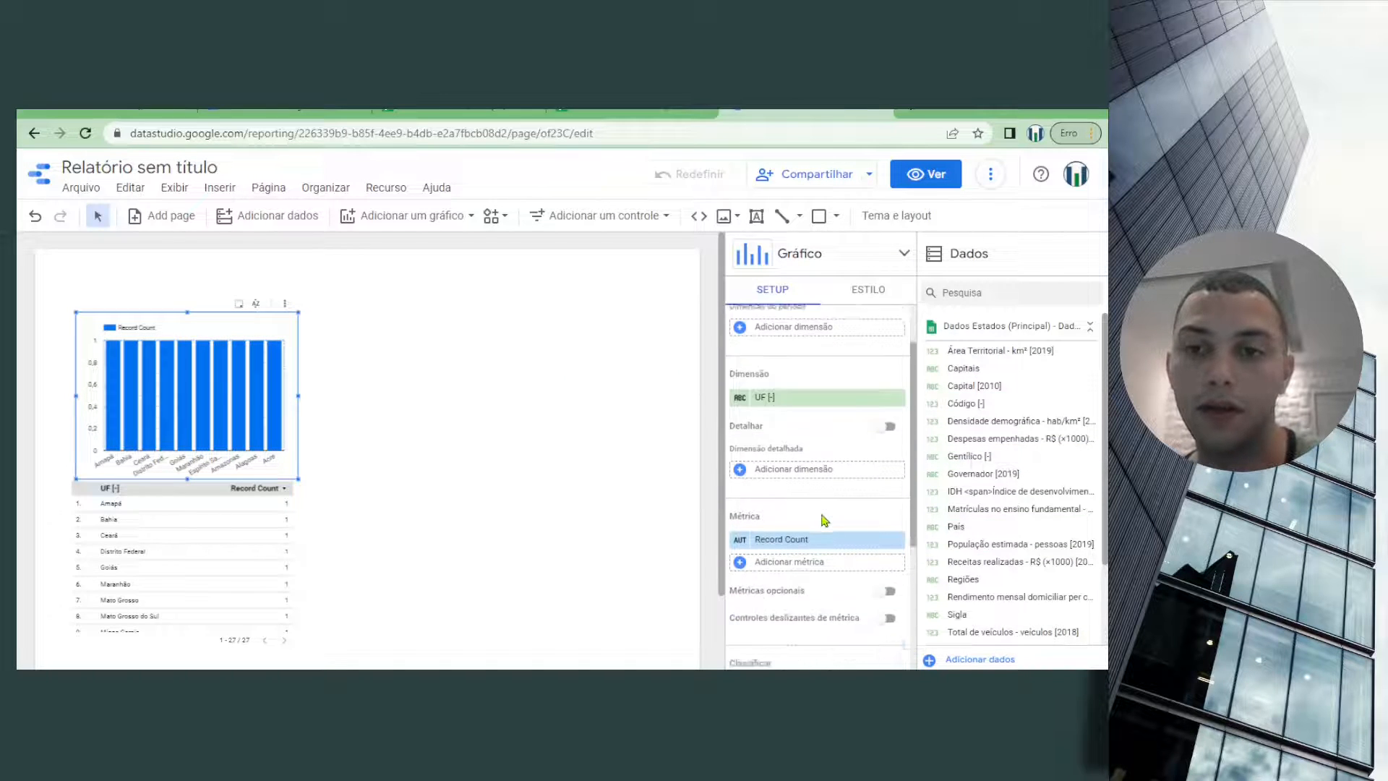
pyautogui.scroll(3, 825, 520)
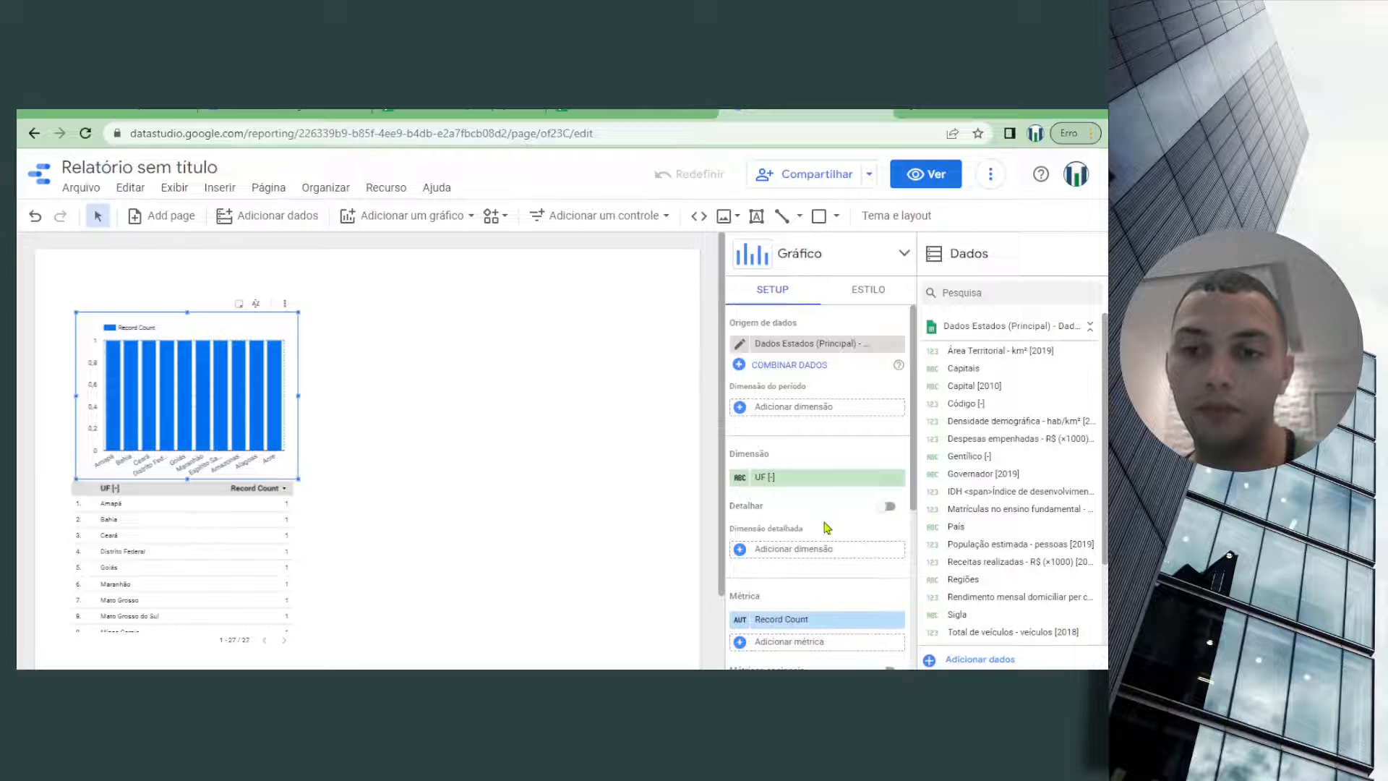
pyautogui.scroll(-1, 826, 527)
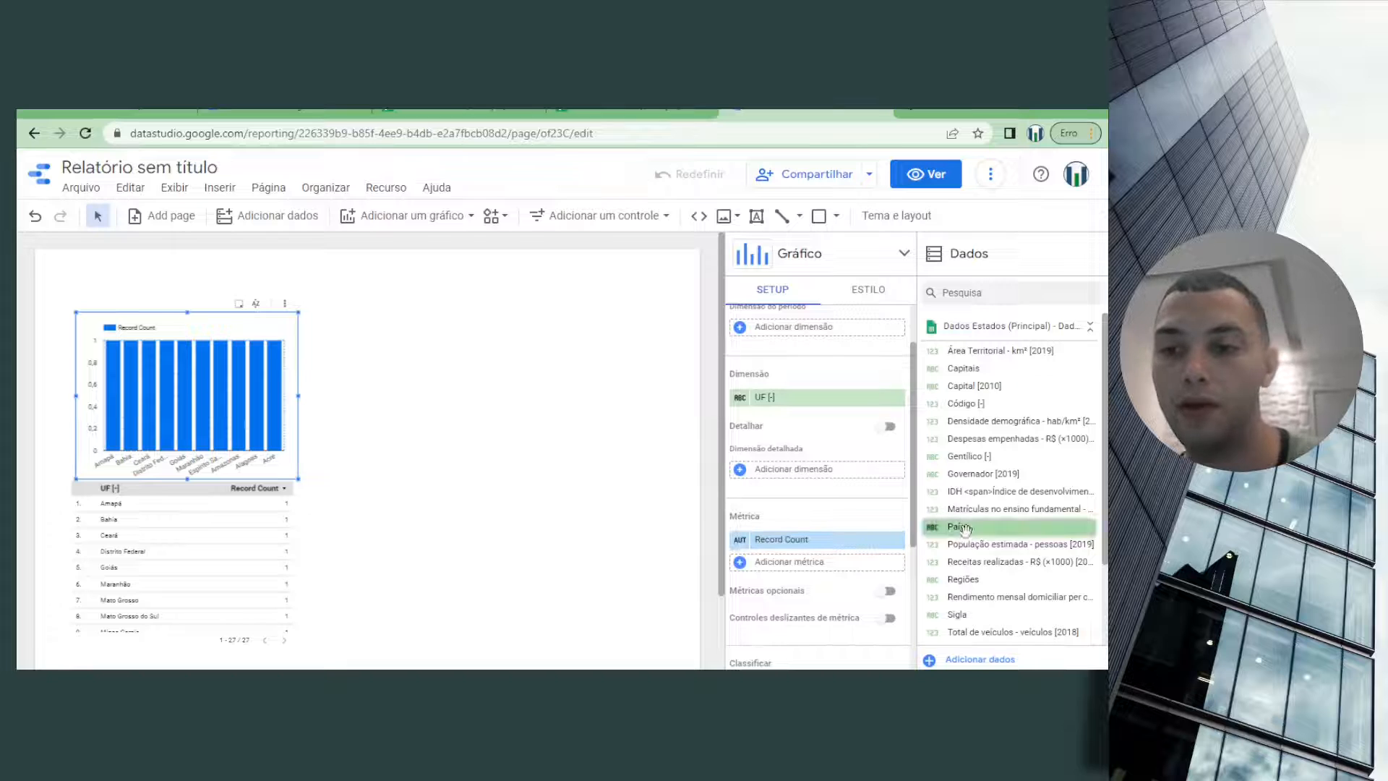
pyautogui.scroll(-3, 1005, 564)
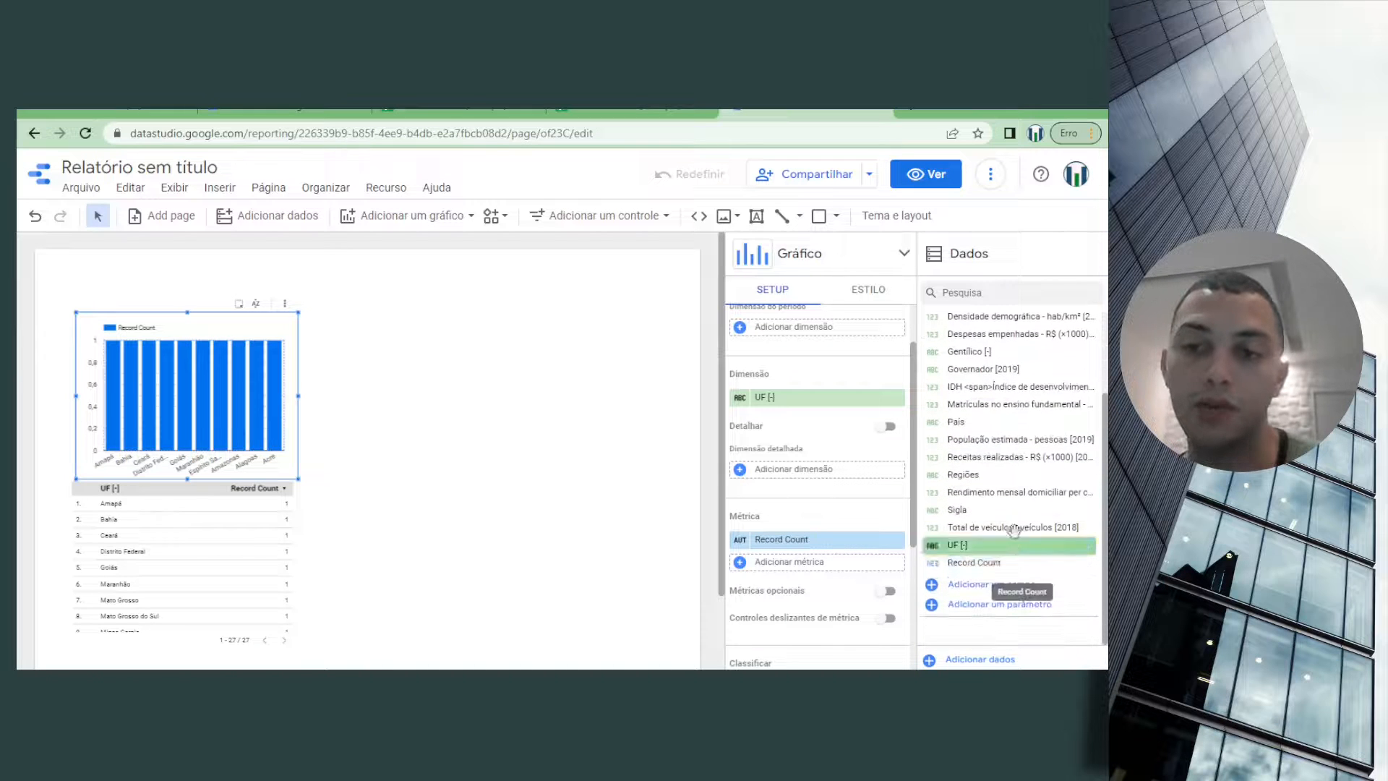
# Set the column chart's dimension to Regiões and widen the chart to a little over half the page width
pyautogui.moveTo(990, 479); pyautogui.dragTo(800, 405)
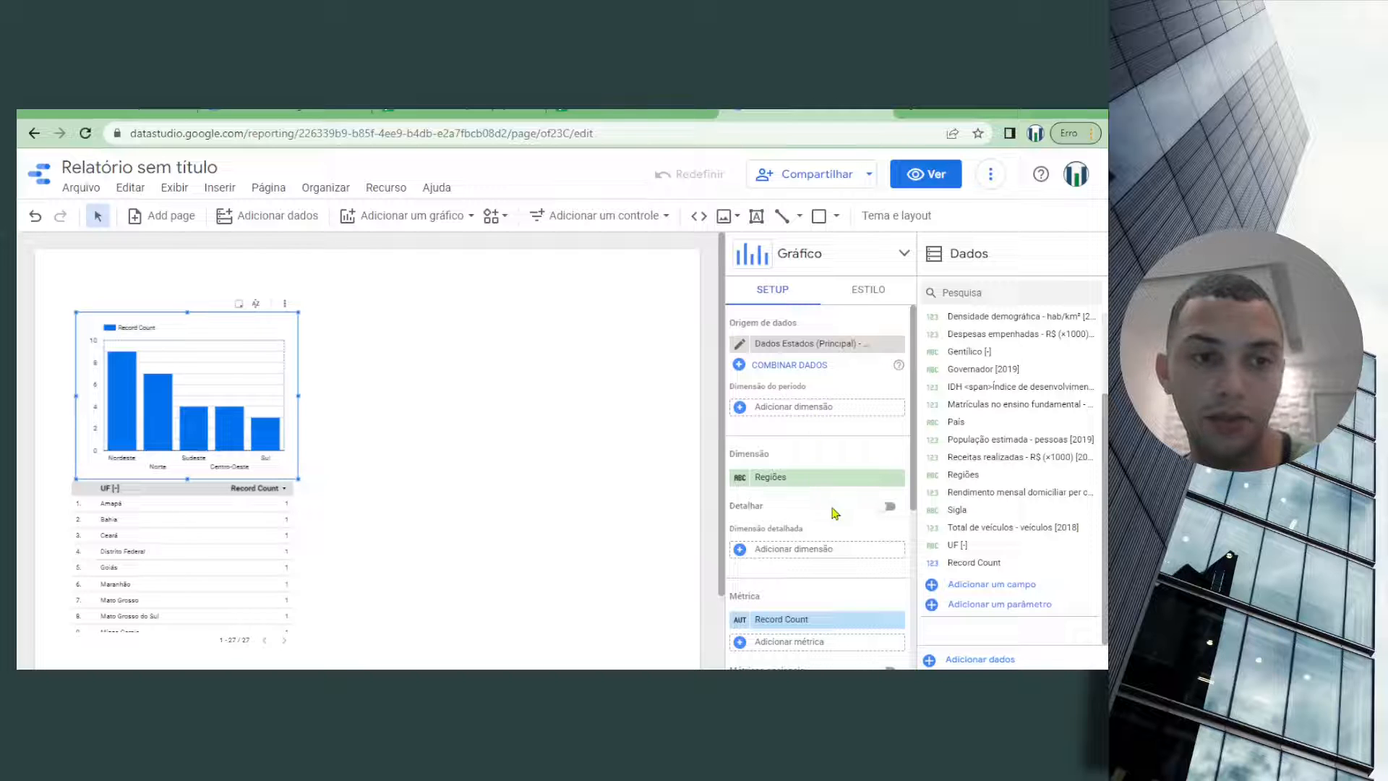
pyautogui.moveTo(296, 396); pyautogui.dragTo(501, 395)
pyautogui.moveTo(606, 391); pyautogui.dragTo(449, 401)
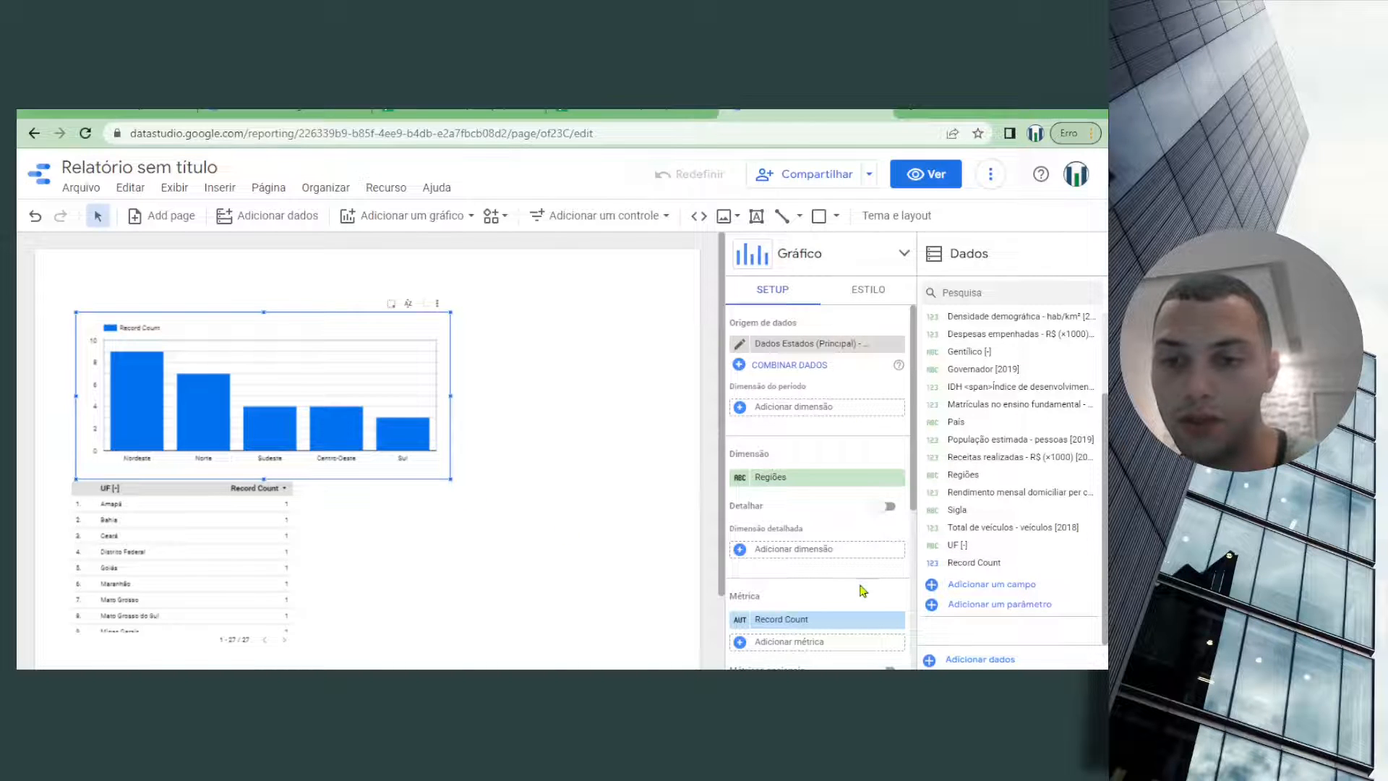
# Replace the column chart's Record Count metric with Área Territorial - km² [2019]
pyautogui.scroll(-1, 861, 587)
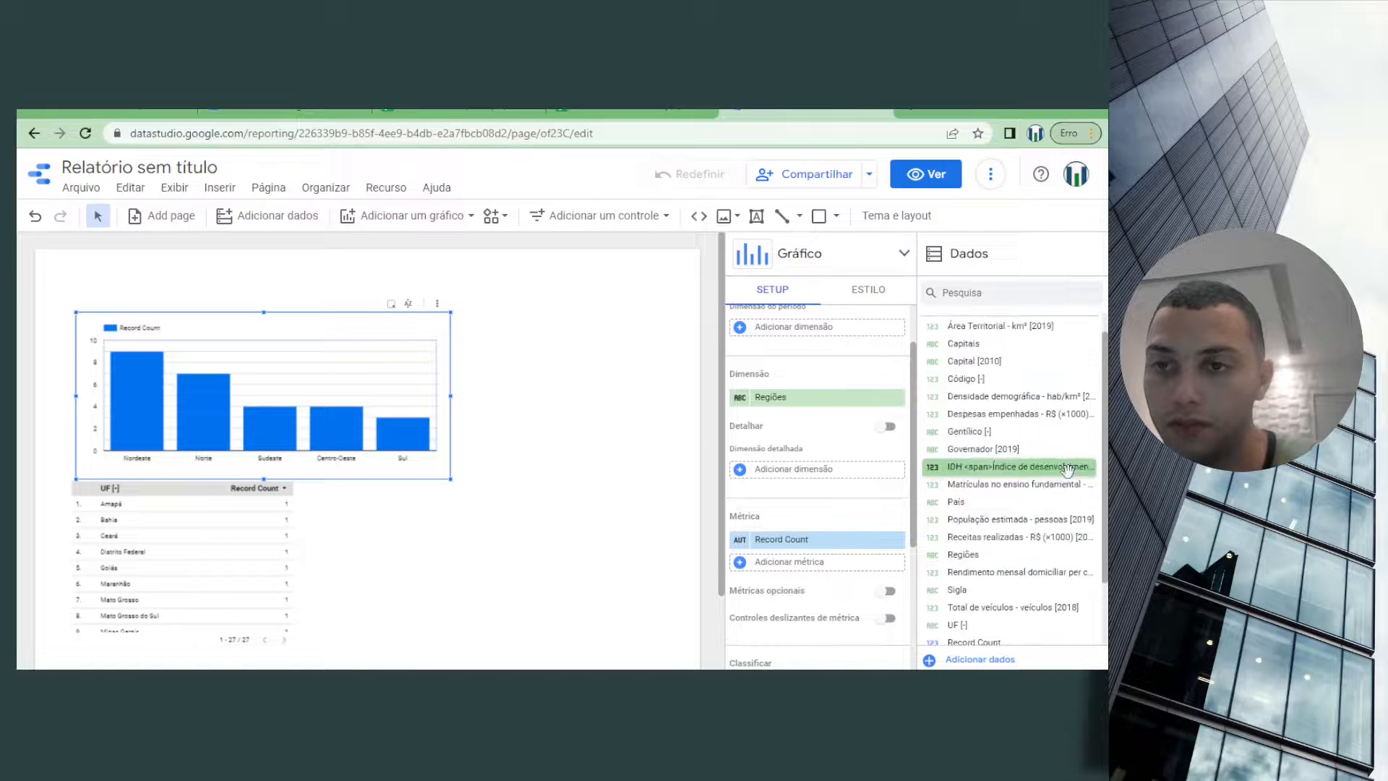
pyautogui.scroll(2, 1063, 463)
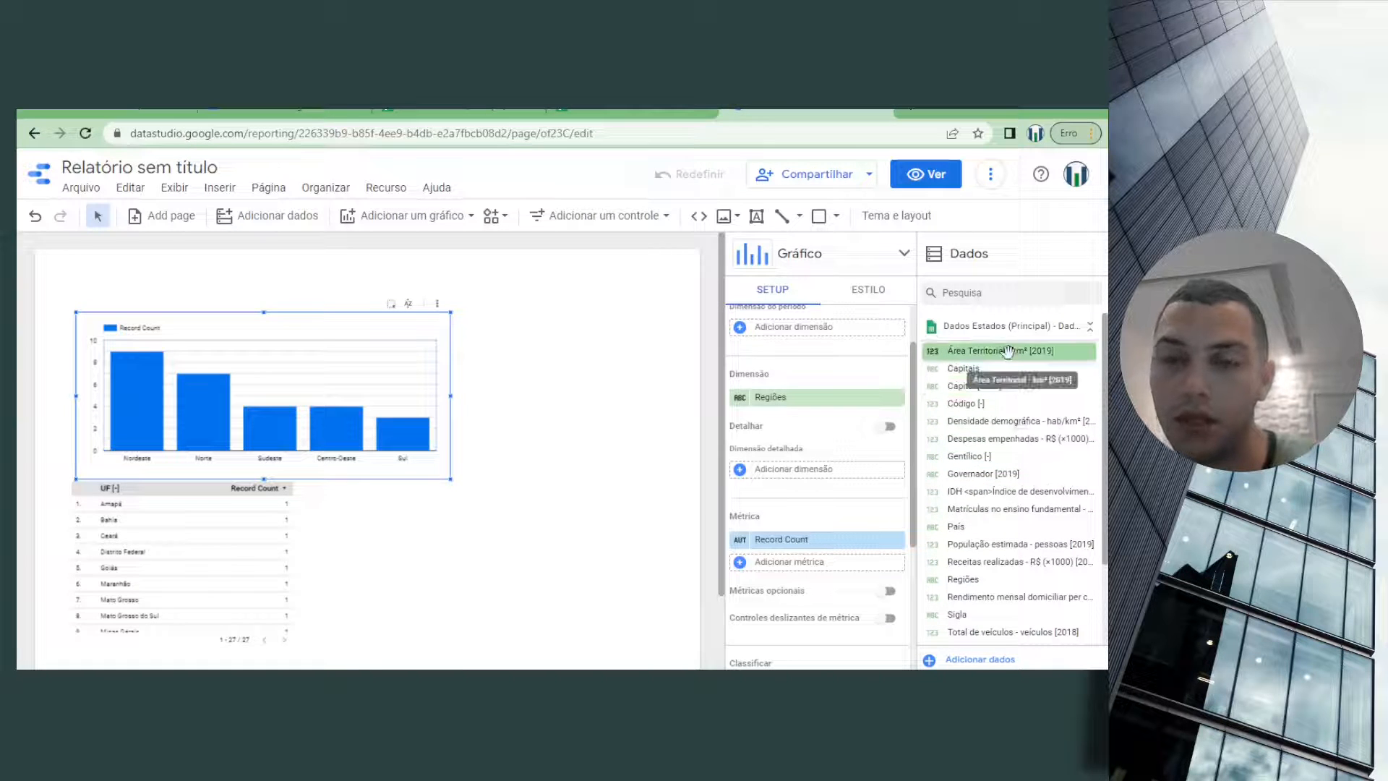
pyautogui.moveTo(1007, 352); pyautogui.dragTo(811, 546)
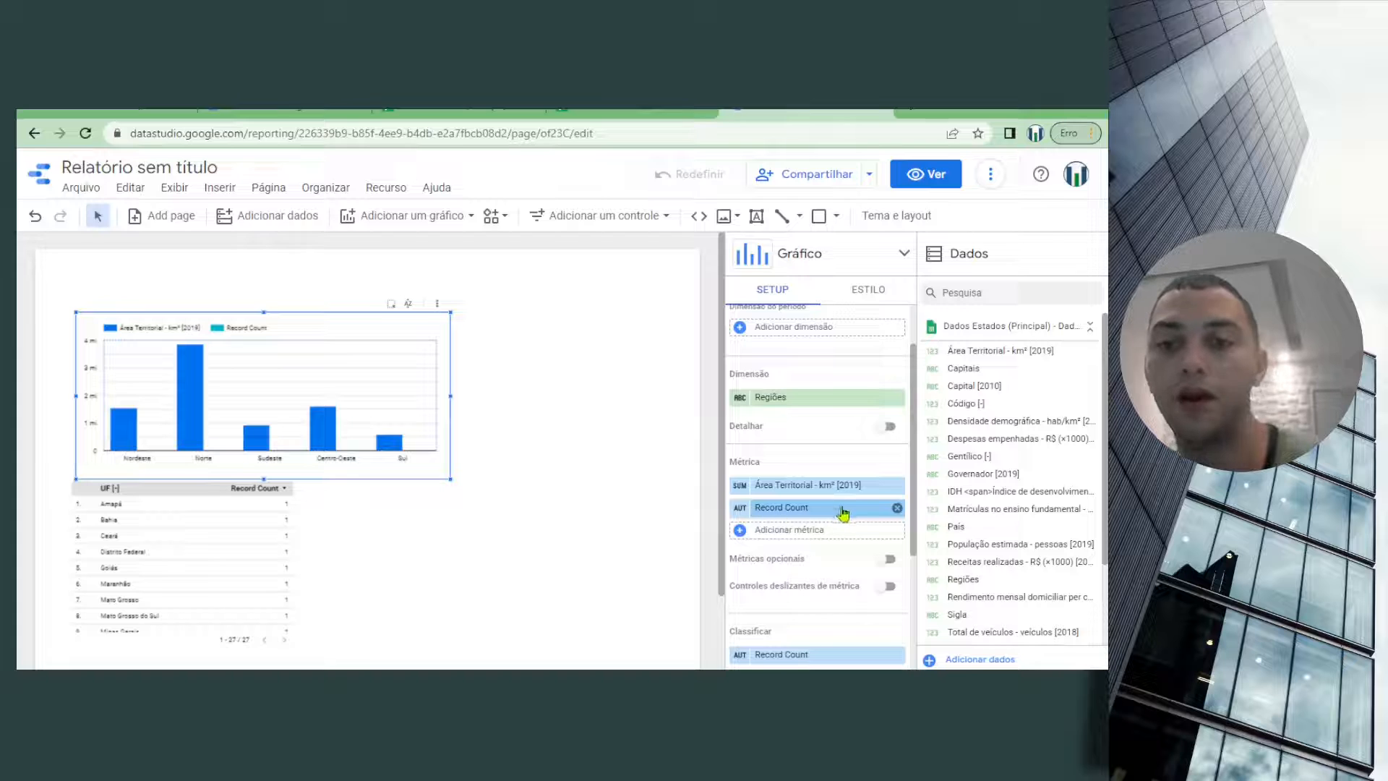
pyautogui.click(896, 510)
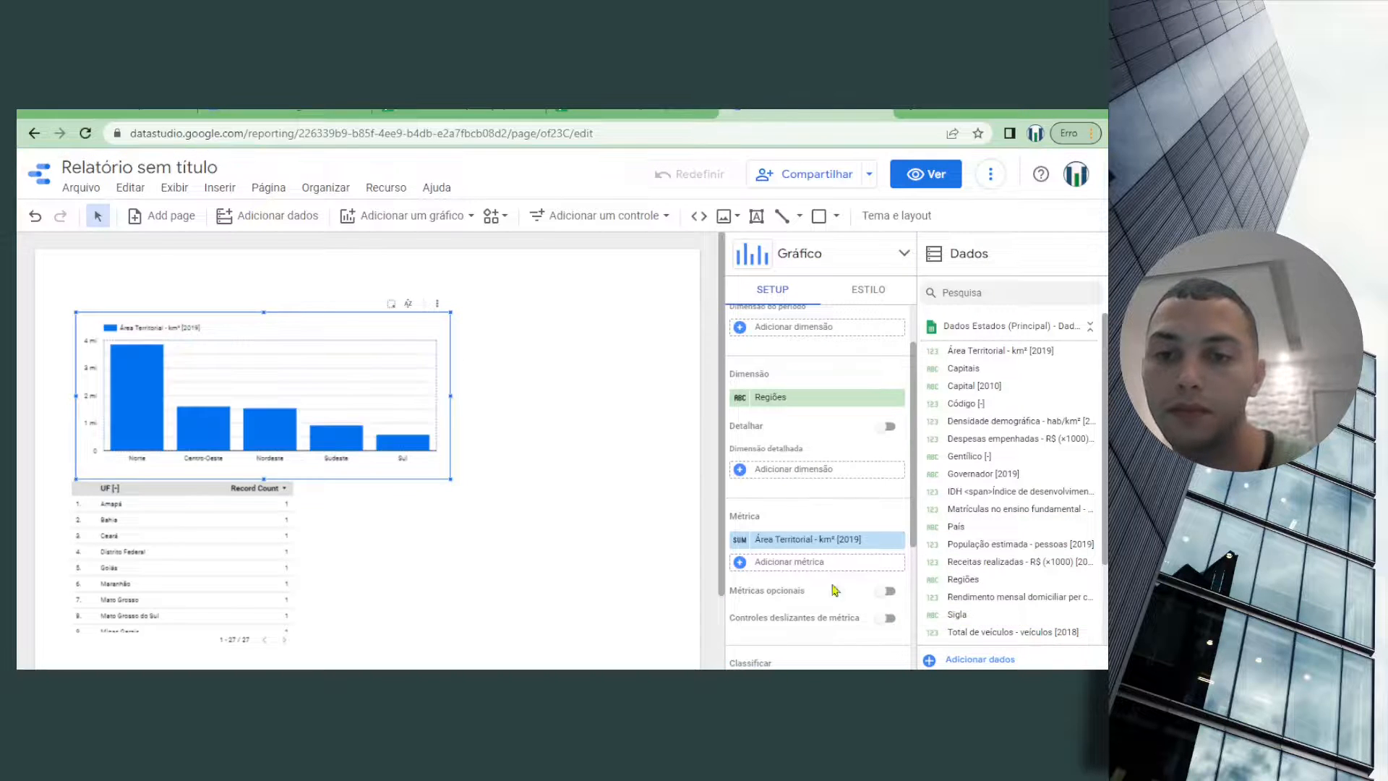
# Examine the column chart's sorting settings and its style options for axes, grid, legend, background and border
pyautogui.scroll(-2, 839, 544)
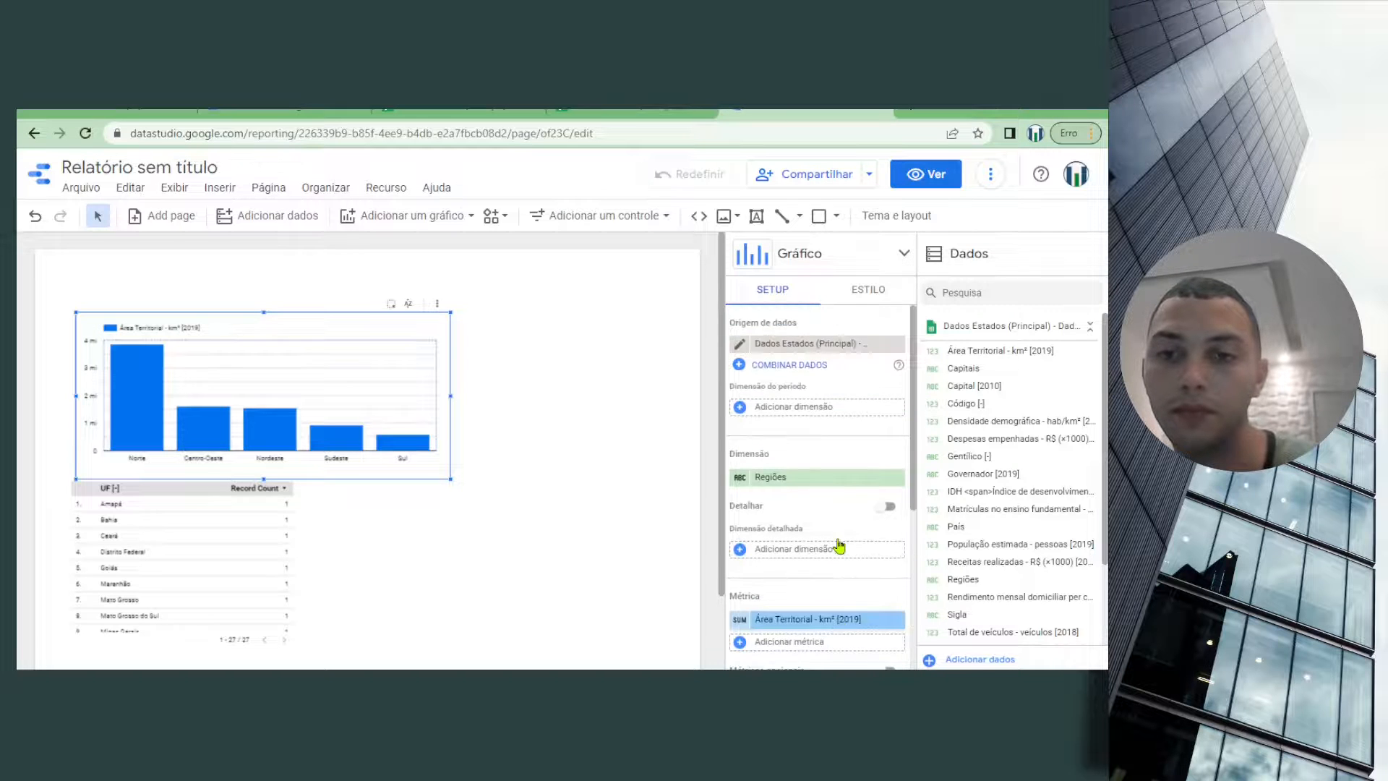
pyautogui.scroll(-3, 841, 544)
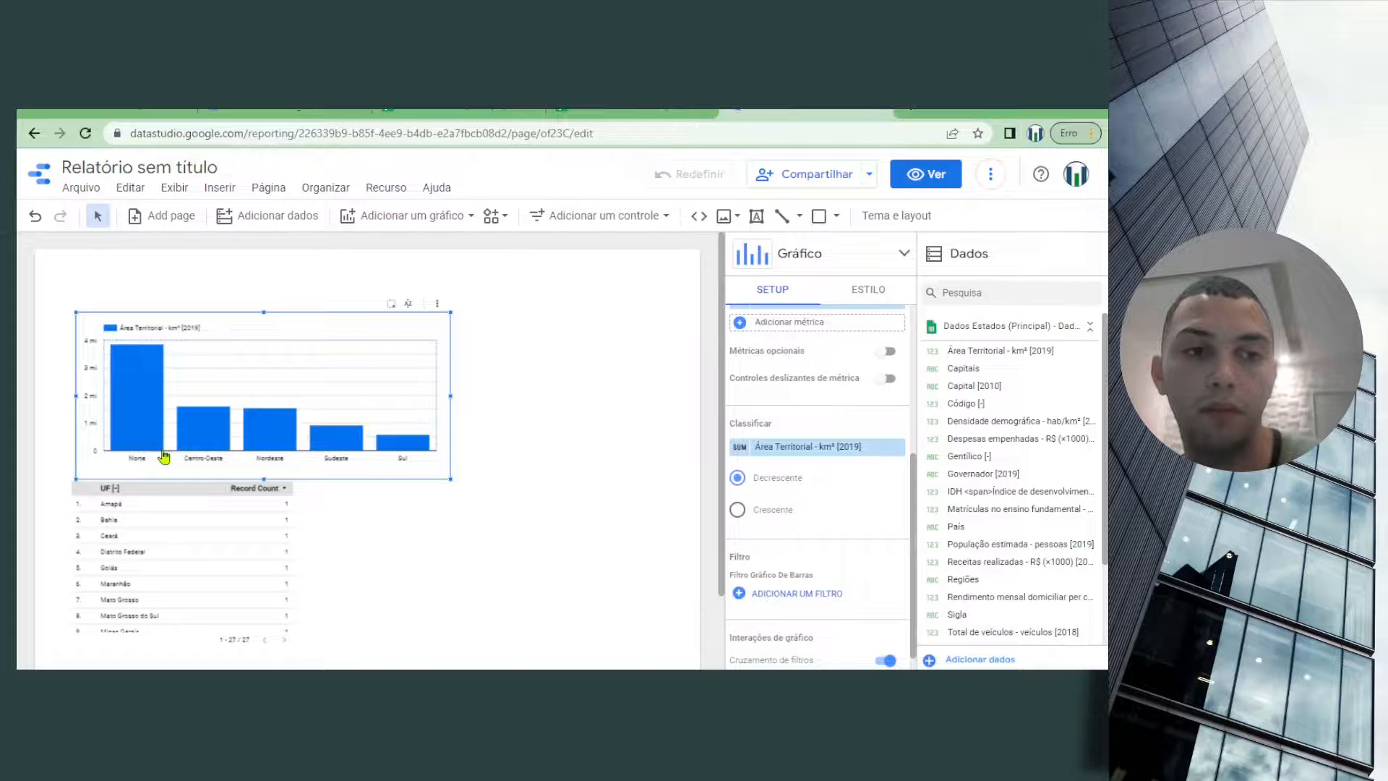
pyautogui.scroll(2, 900, 340)
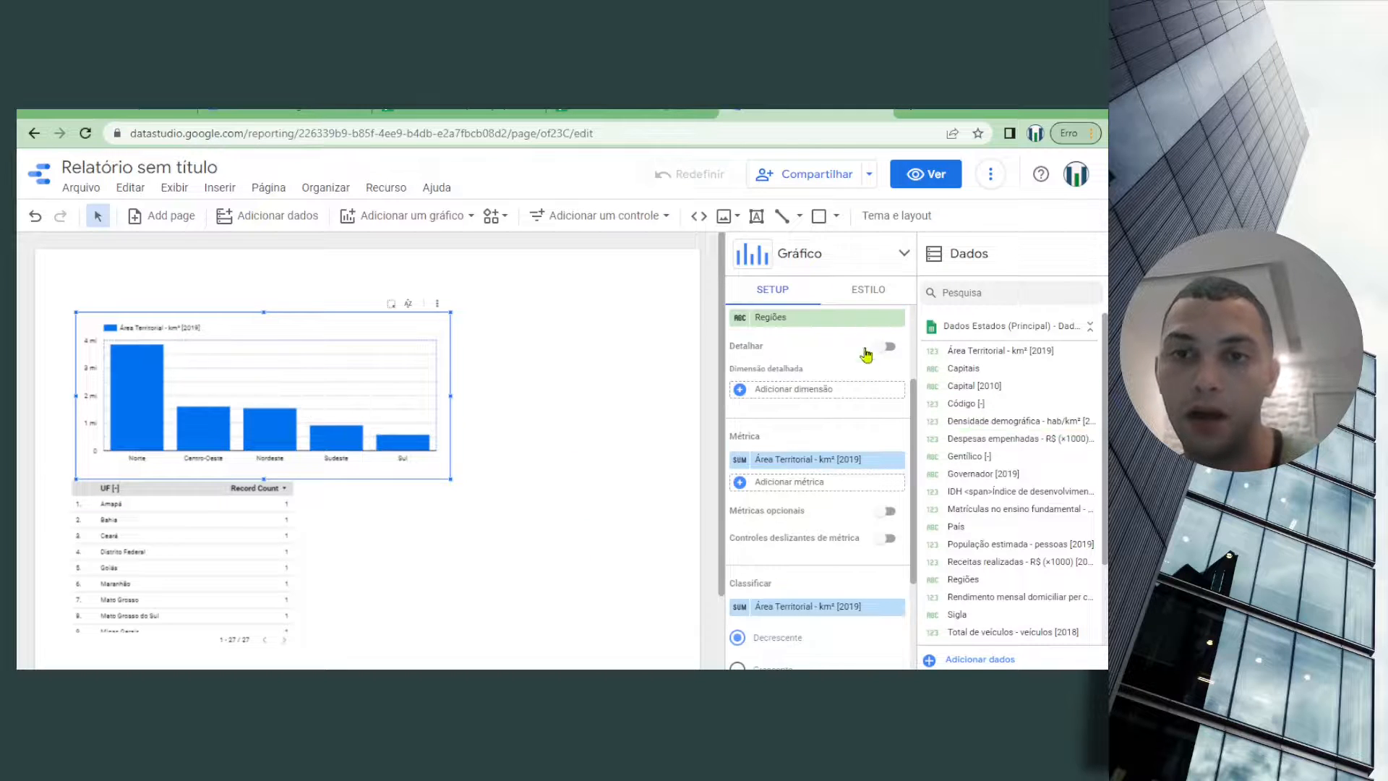
pyautogui.click(868, 297)
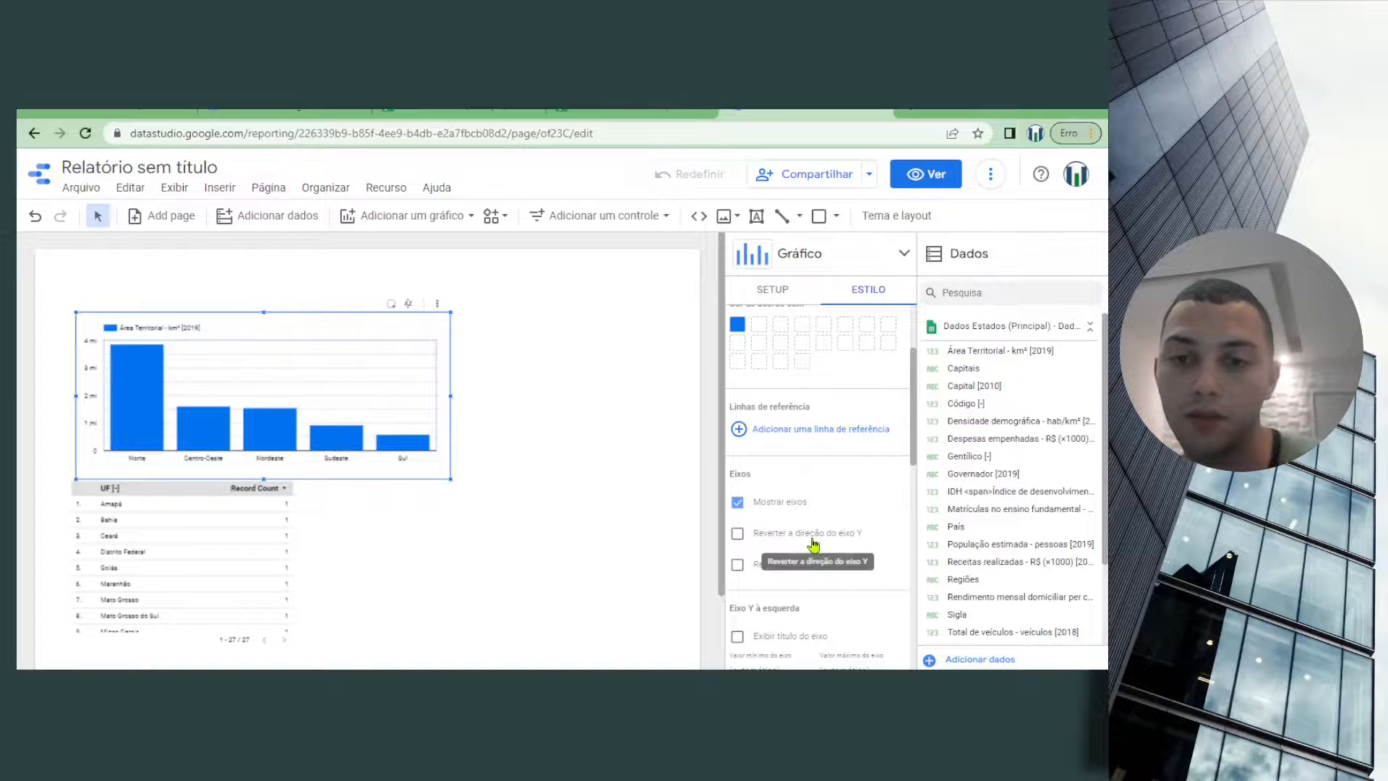
pyautogui.scroll(-5, 855, 609)
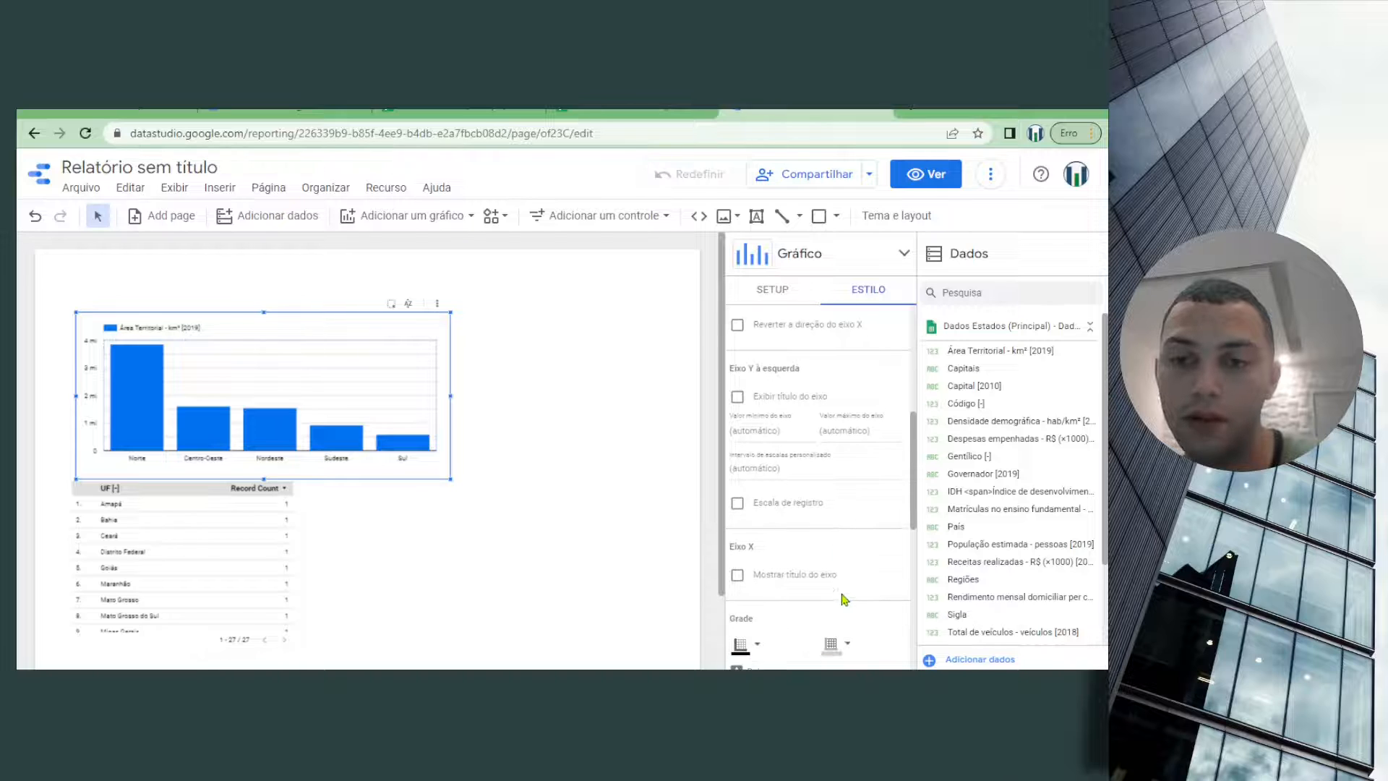
pyautogui.scroll(-5, 844, 599)
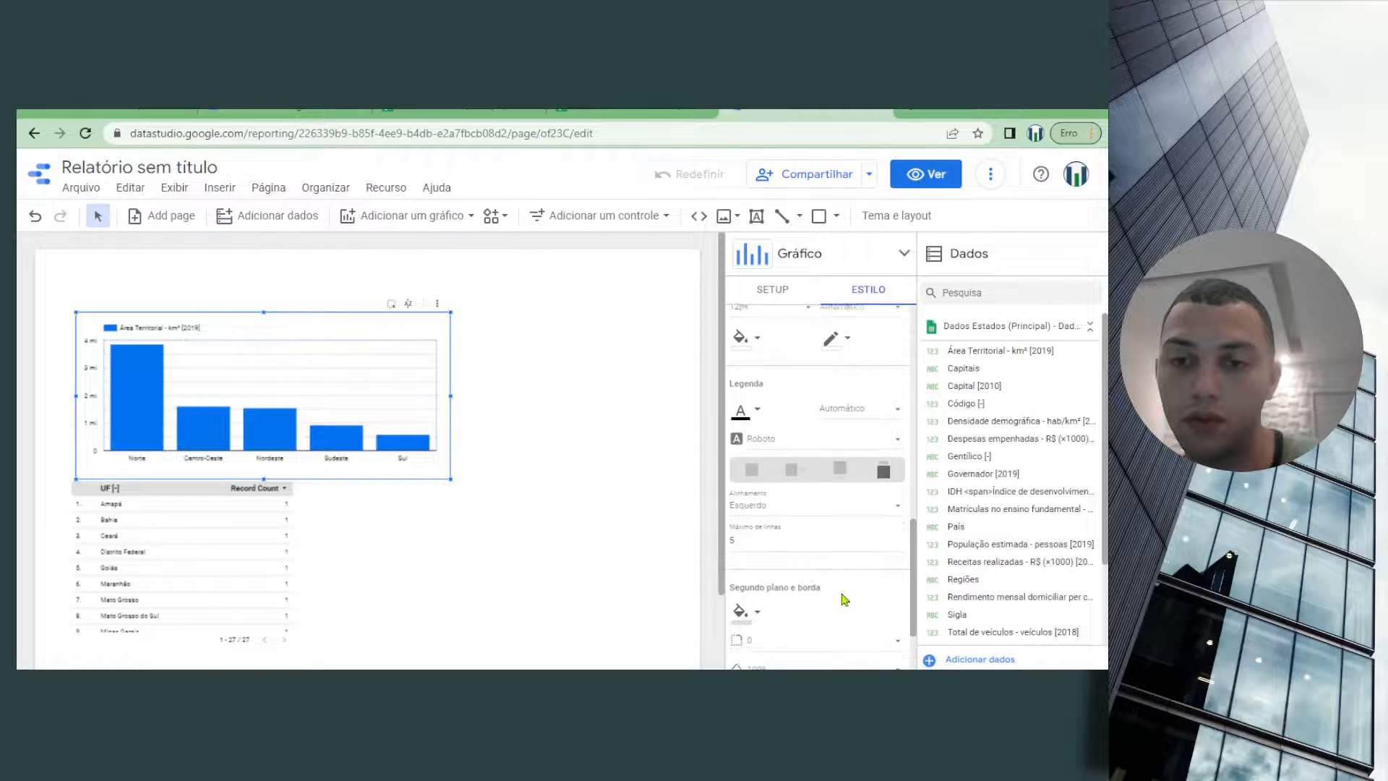
pyautogui.scroll(-5, 844, 599)
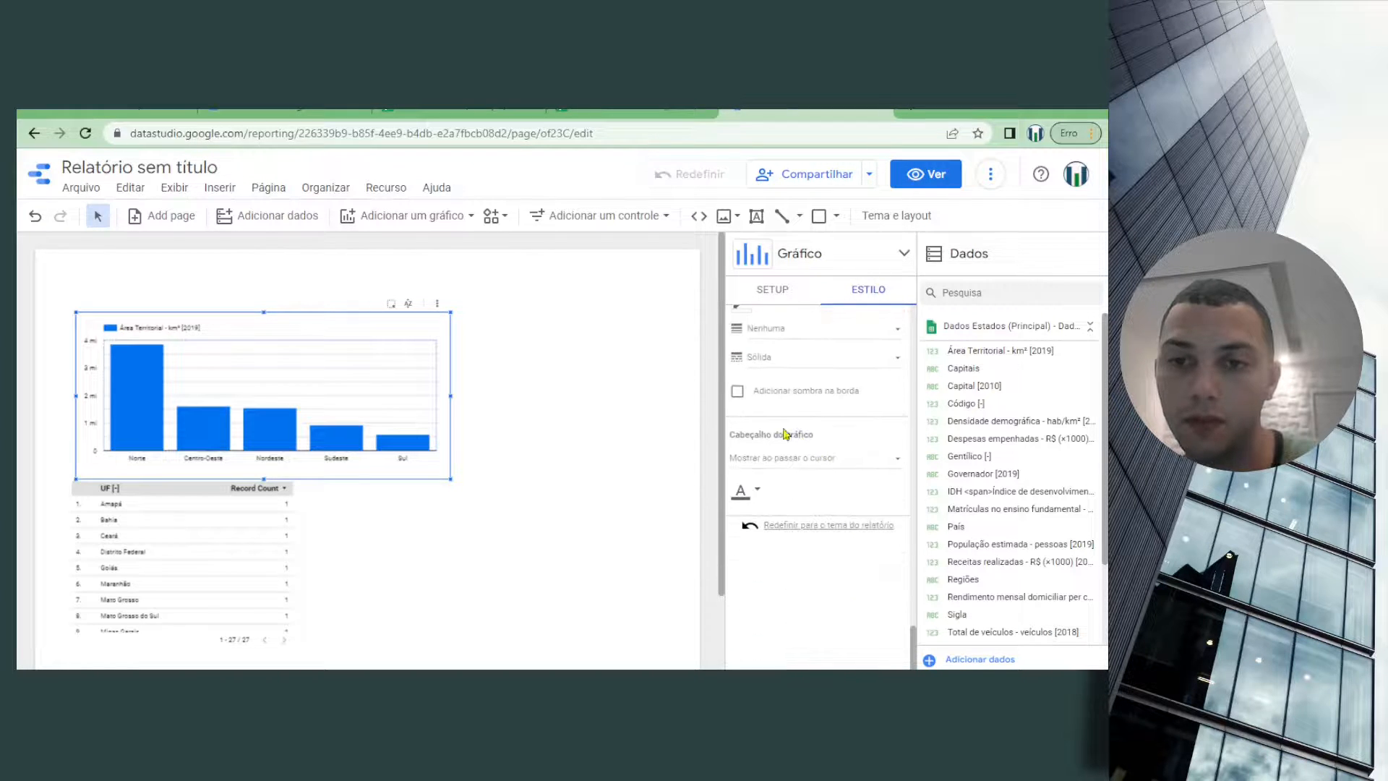
pyautogui.click(737, 392)
pyautogui.scroll(3, 819, 369)
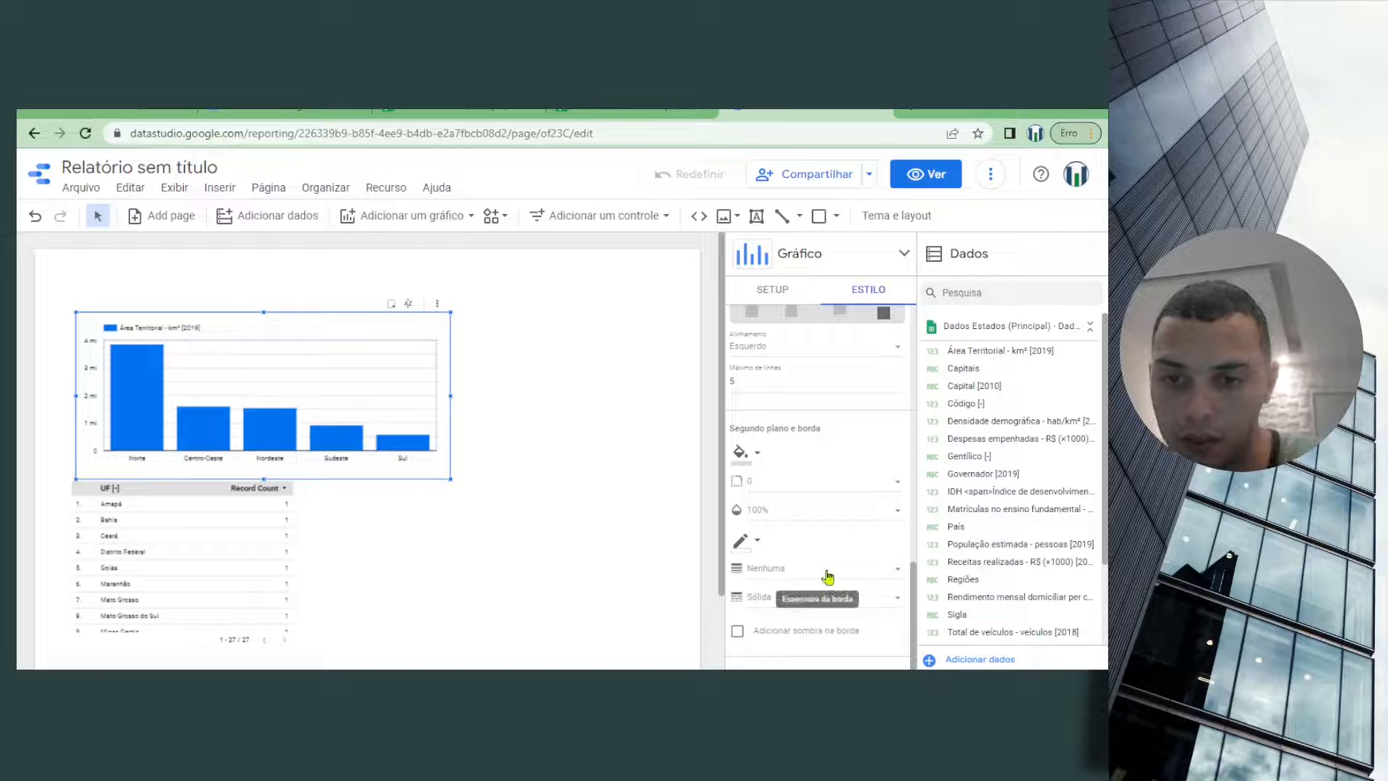
pyautogui.scroll(2, 841, 564)
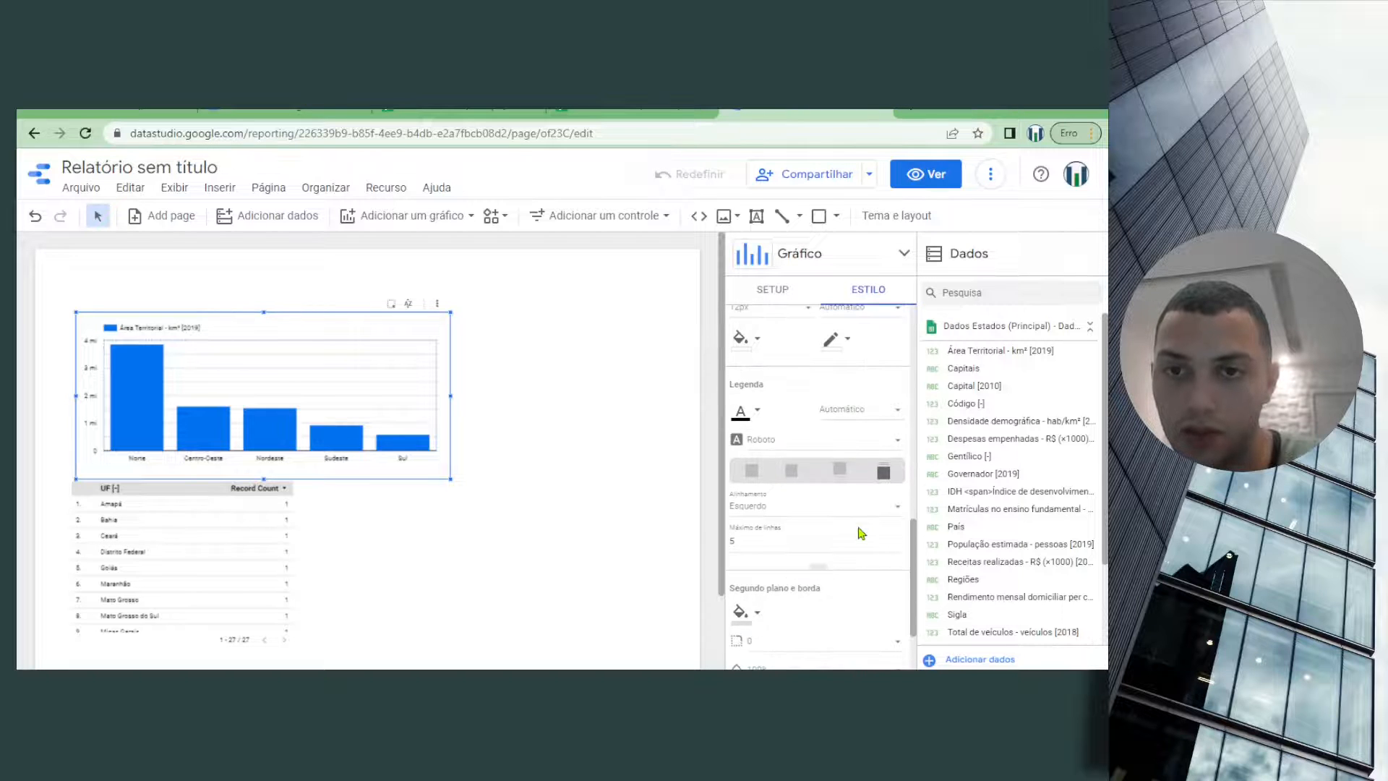
pyautogui.scroll(3, 866, 452)
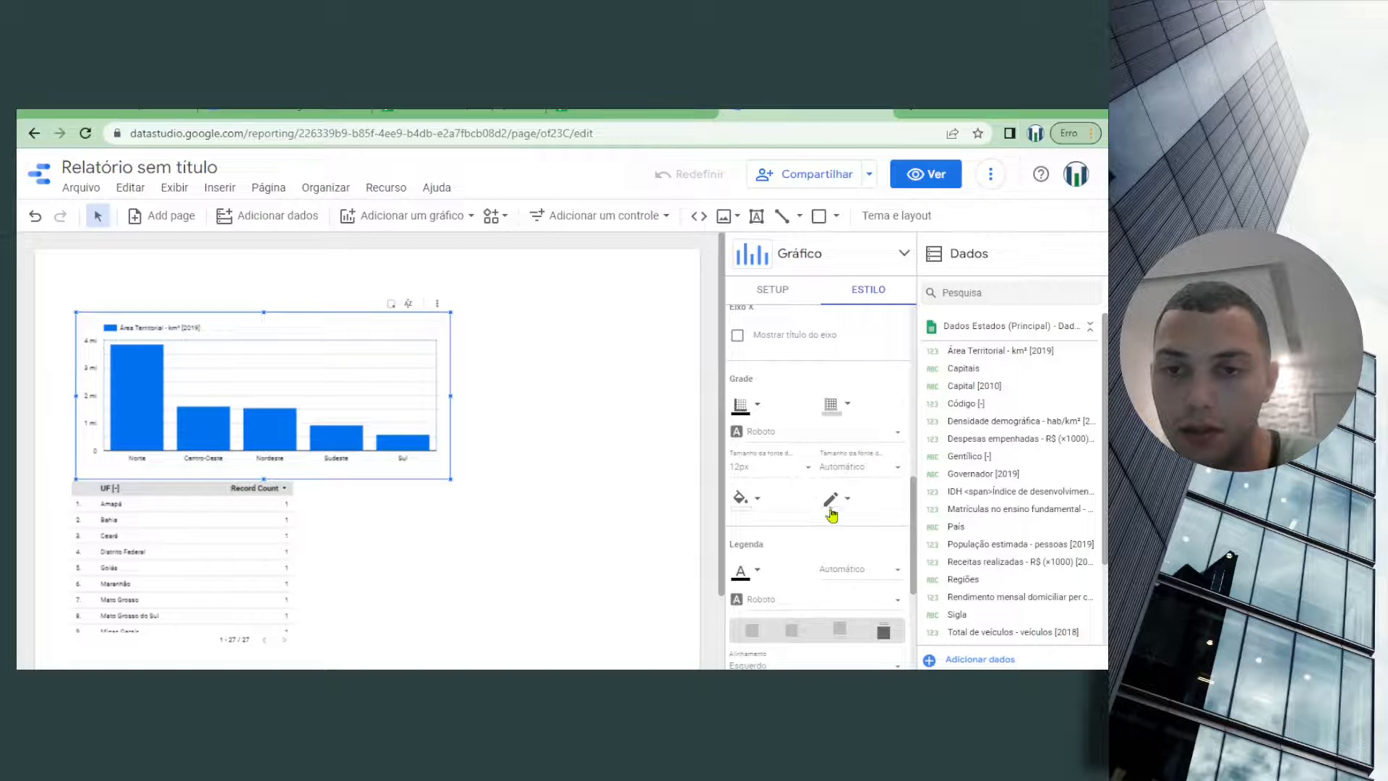
pyautogui.scroll(1, 775, 448)
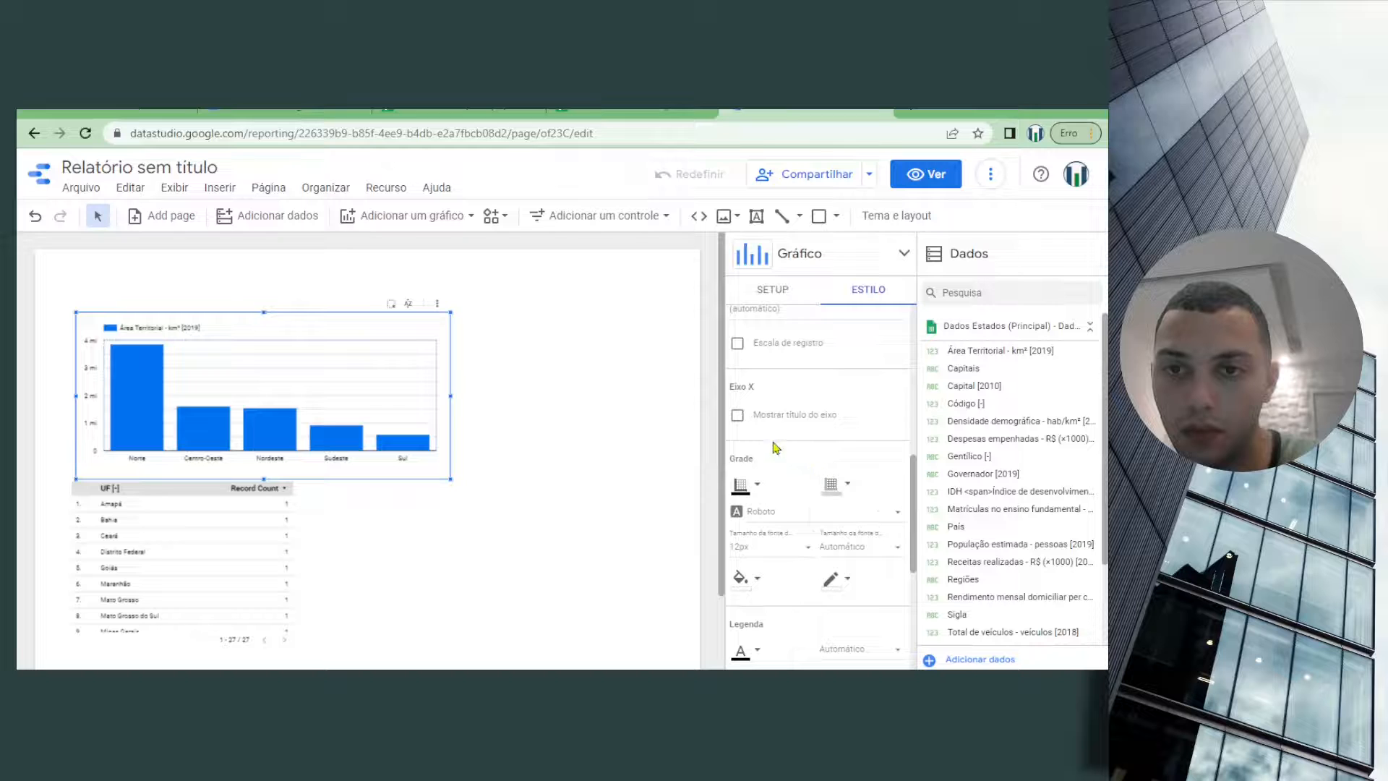
# Try displaying the axis titles of the column chart's X axis and left Y axis
pyautogui.click(737, 417)
pyautogui.click(738, 423)
pyautogui.scroll(3, 832, 449)
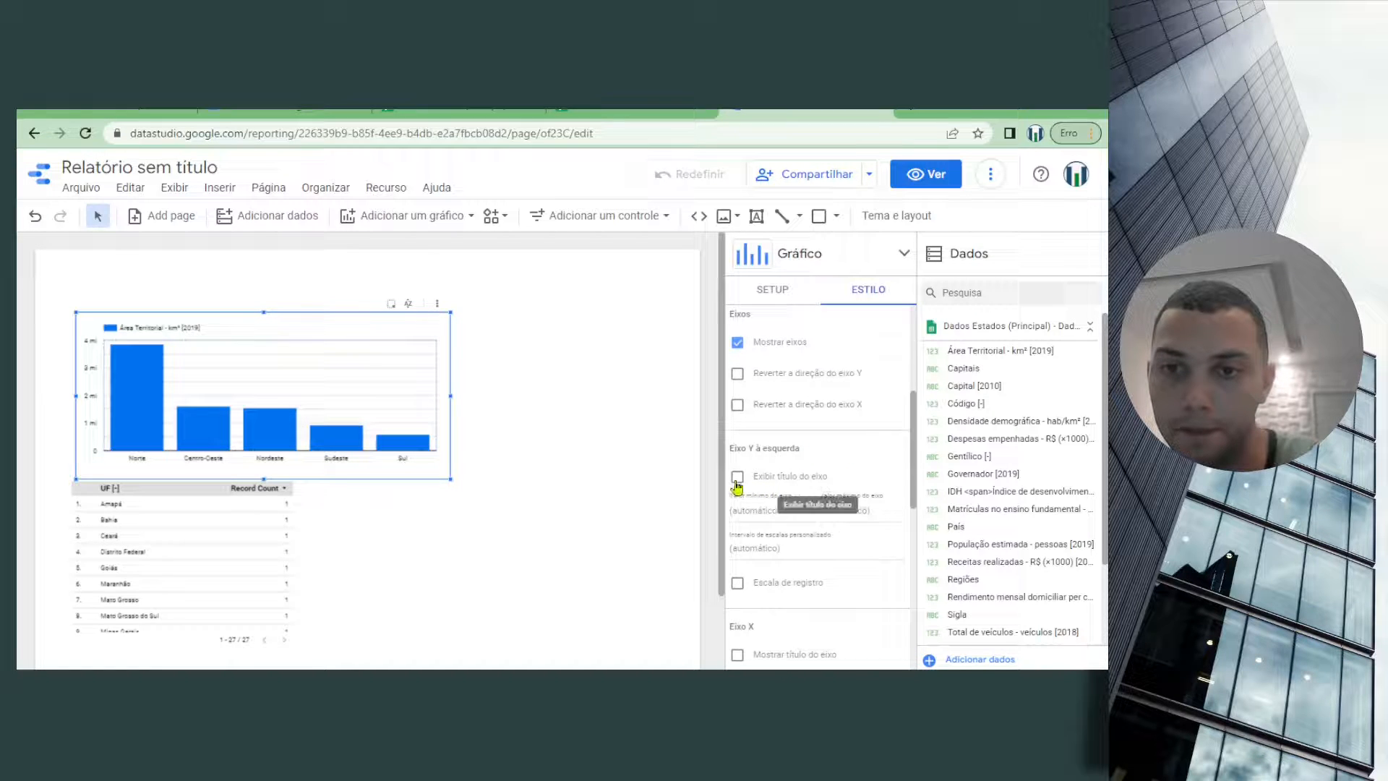
pyautogui.click(738, 477)
# Show data labels on the chart's columns and display them as compact numbers
pyautogui.scroll(3, 776, 561)
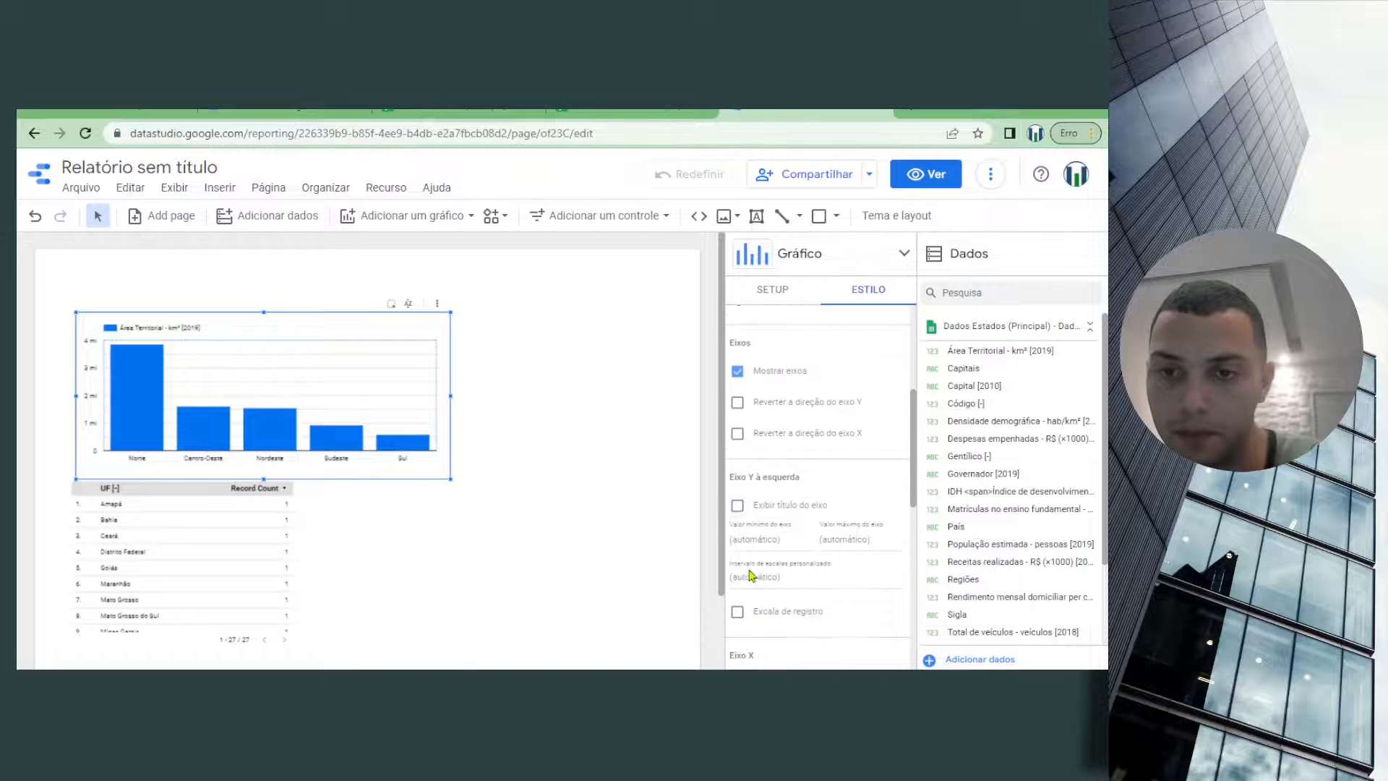
pyautogui.scroll(2, 836, 456)
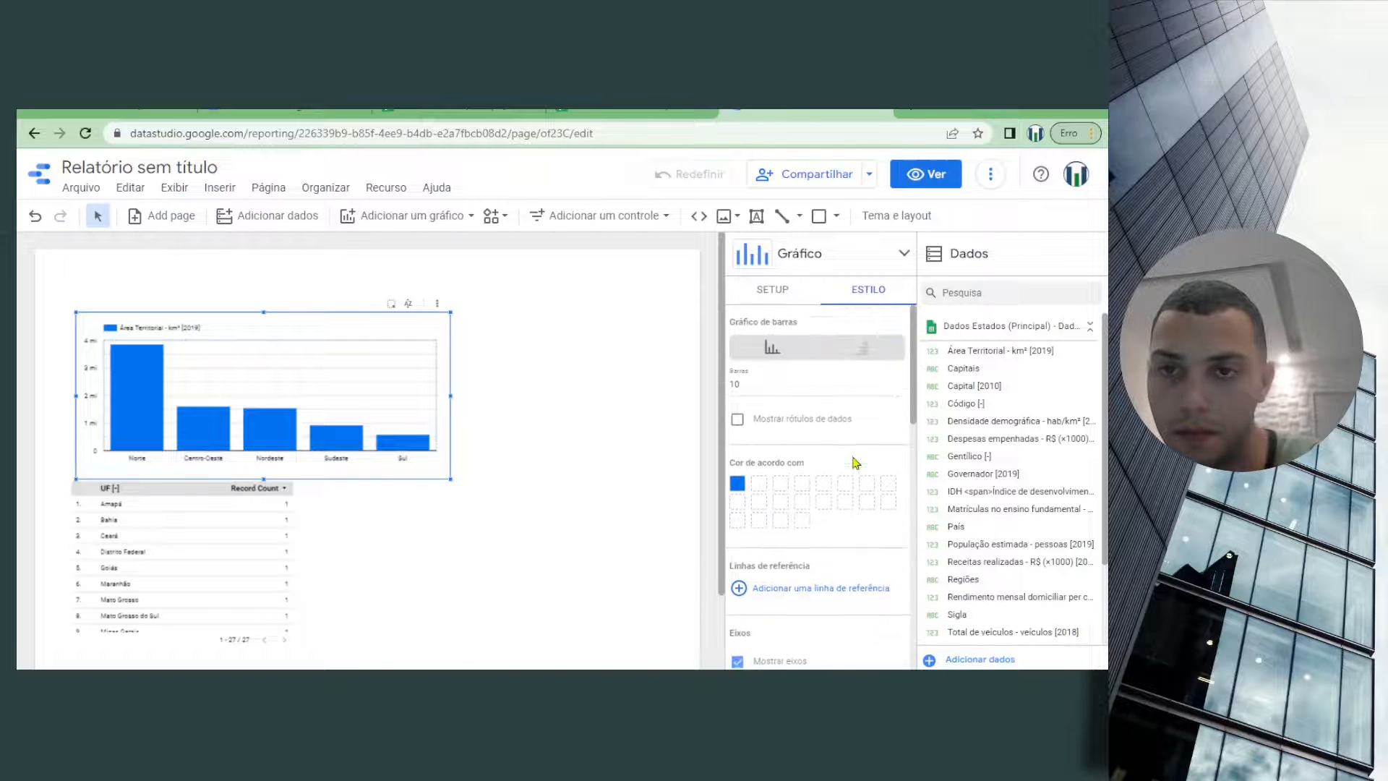
pyautogui.click(765, 422)
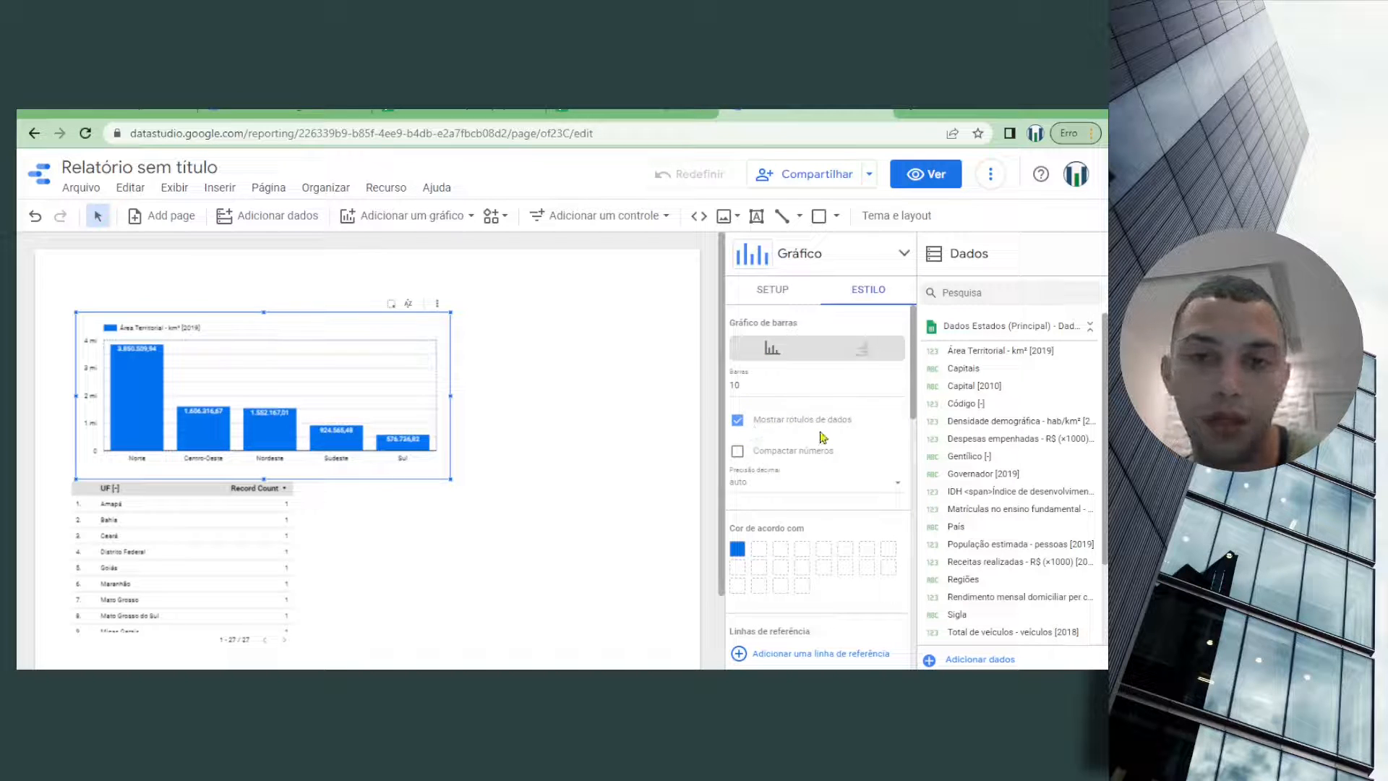
pyautogui.click(739, 452)
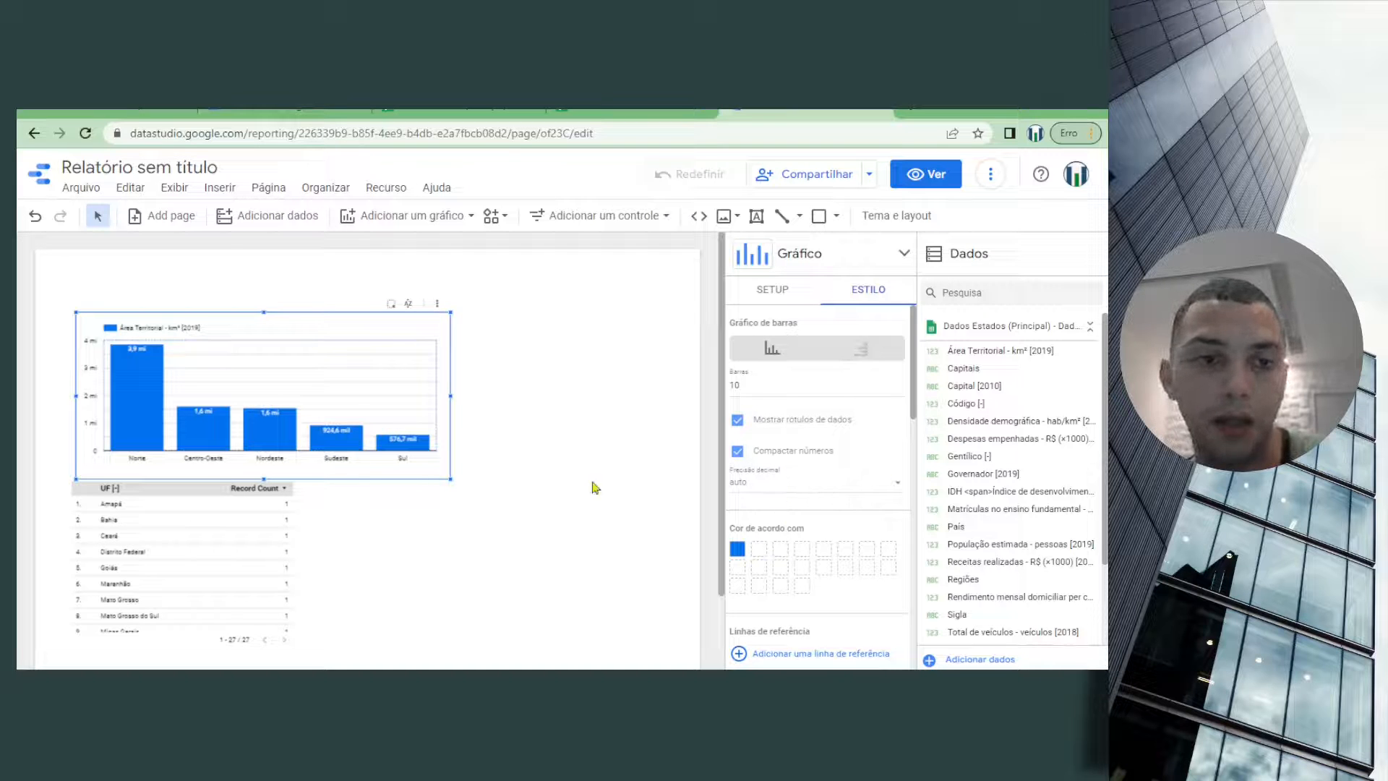
# Add População estimada - pessoas [2019] as a metric to the UF table and widen the table almost to the page's right edge
pyautogui.click(292, 504)
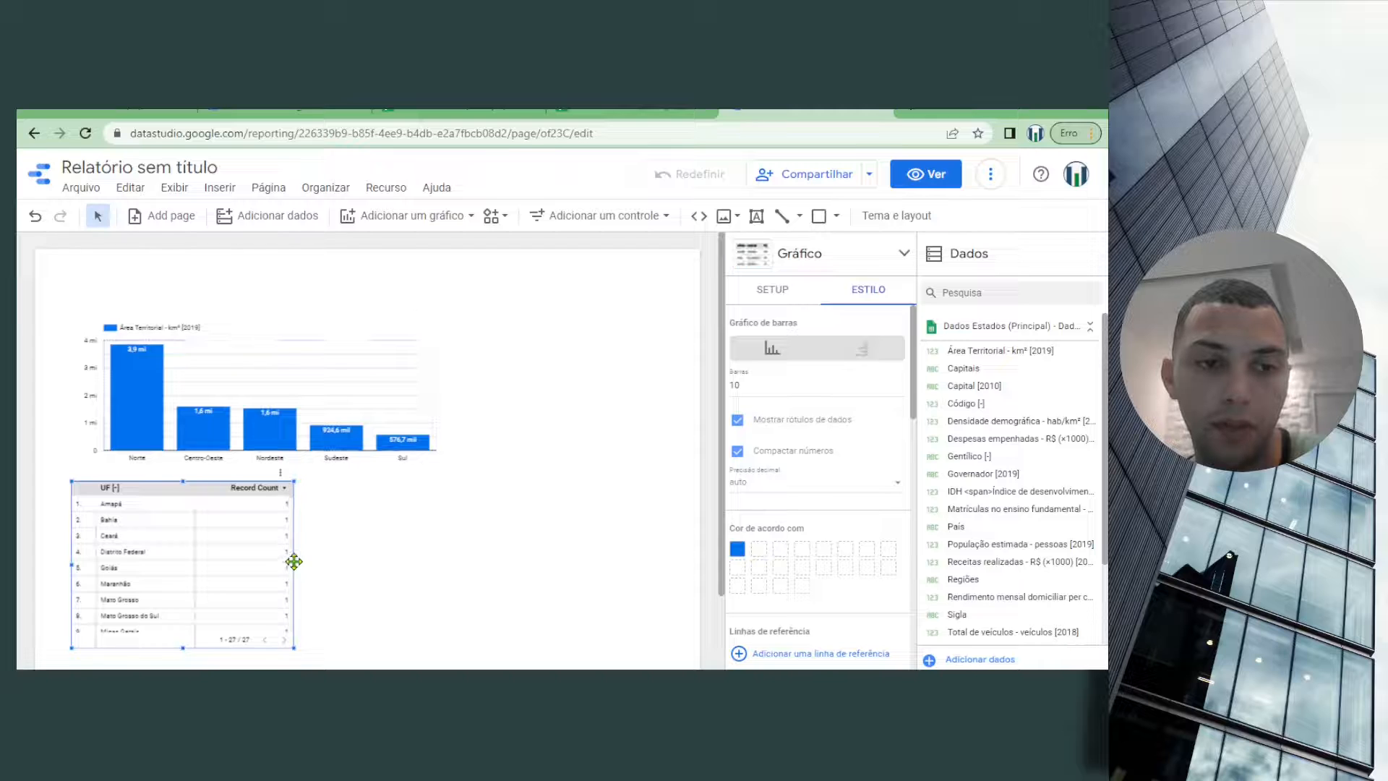
pyautogui.moveTo(292, 564); pyautogui.dragTo(438, 532)
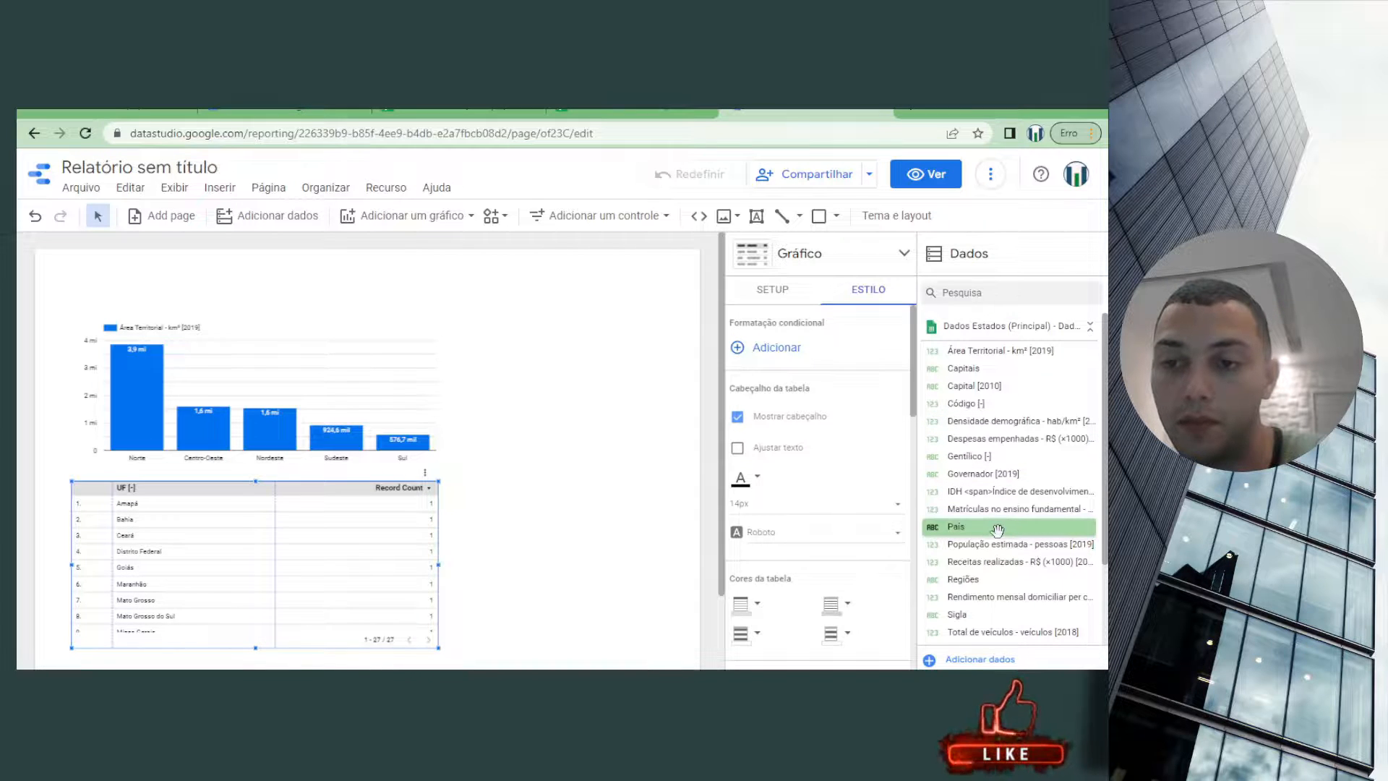
pyautogui.moveTo(1009, 543); pyautogui.dragTo(333, 564)
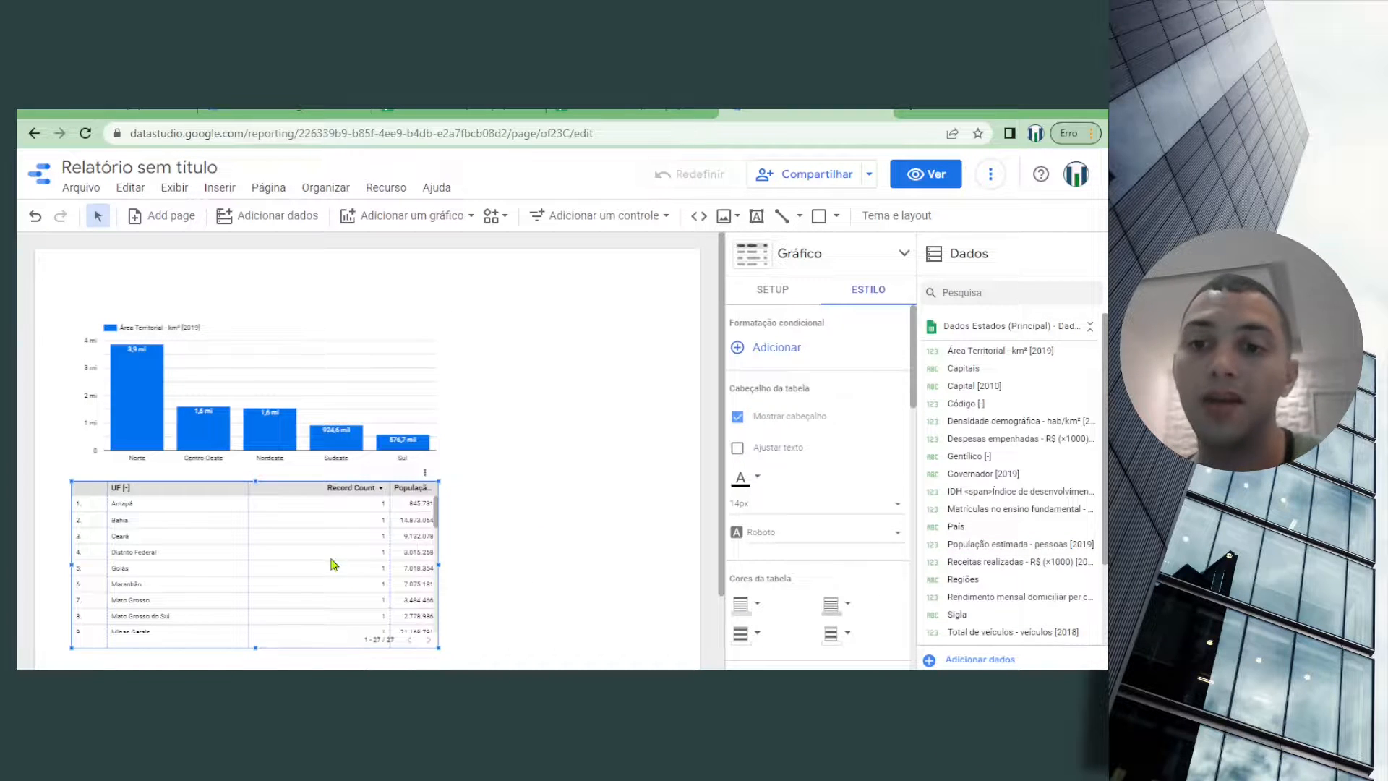
pyautogui.click(773, 289)
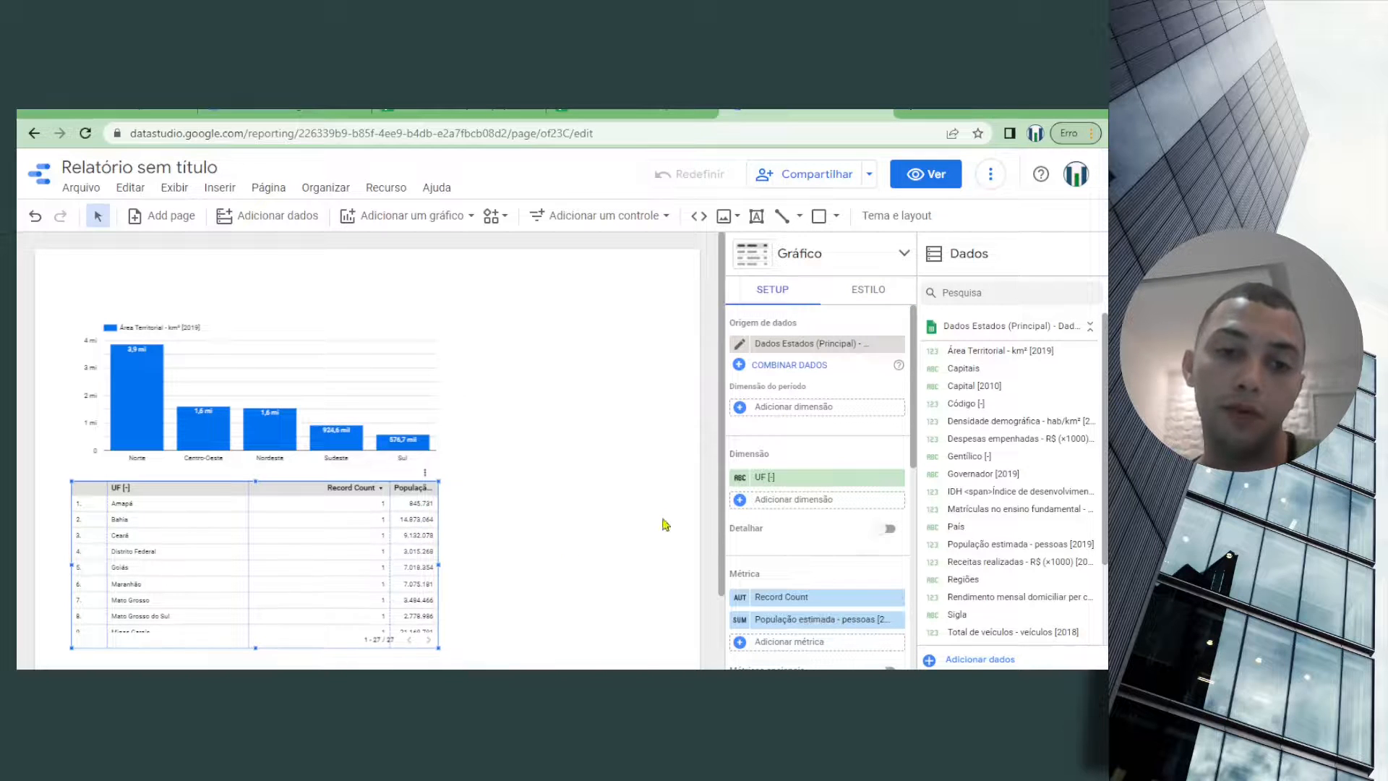
pyautogui.moveTo(436, 560)
pyautogui.mouseDown()
pyautogui.moveTo(673, 553)
pyautogui.moveTo(673, 574)
pyautogui.mouseUp()
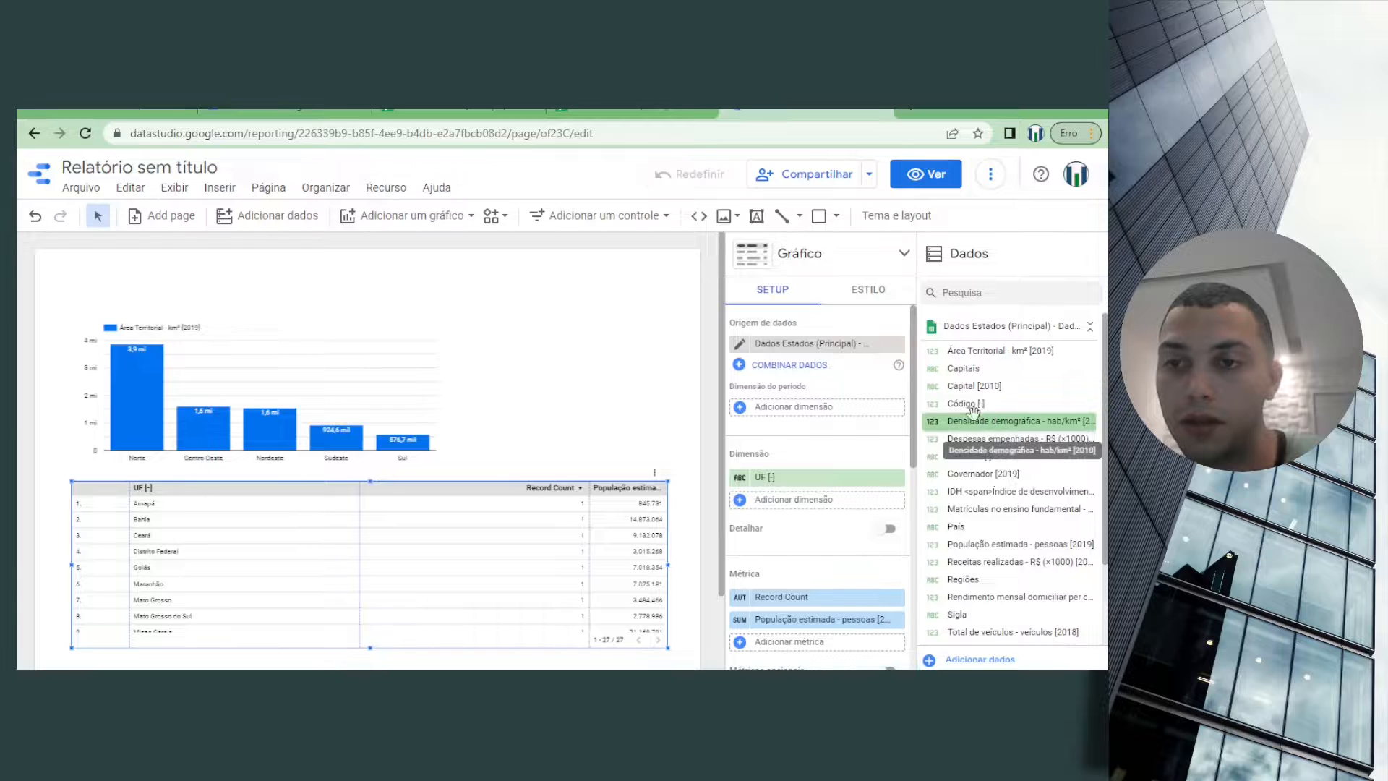
# Add Código [-] as a metric and Capital [2010] as a second dimension to the UF table
pyautogui.moveTo(961, 407); pyautogui.dragTo(782, 655)
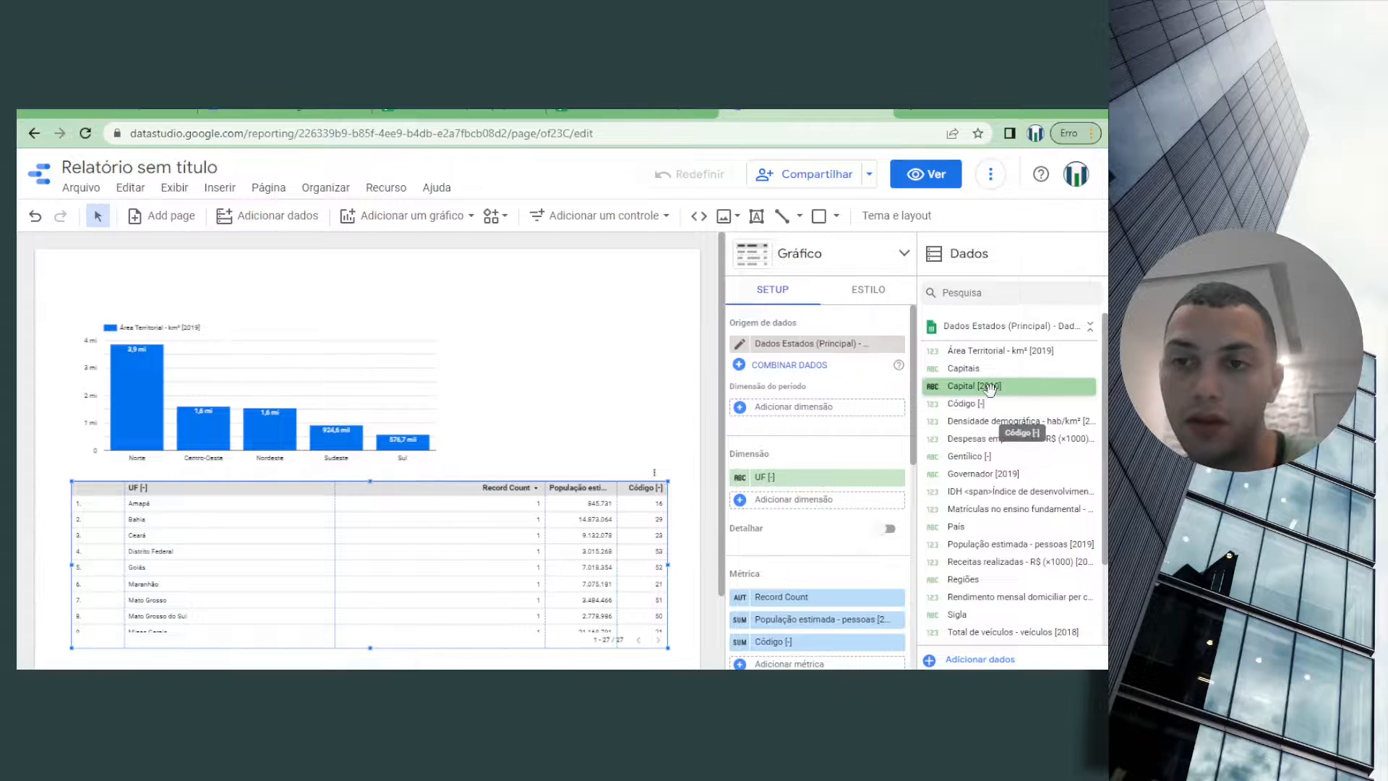
pyautogui.moveTo(989, 390); pyautogui.dragTo(391, 536)
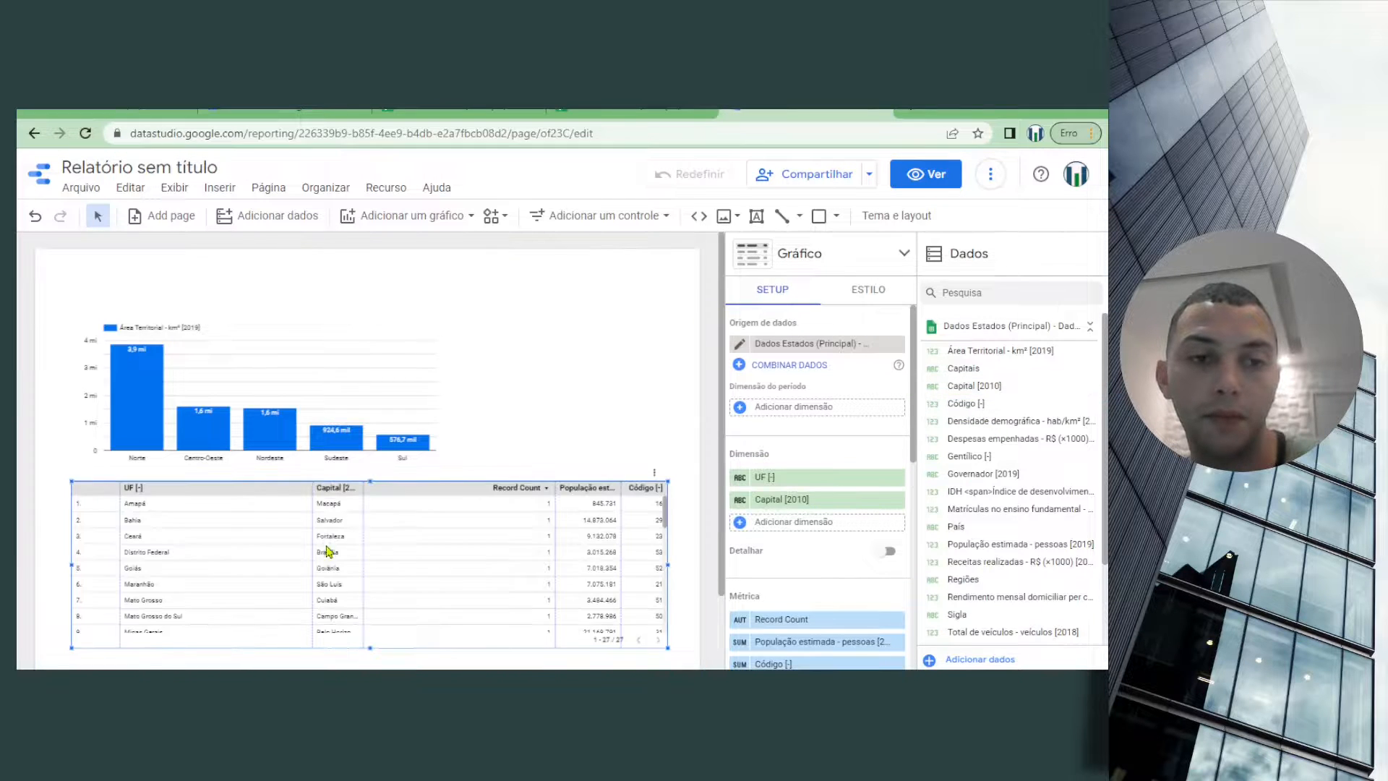
# Narrow the table's UF, Capital, Record Count and População estimada columns to fit their contents more closely
pyautogui.moveTo(312, 518); pyautogui.dragTo(203, 517)
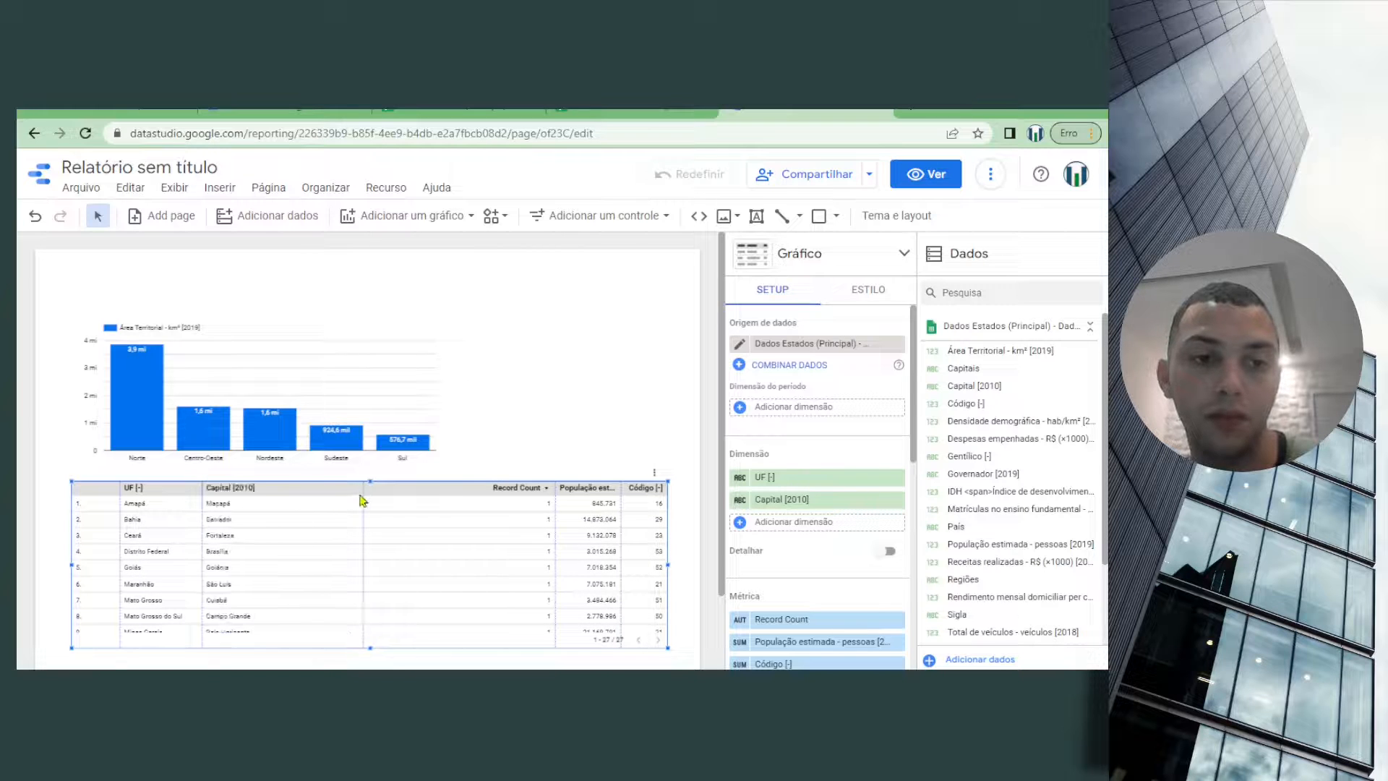
pyautogui.moveTo(365, 489); pyautogui.dragTo(290, 496)
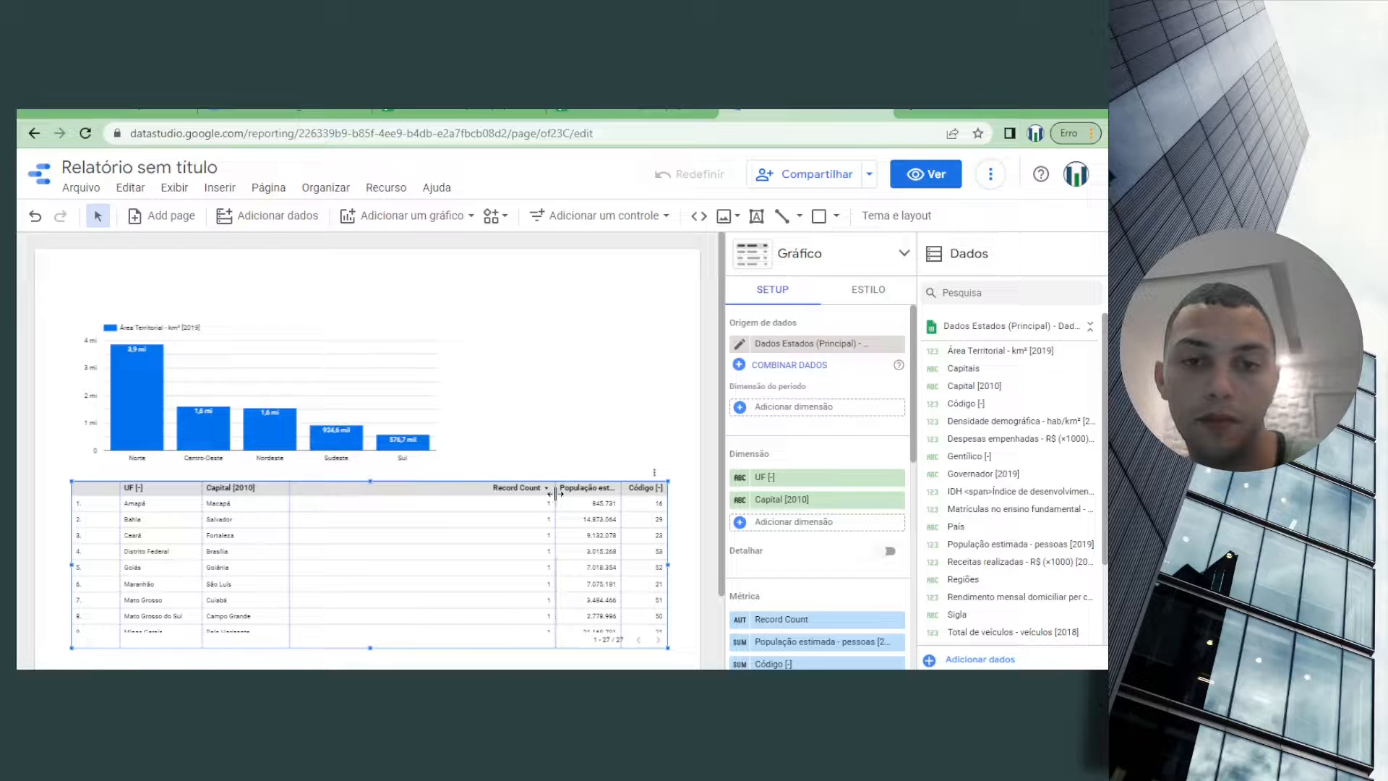
pyautogui.moveTo(558, 494); pyautogui.dragTo(361, 549)
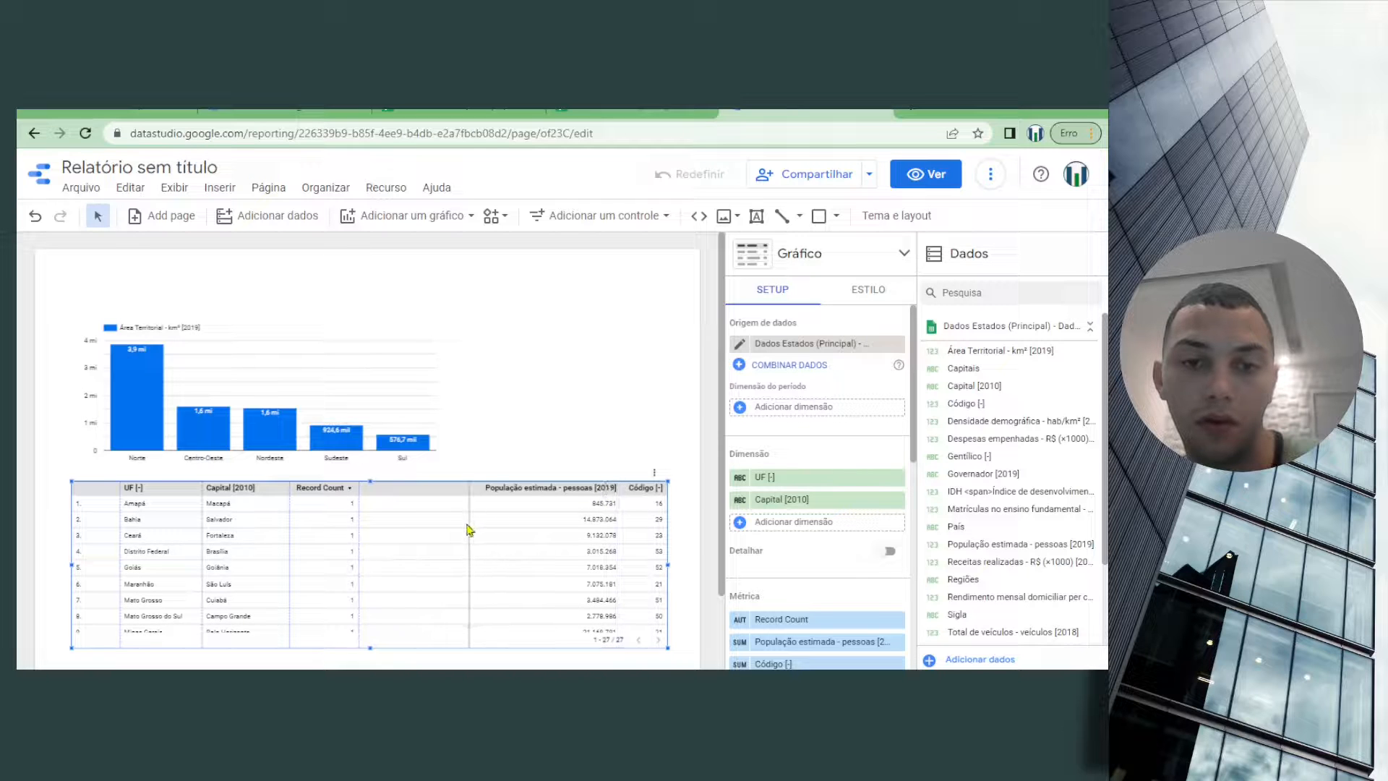
pyautogui.moveTo(468, 530); pyautogui.dragTo(418, 527)
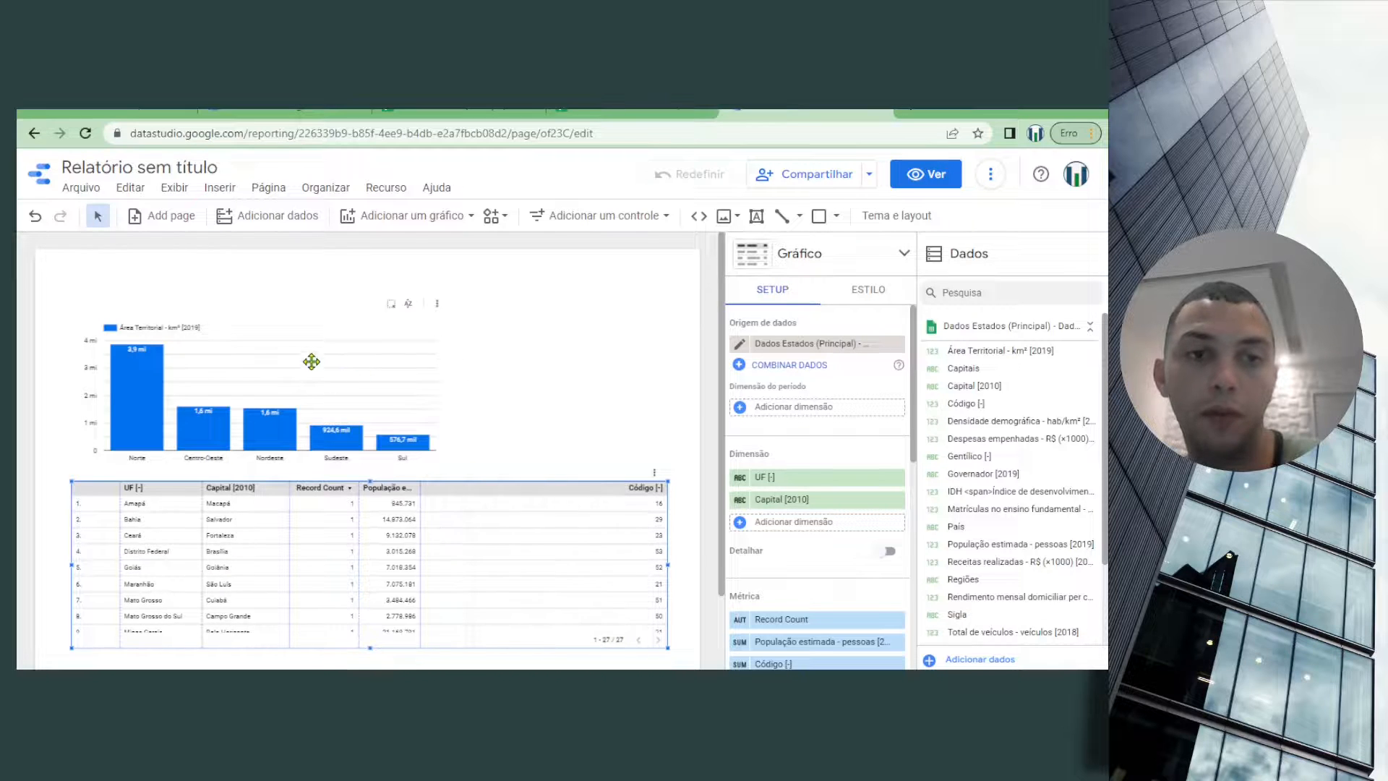
# Move the column chart sideways so that its right edge lines up with the right edge of the table below
pyautogui.click(245, 328)
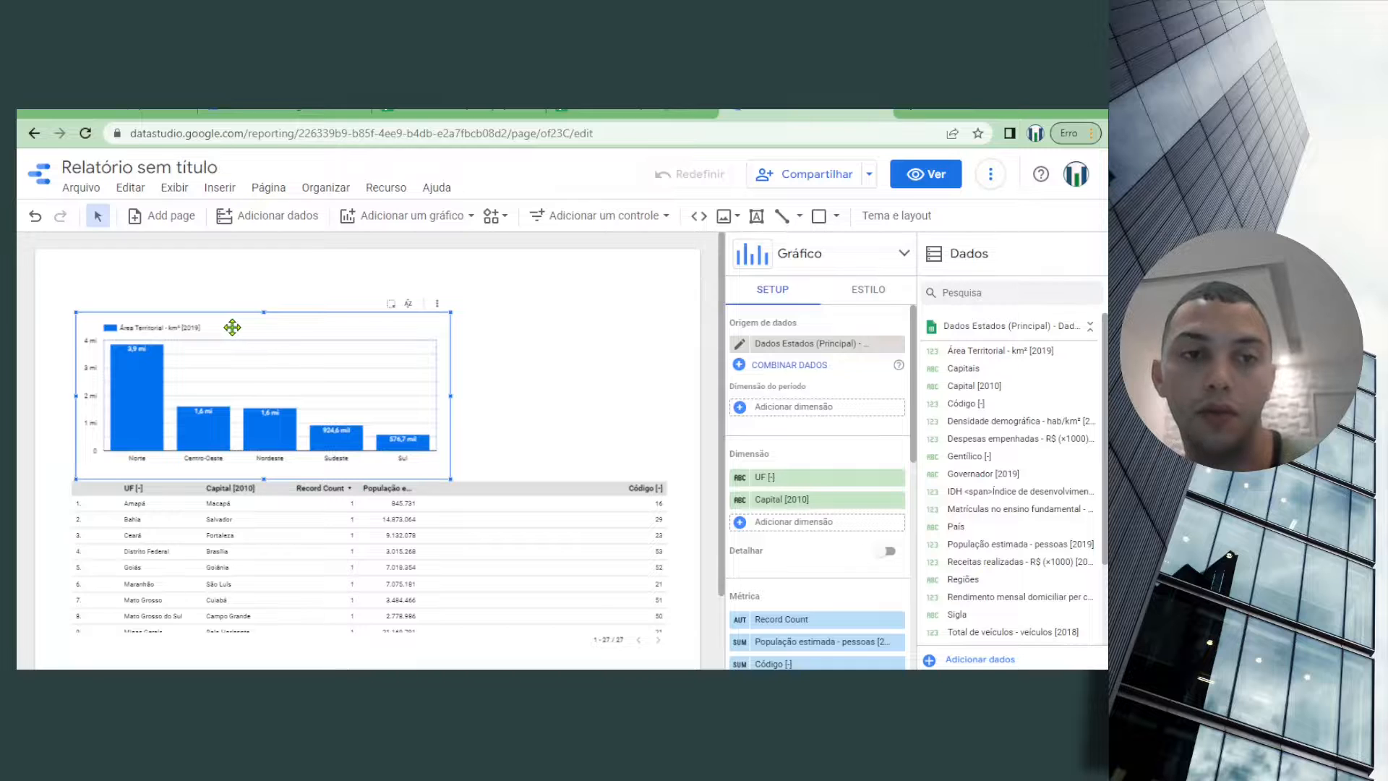
pyautogui.moveTo(233, 328); pyautogui.dragTo(452, 330)
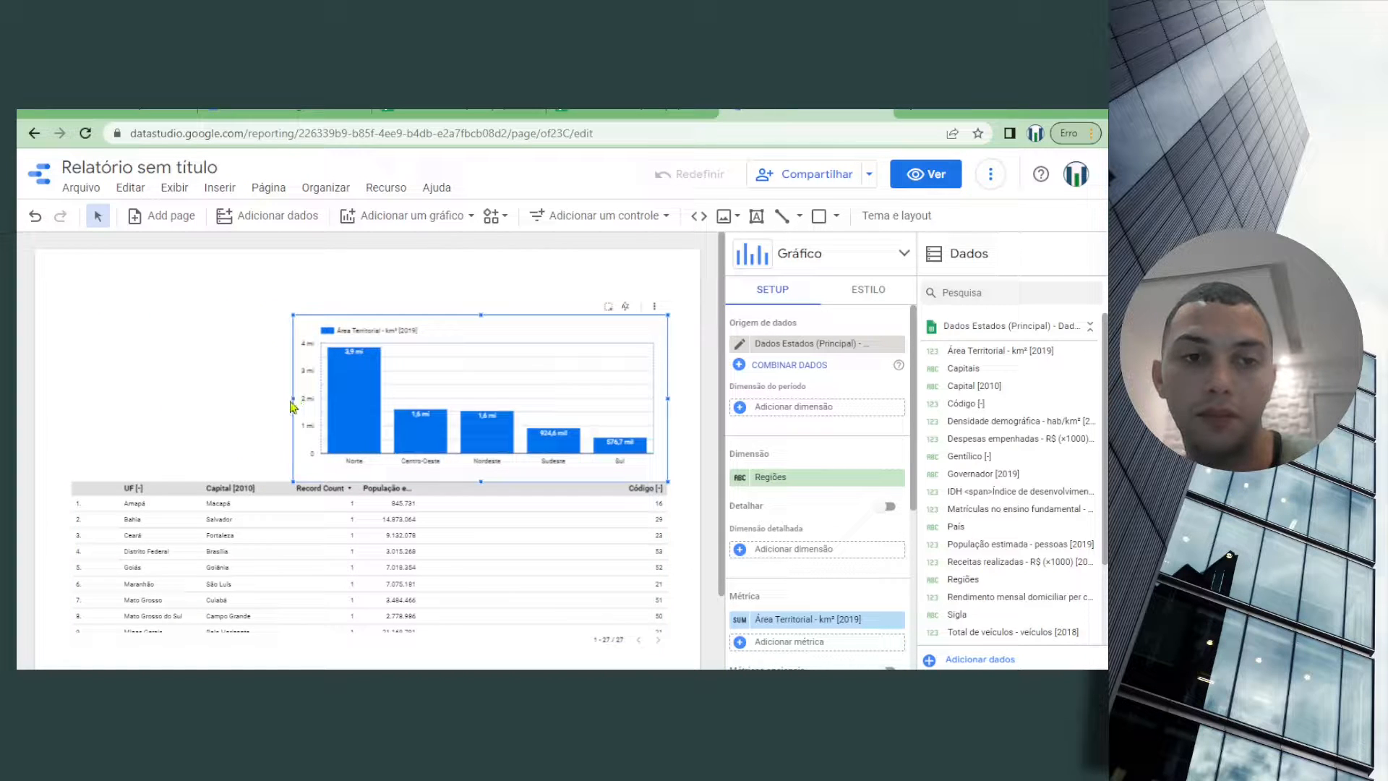
# Widen the column chart by extending its left edge, keeping its right edge aligned with the table
pyautogui.moveTo(293, 399); pyautogui.dragTo(236, 395)
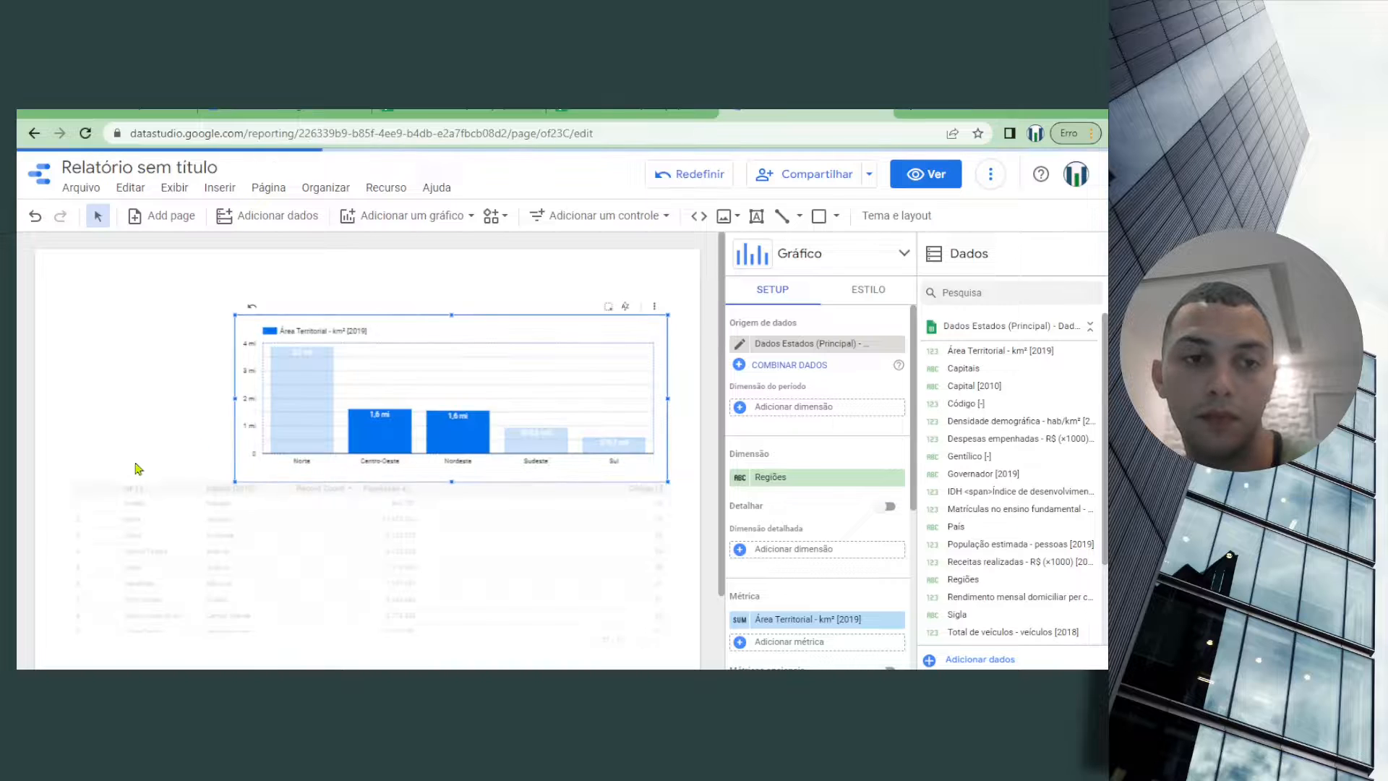
pyautogui.click(188, 364)
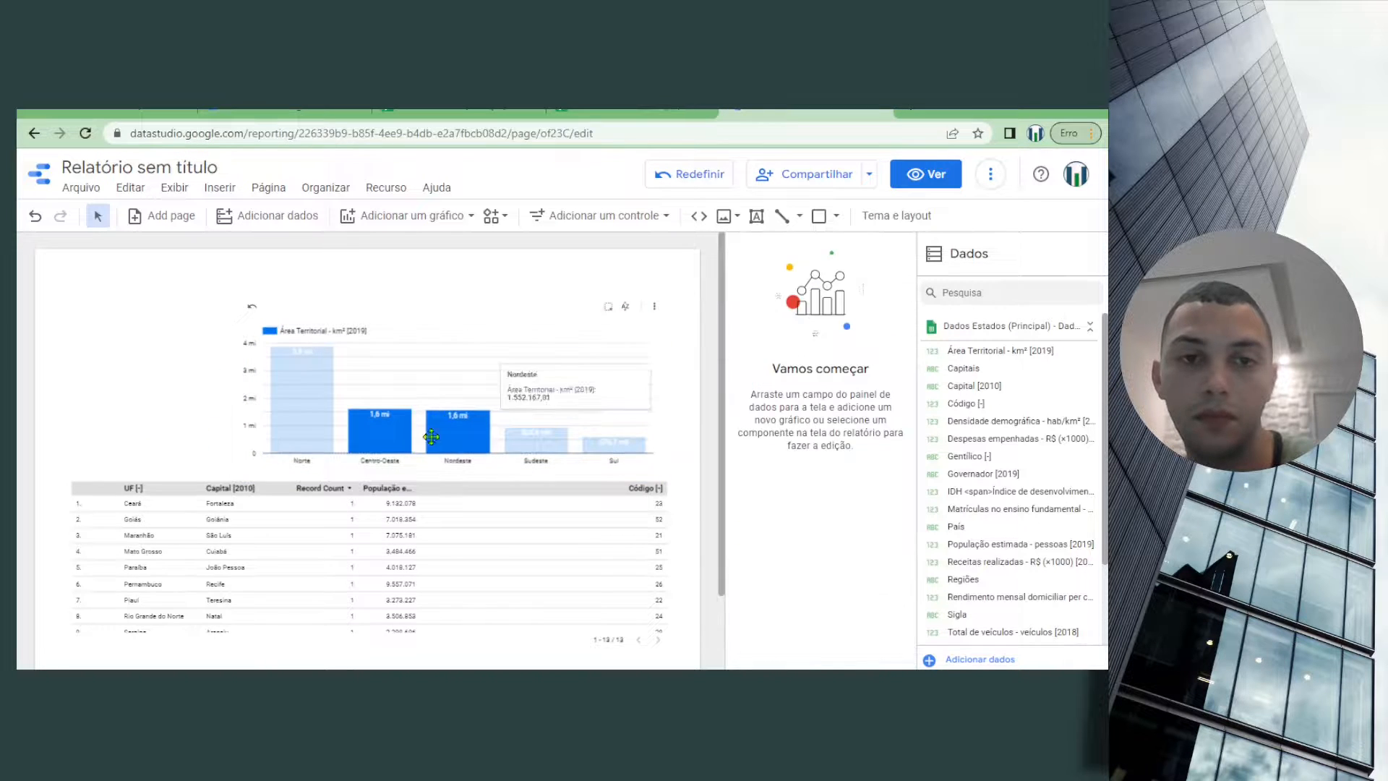
pyautogui.click(391, 440)
pyautogui.click(214, 318)
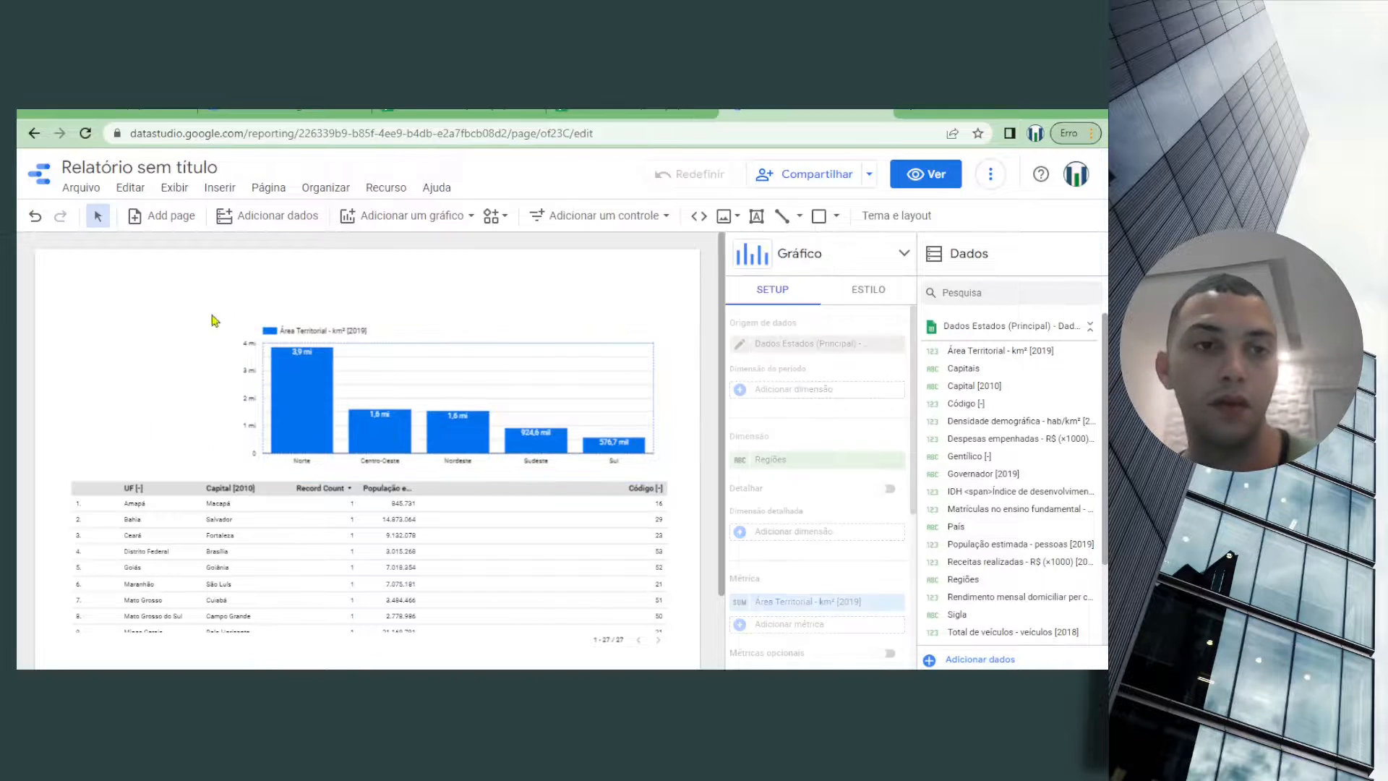
# Upload the image ground-zero-2014135 from the Downloads folder and place its frame at the page's top-left corner, stretched to the page width
pyautogui.click(737, 216)
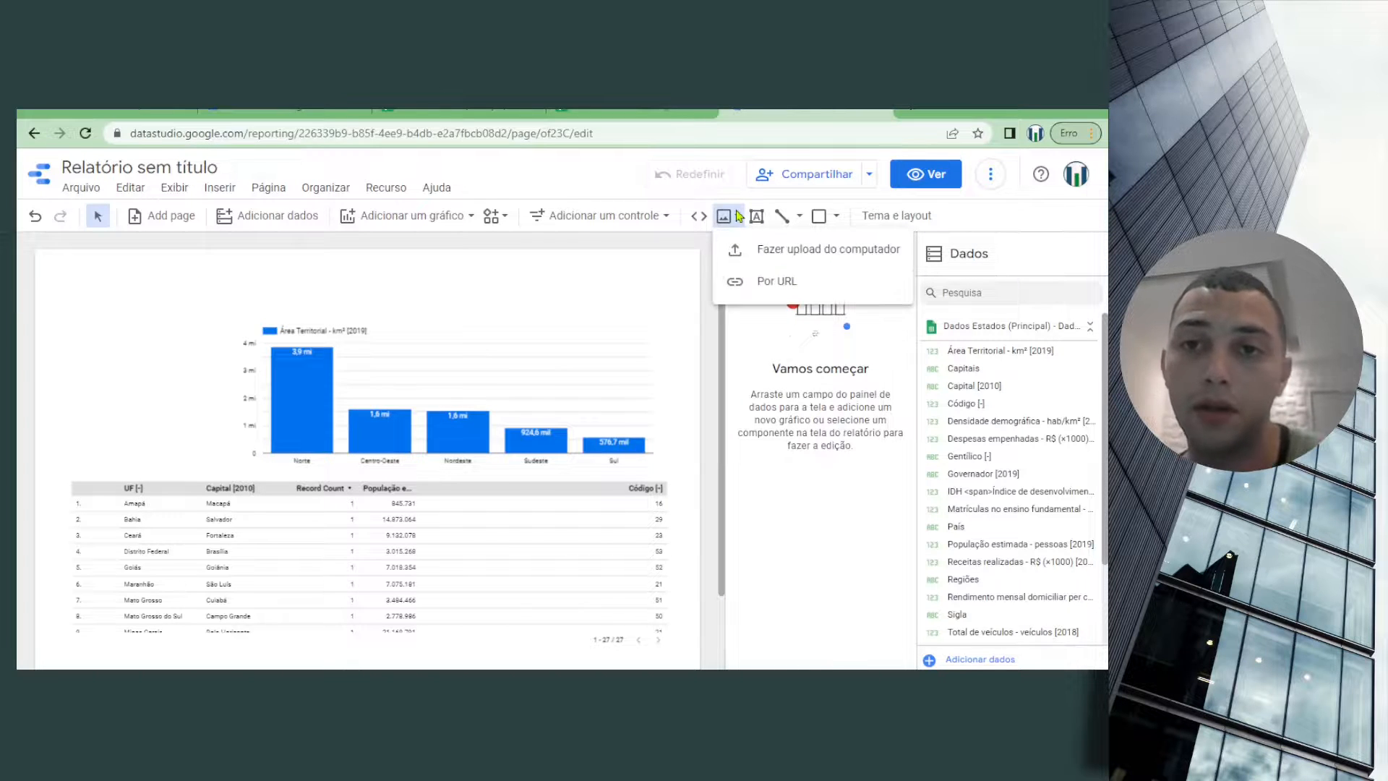
pyautogui.click(774, 250)
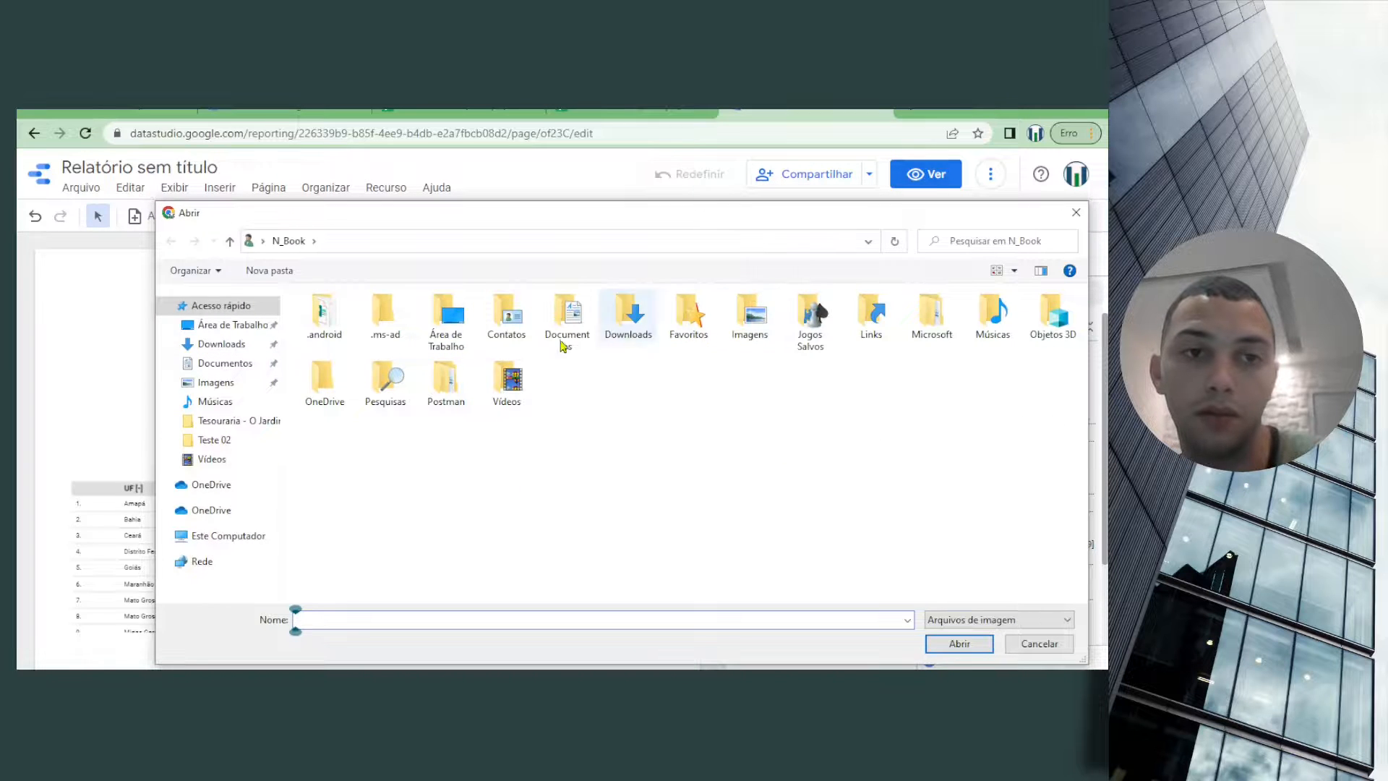
pyautogui.click(239, 351)
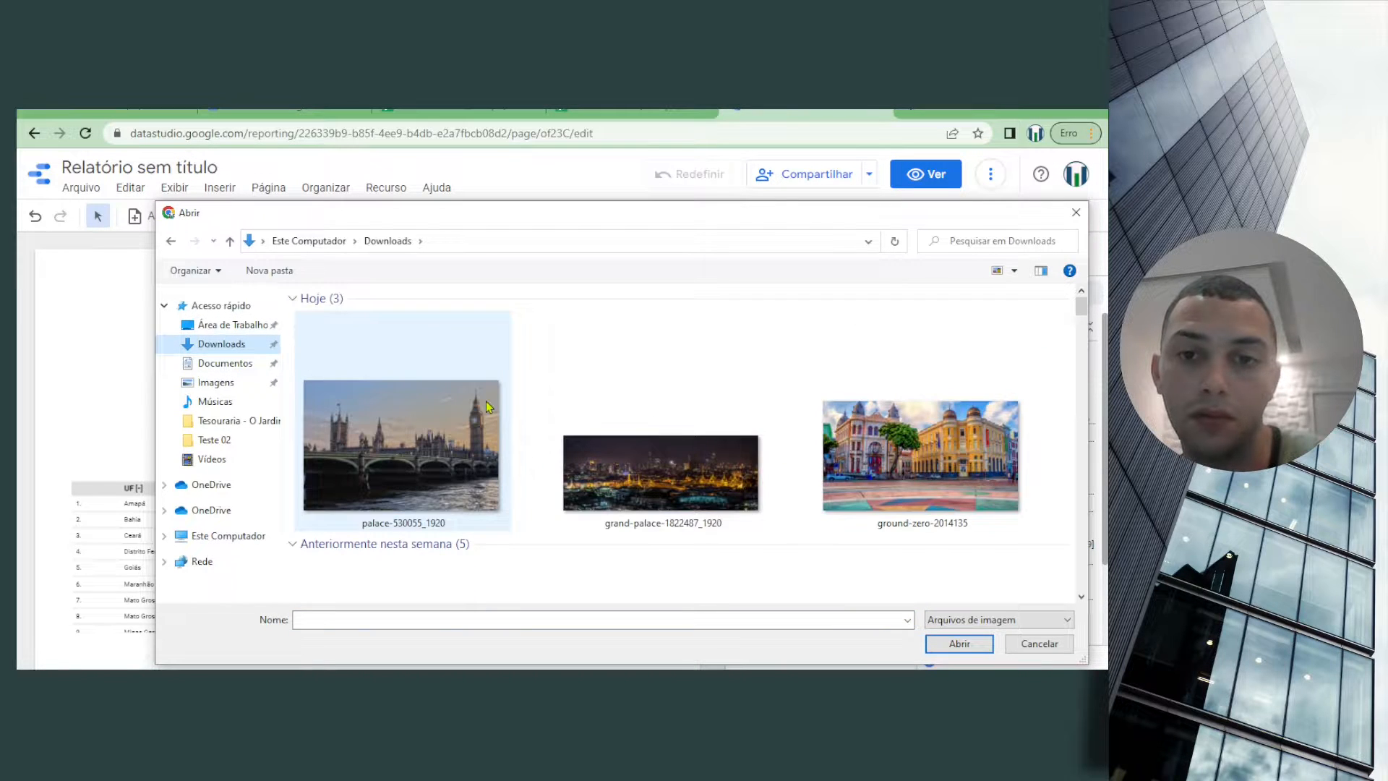
pyautogui.click(918, 416)
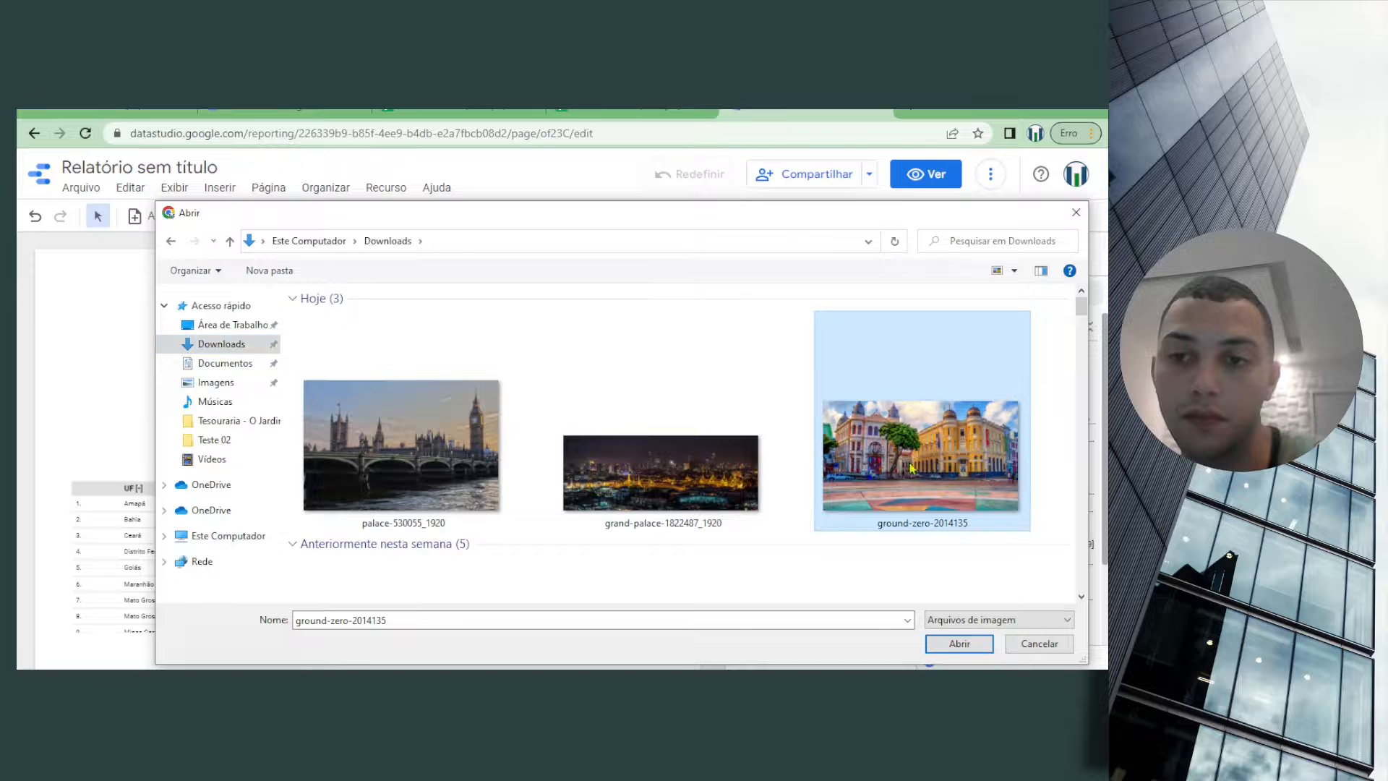
pyautogui.click(959, 643)
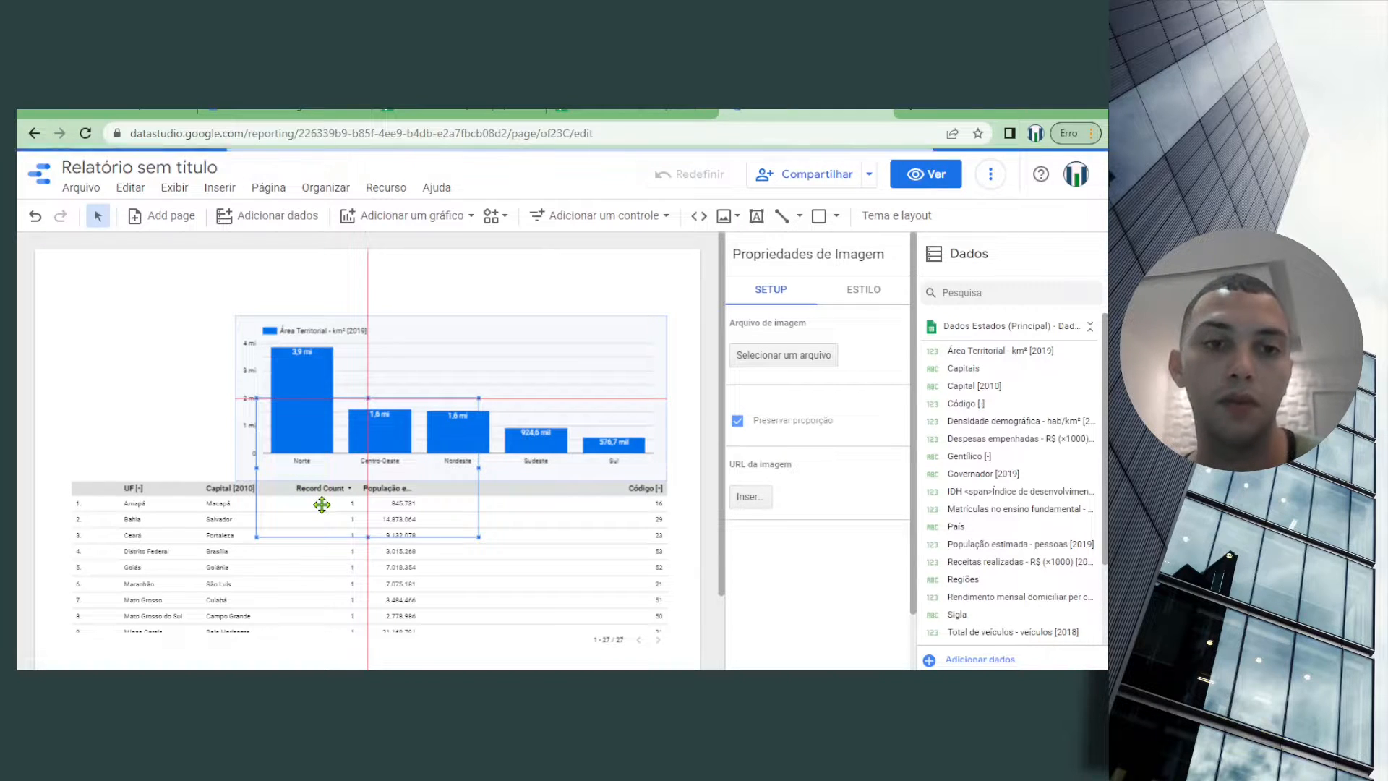
pyautogui.moveTo(272, 480); pyautogui.dragTo(51, 337)
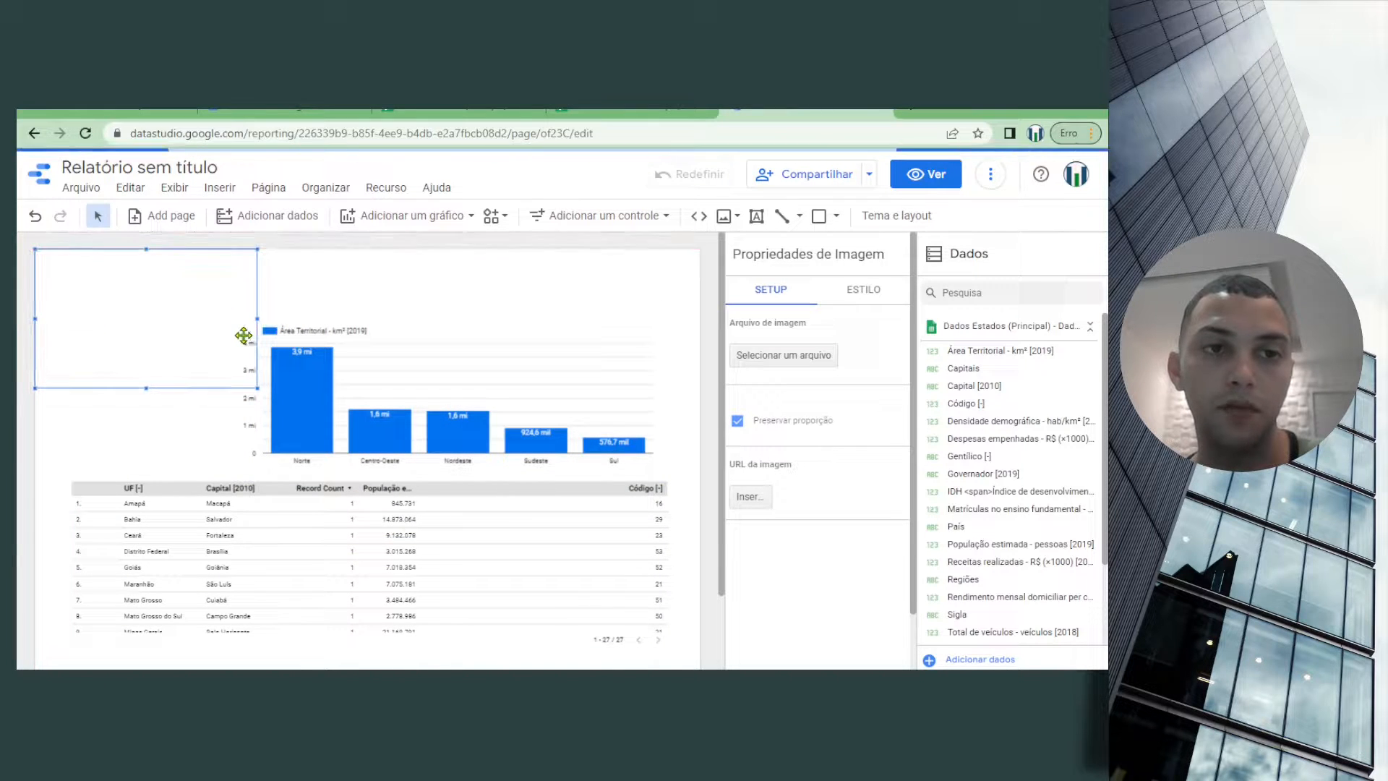
pyautogui.moveTo(257, 320); pyautogui.dragTo(701, 319)
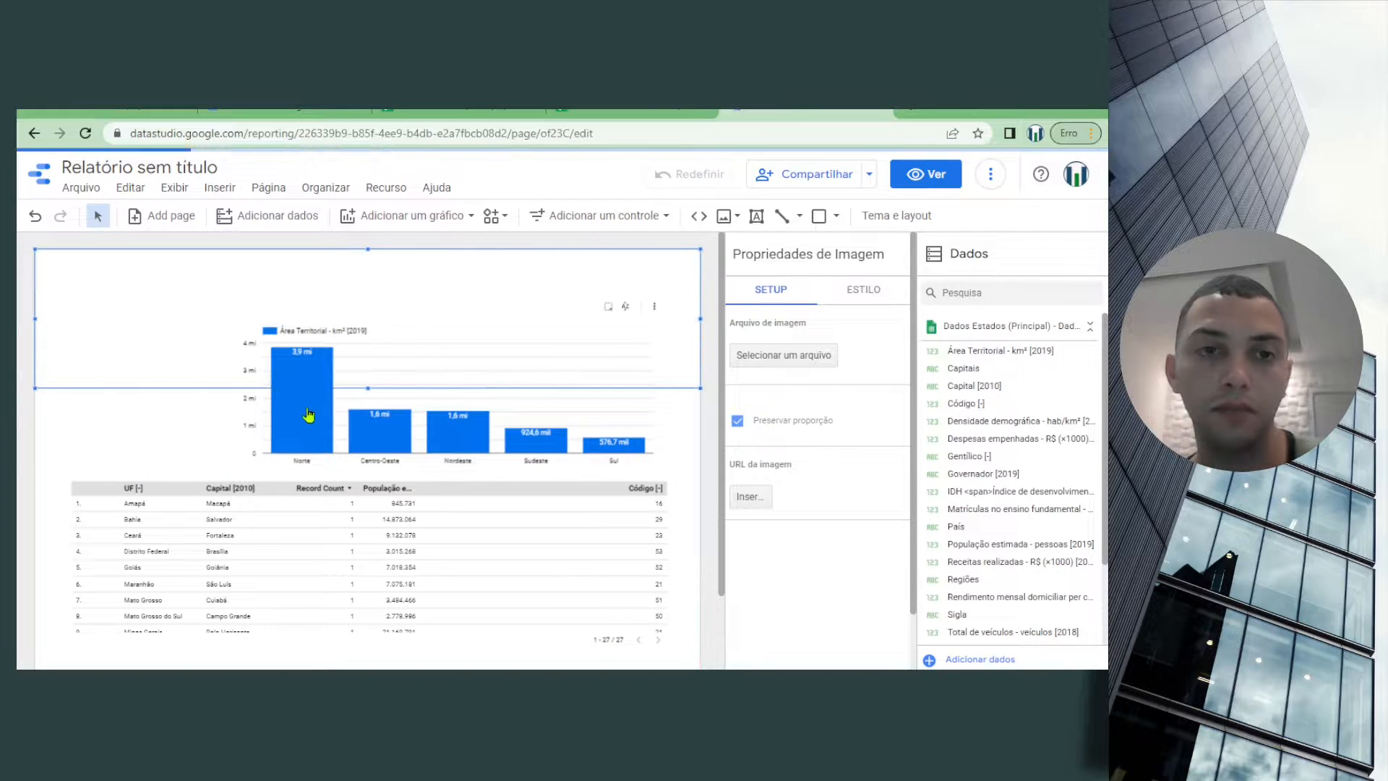
# Shorten the states table by lowering its top edge, leaving a gap beneath the column chart
pyautogui.click(224, 484)
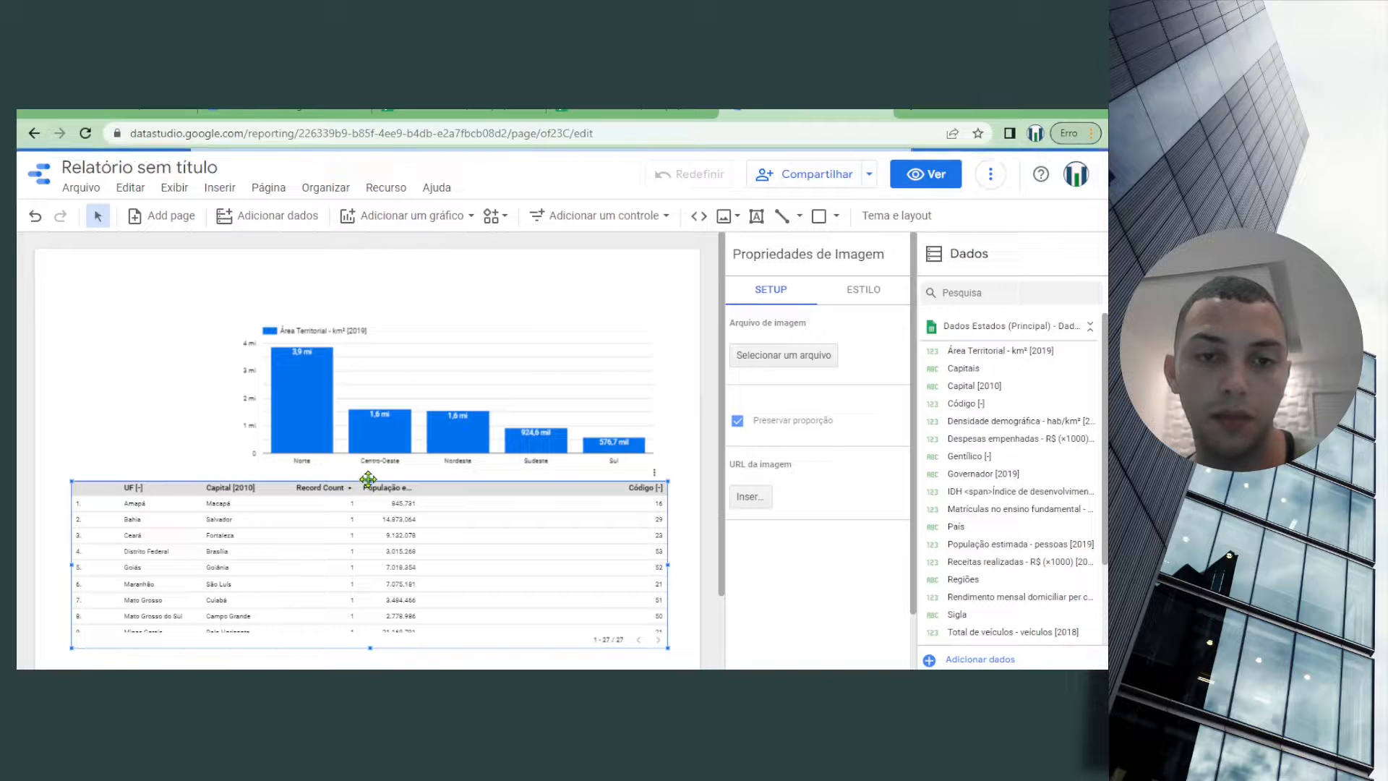
pyautogui.moveTo(370, 480); pyautogui.dragTo(370, 544)
pyautogui.click(423, 322)
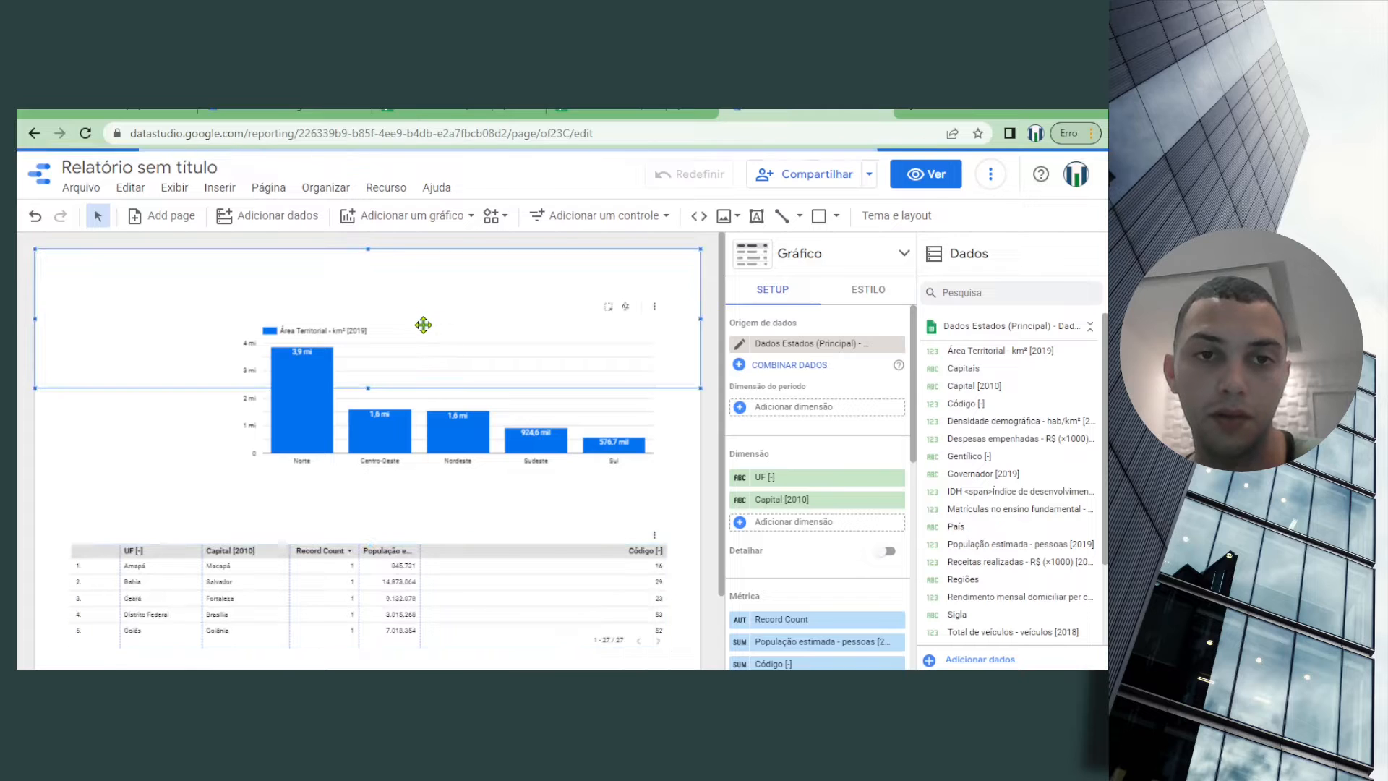
pyautogui.click(458, 383)
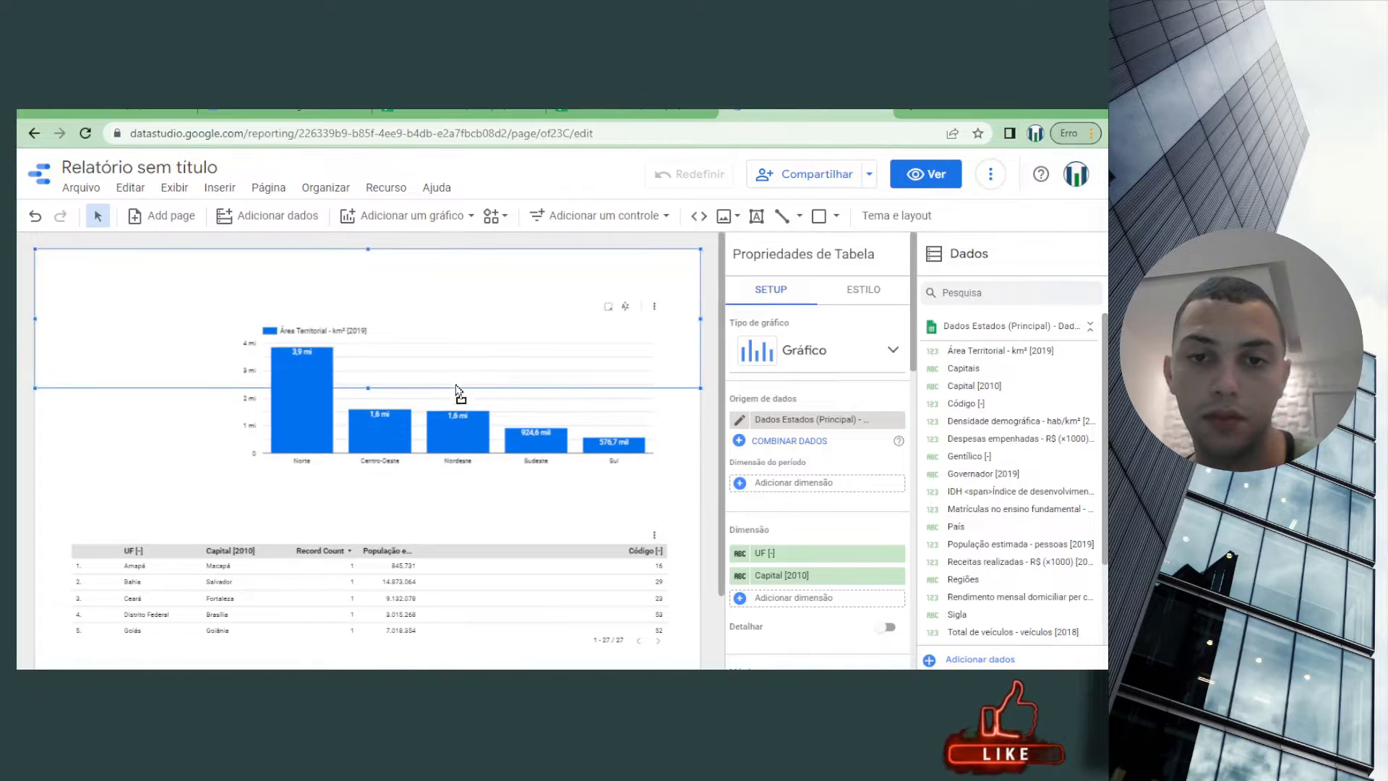
# Align the image with the page's top-left corner and move the column chart down to just above the table
pyautogui.moveTo(425, 287); pyautogui.dragTo(418, 337)
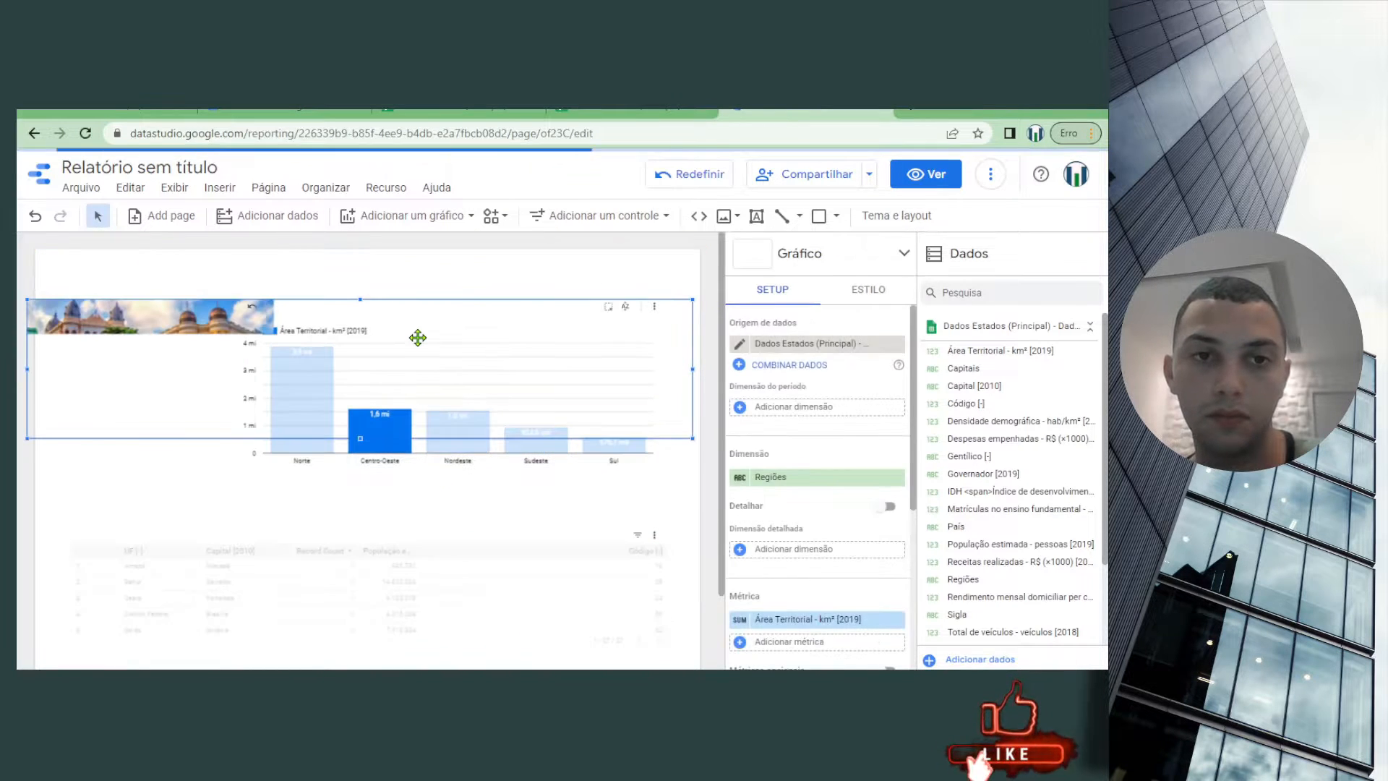
pyautogui.click(436, 468)
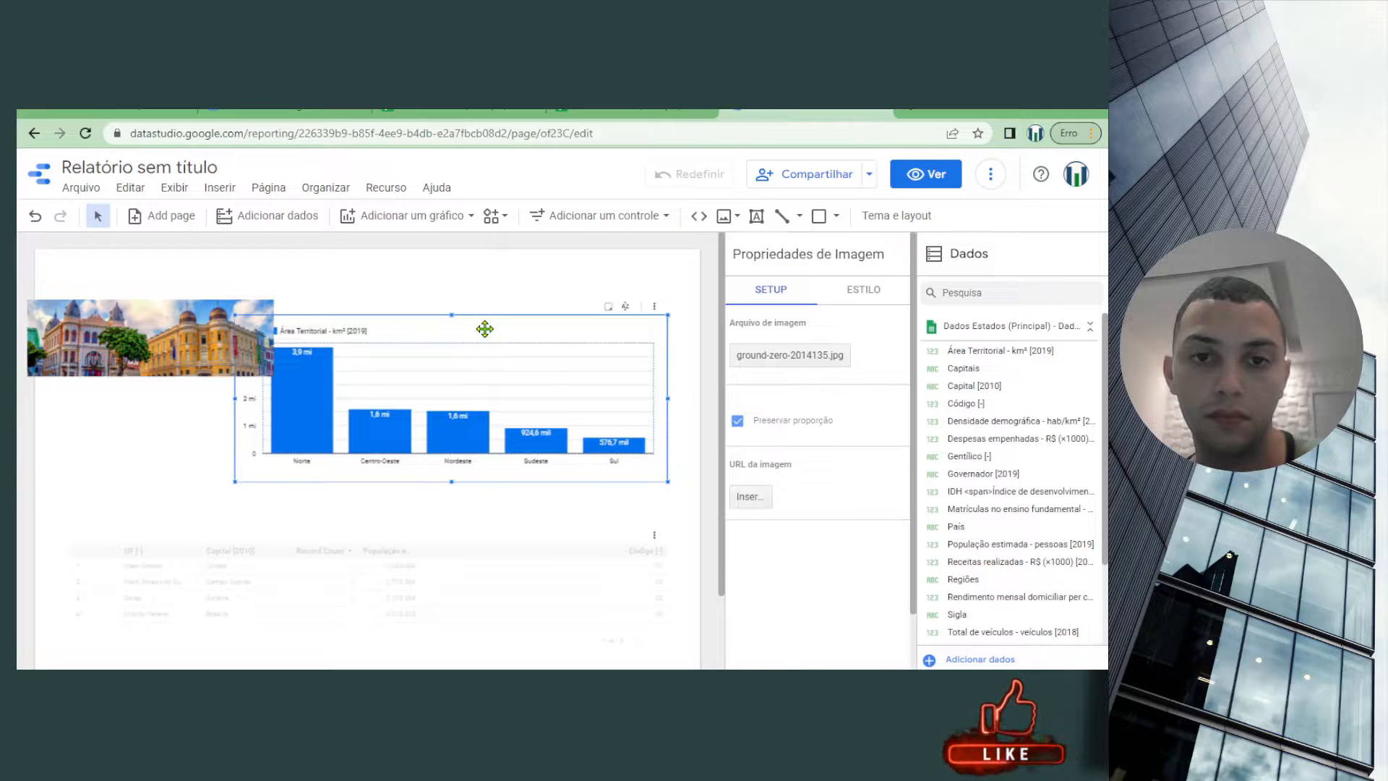
pyautogui.click(491, 394)
pyautogui.moveTo(492, 394); pyautogui.dragTo(490, 289)
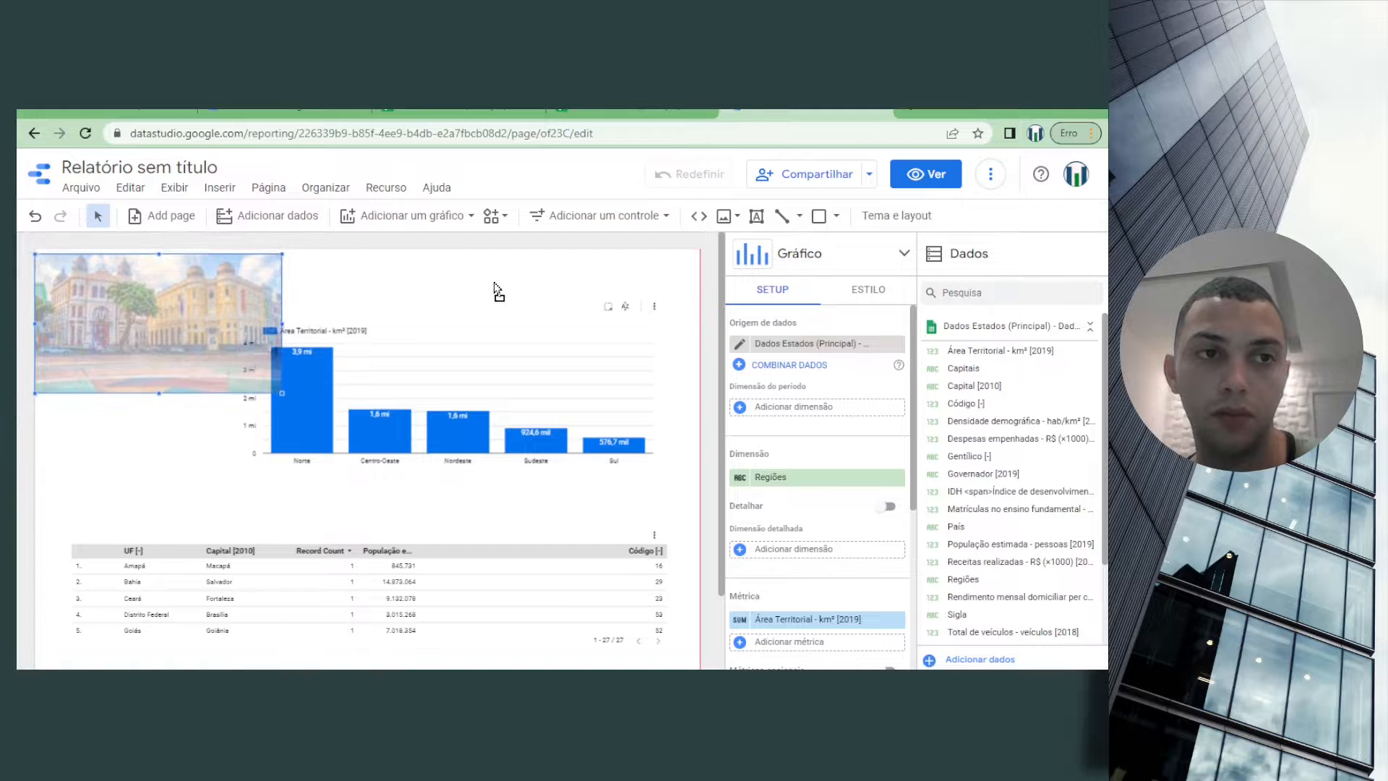
pyautogui.click(446, 332)
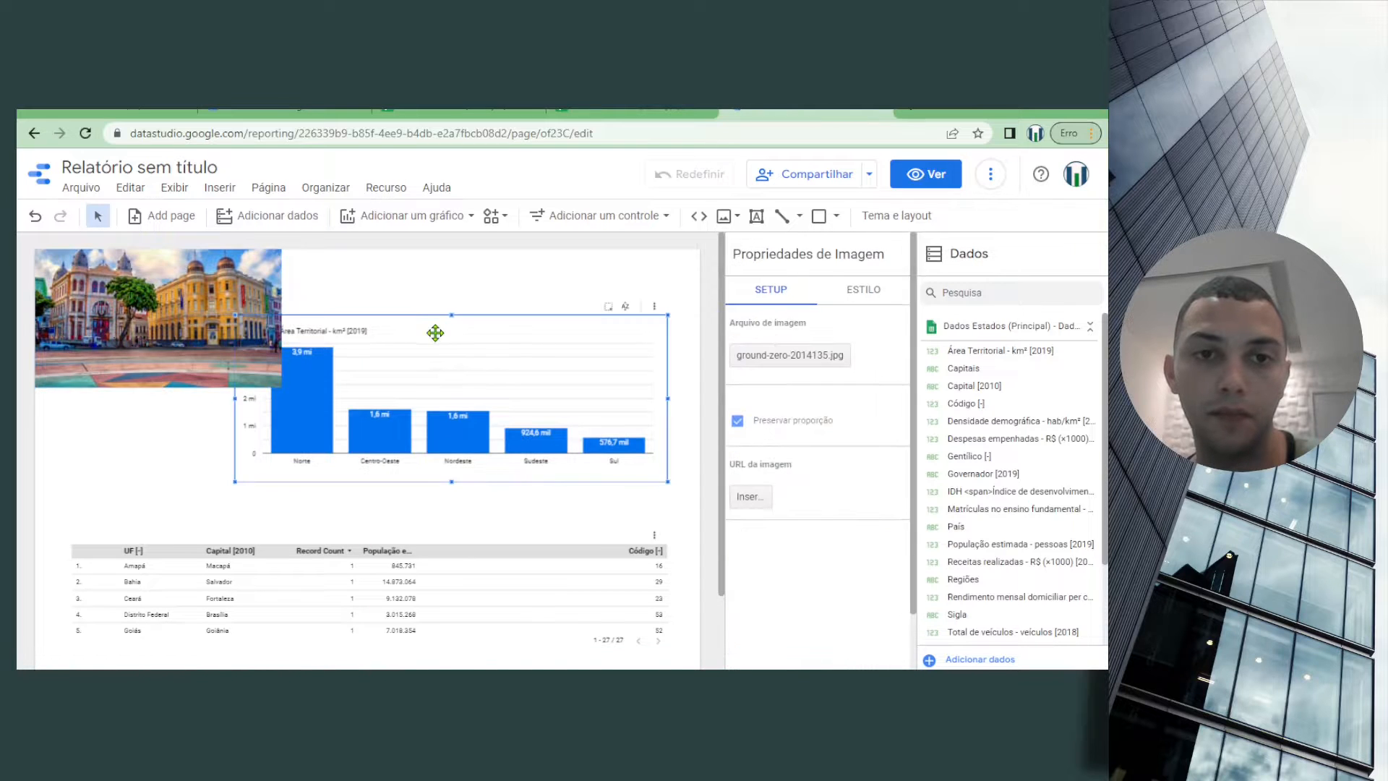
pyautogui.moveTo(436, 329); pyautogui.dragTo(431, 396)
# Enlarge the building image to the full page width and align its top edge with the top of the page
pyautogui.click(245, 345)
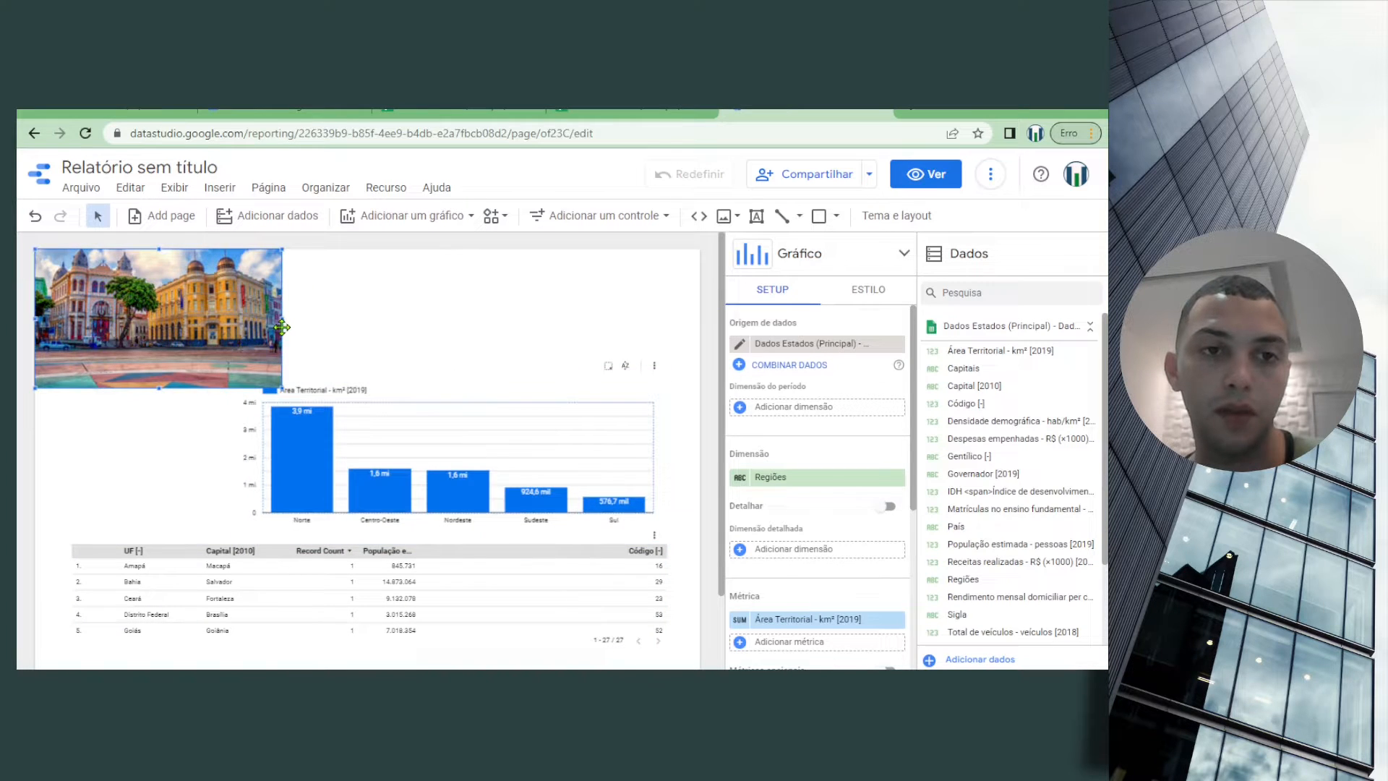
pyautogui.moveTo(282, 328); pyautogui.dragTo(700, 311)
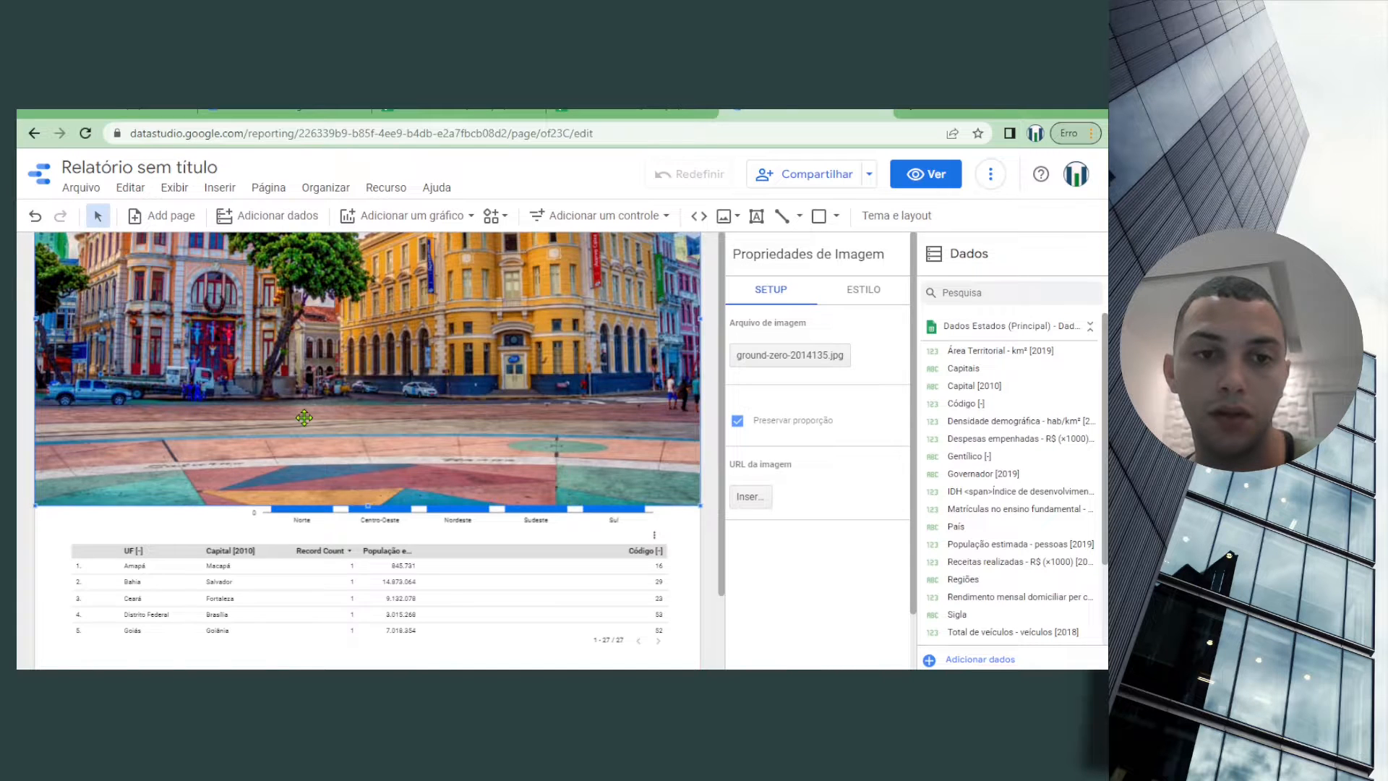
pyautogui.hotkey('ctrl', 'z')
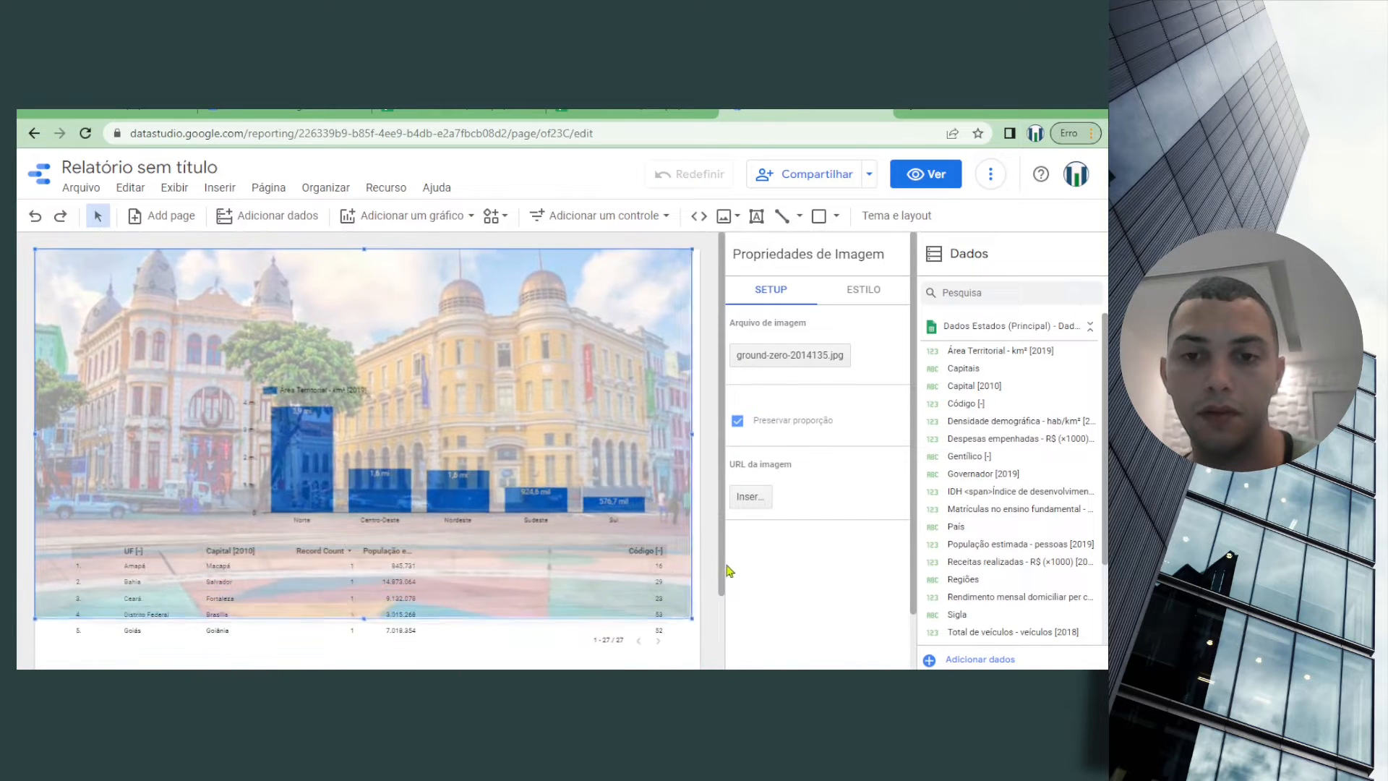
pyautogui.hotkey('ctrl', 'y')
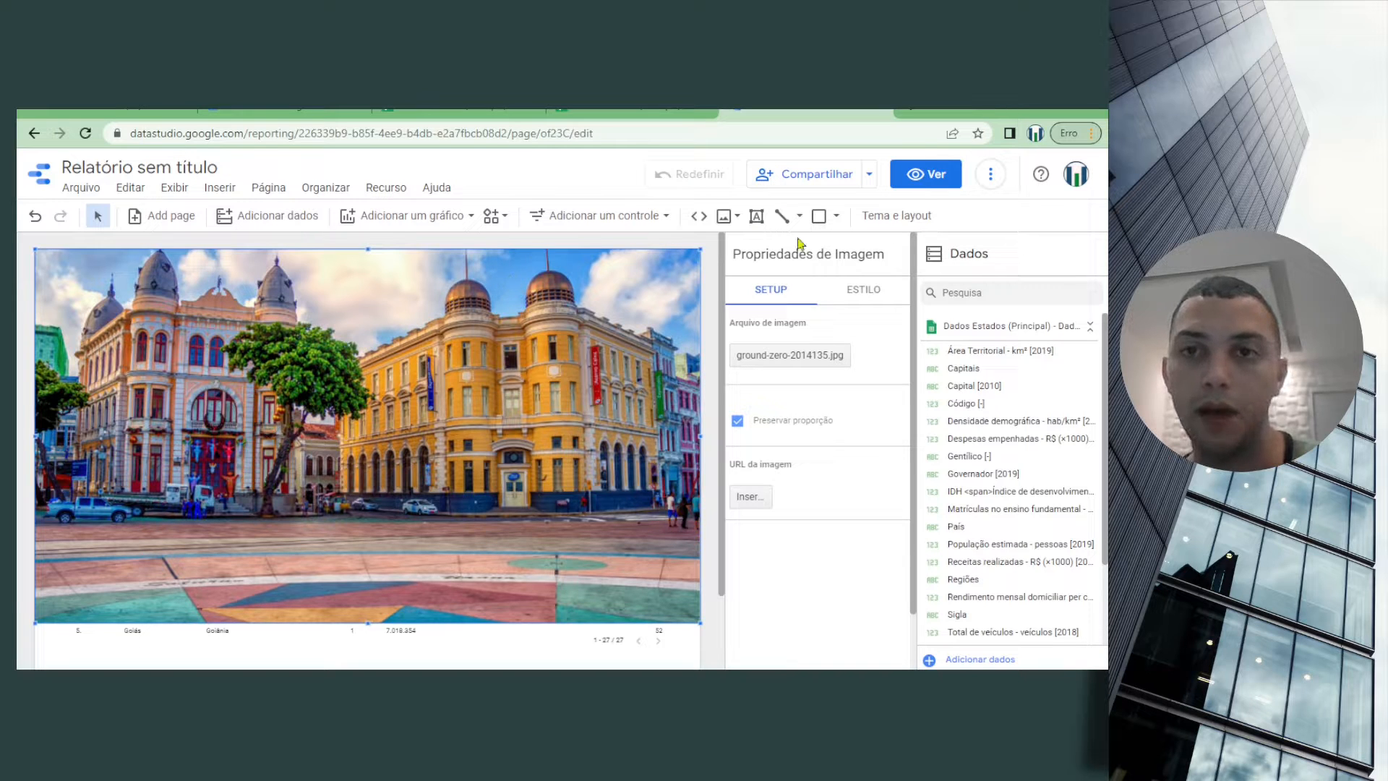
# Send the building image to the back, behind the chart and table, and move the column chart slightly up
pyautogui.rightClick(545, 277)
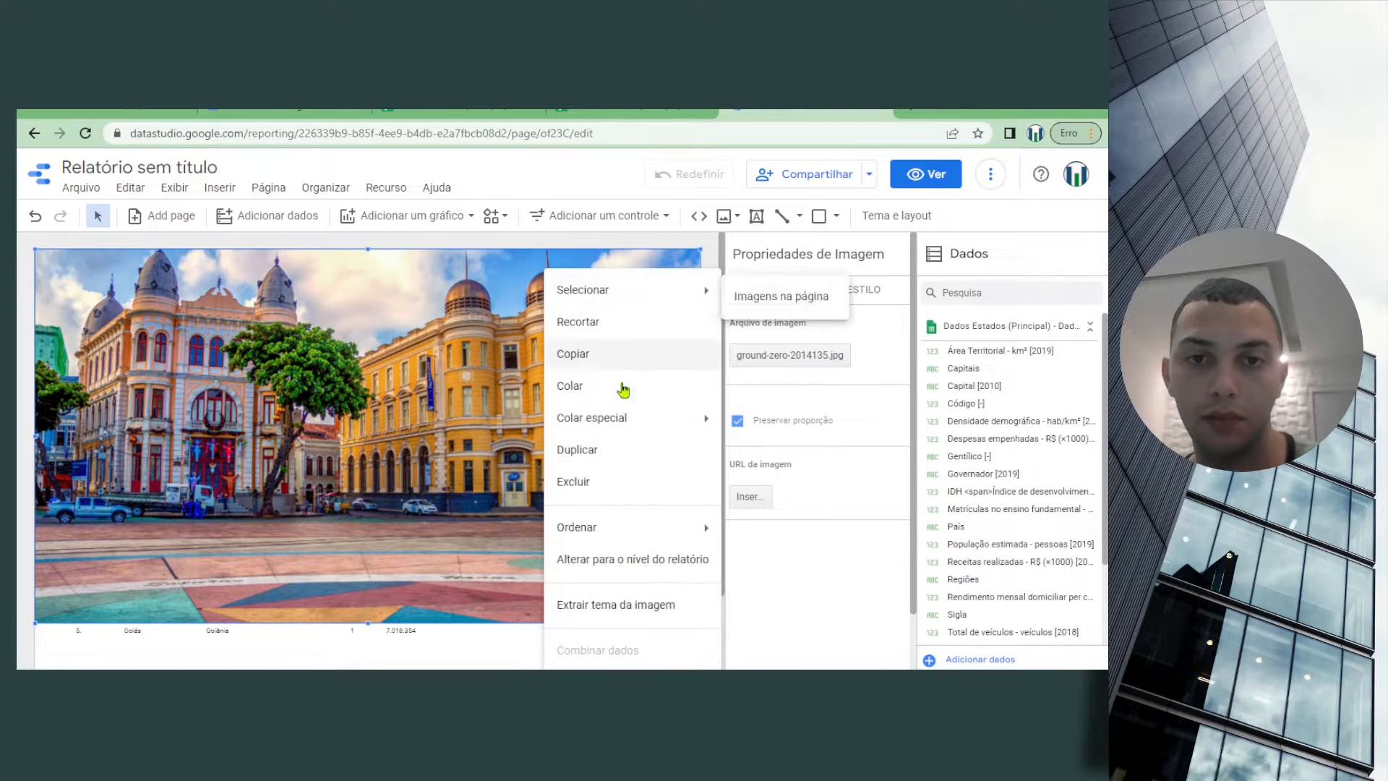
pyautogui.moveTo(657, 531)
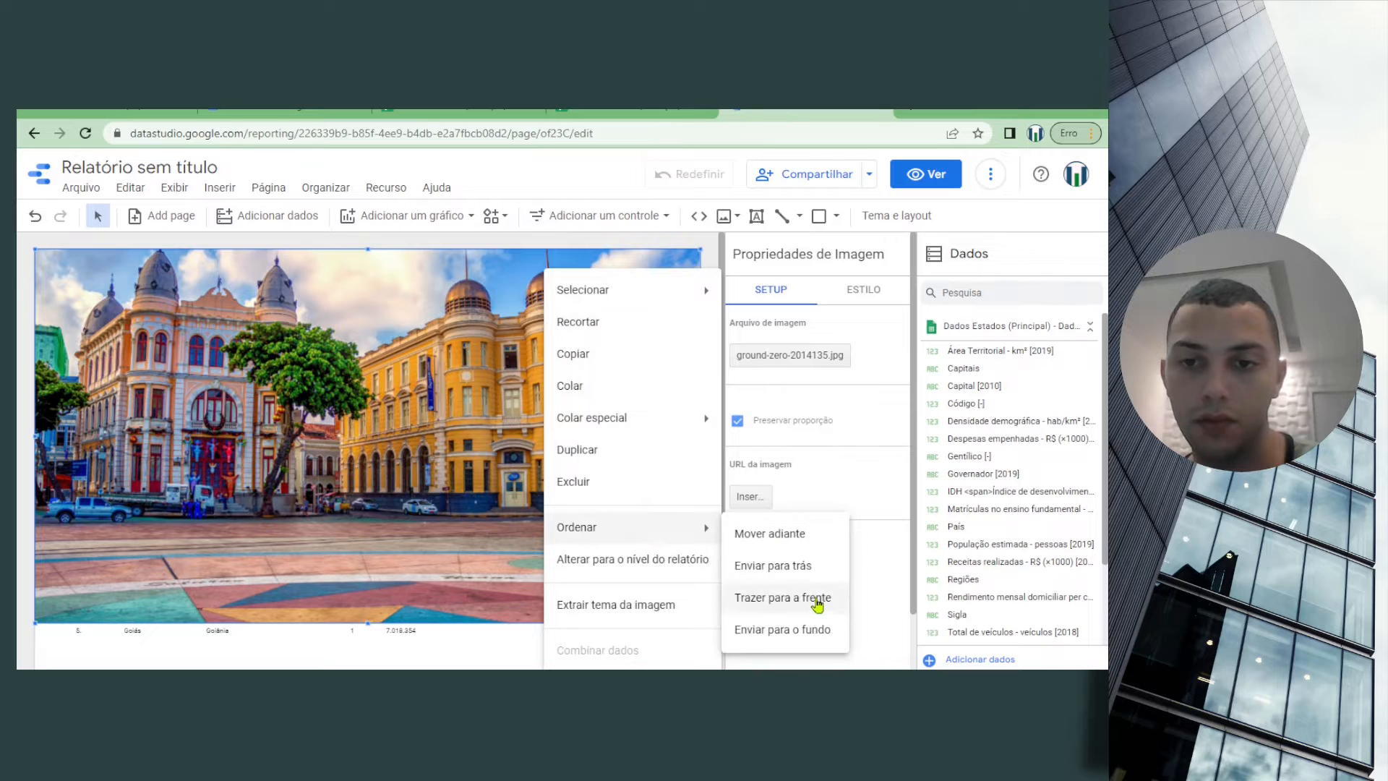
pyautogui.click(823, 630)
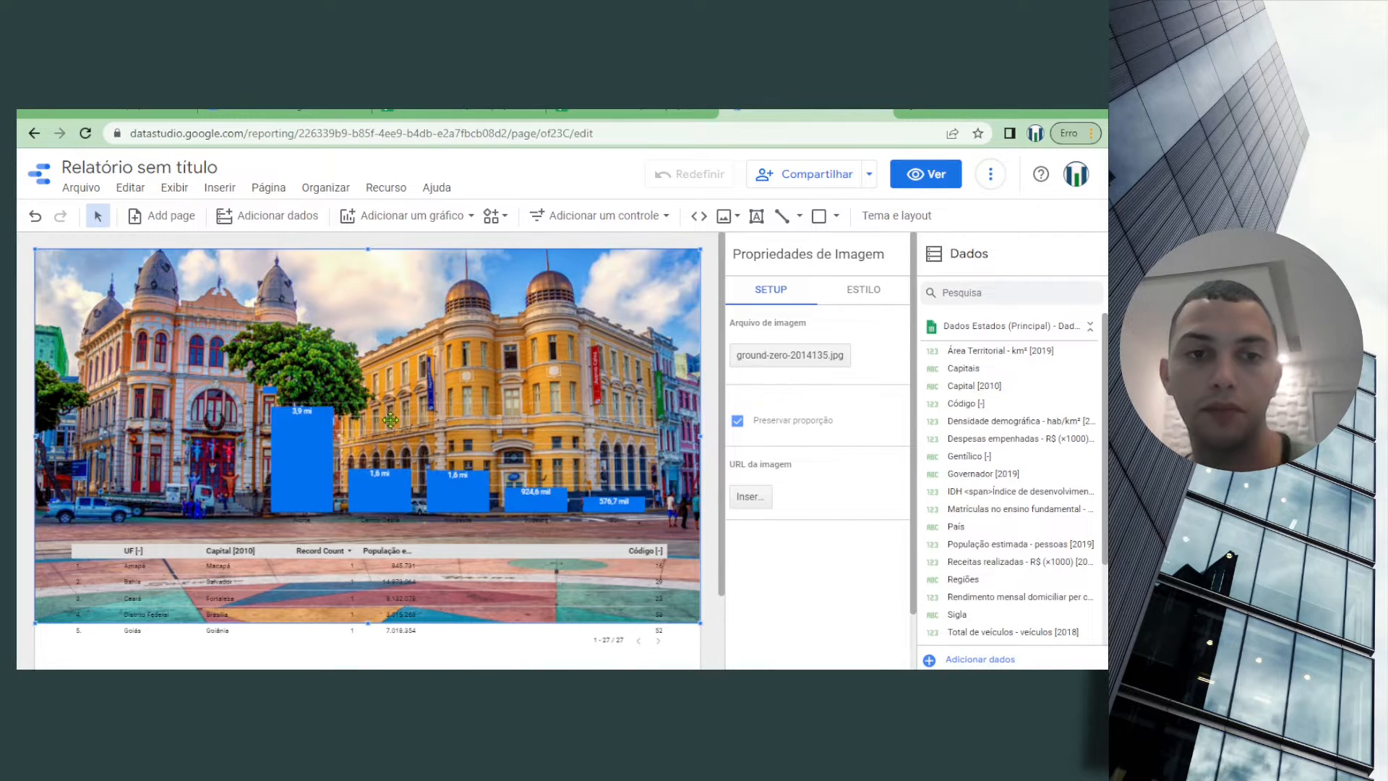
pyautogui.click(353, 391)
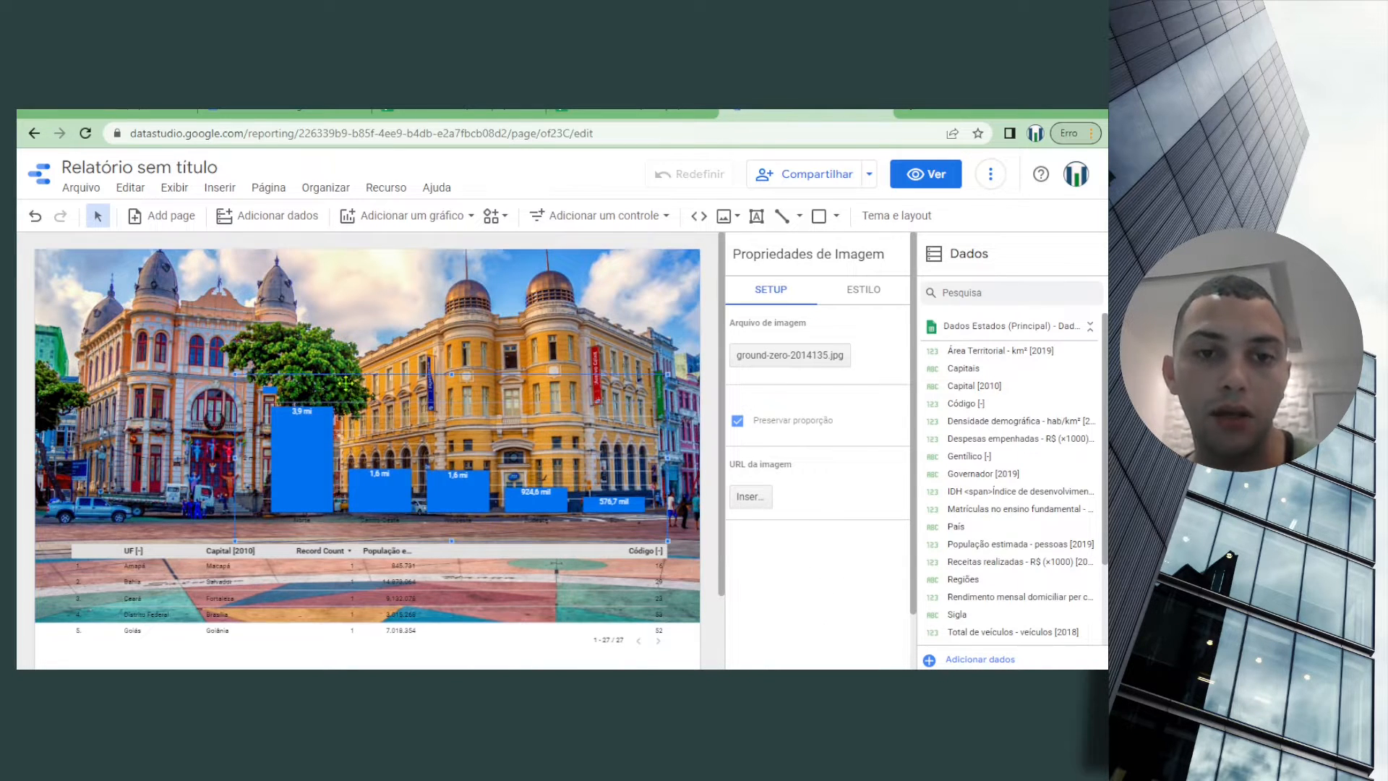
pyautogui.moveTo(346, 383); pyautogui.dragTo(355, 350)
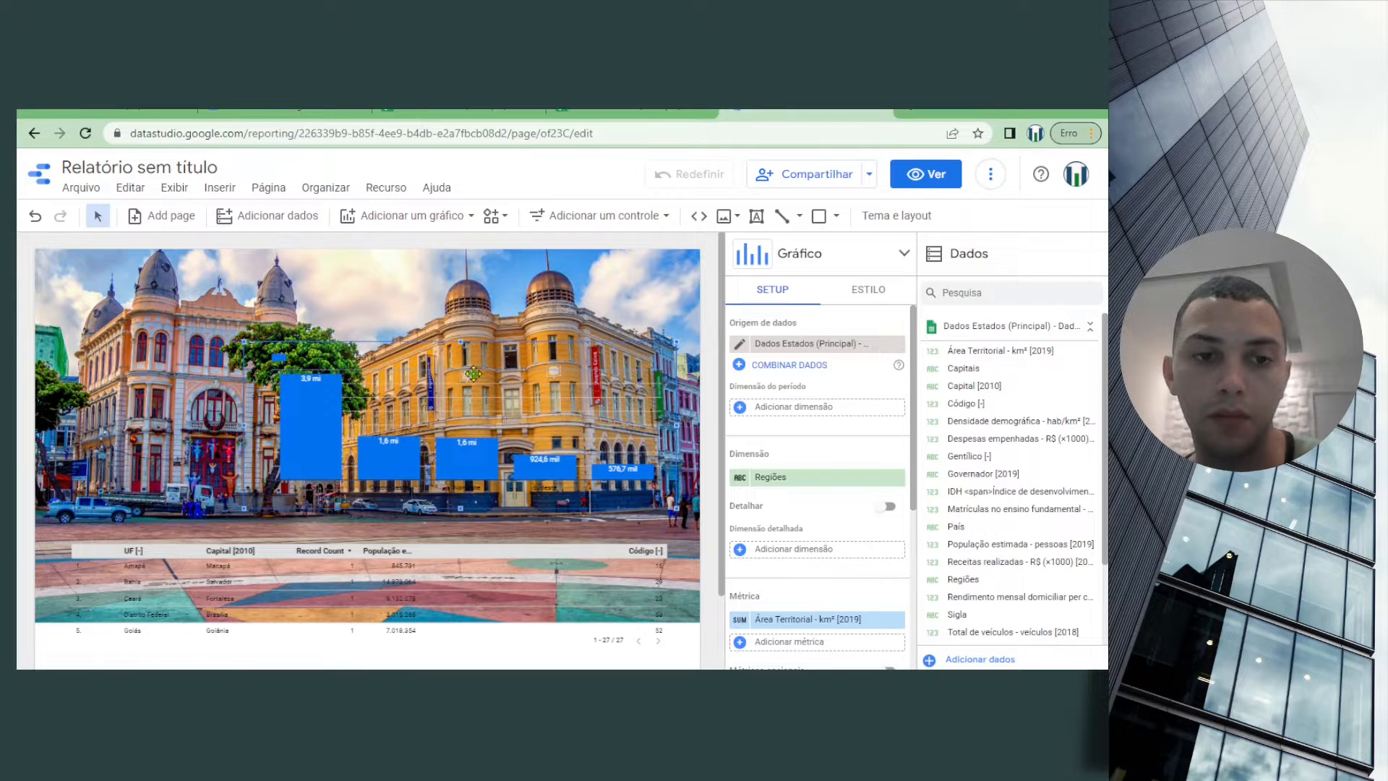
# Open the background colour choices in the column chart's grid style settings
pyautogui.click(871, 291)
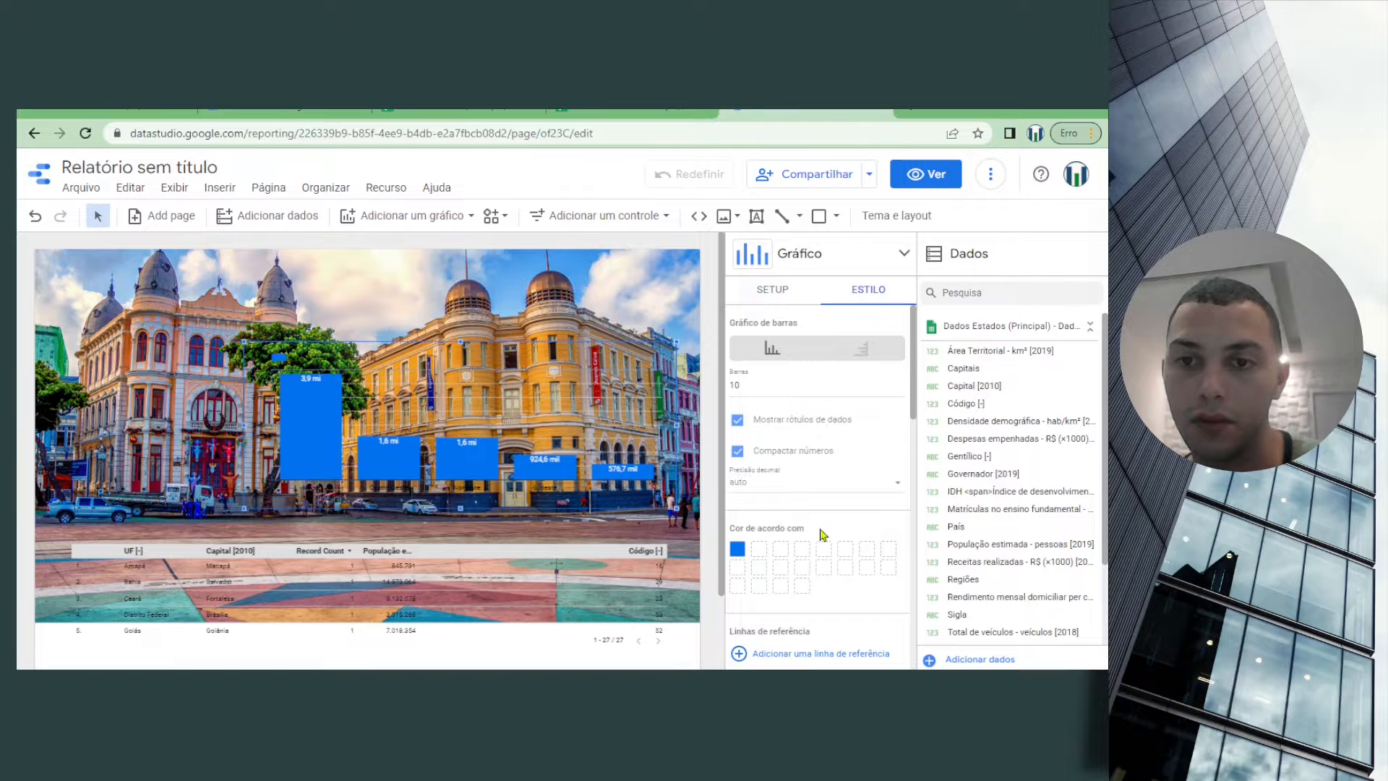
pyautogui.scroll(-5, 821, 535)
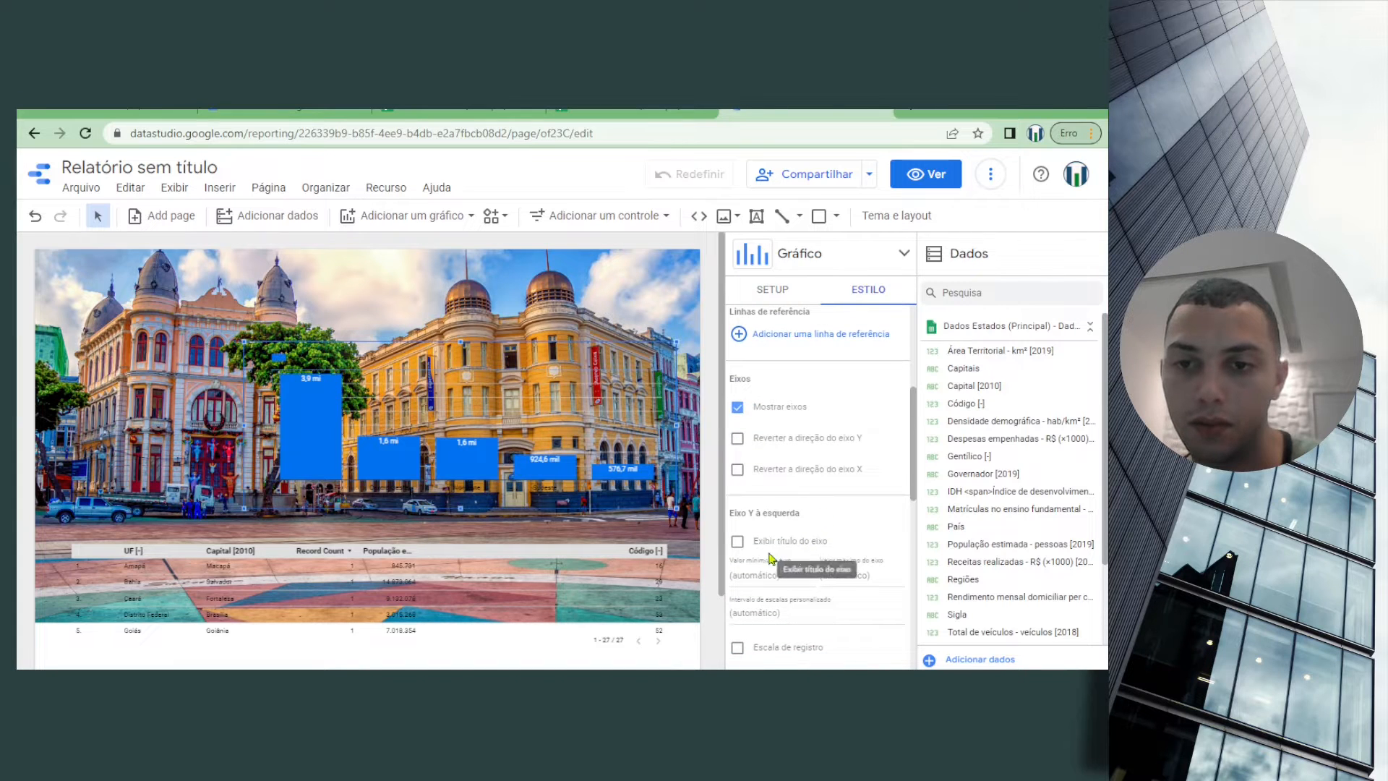
pyautogui.scroll(-3, 774, 564)
pyautogui.scroll(-3, 801, 594)
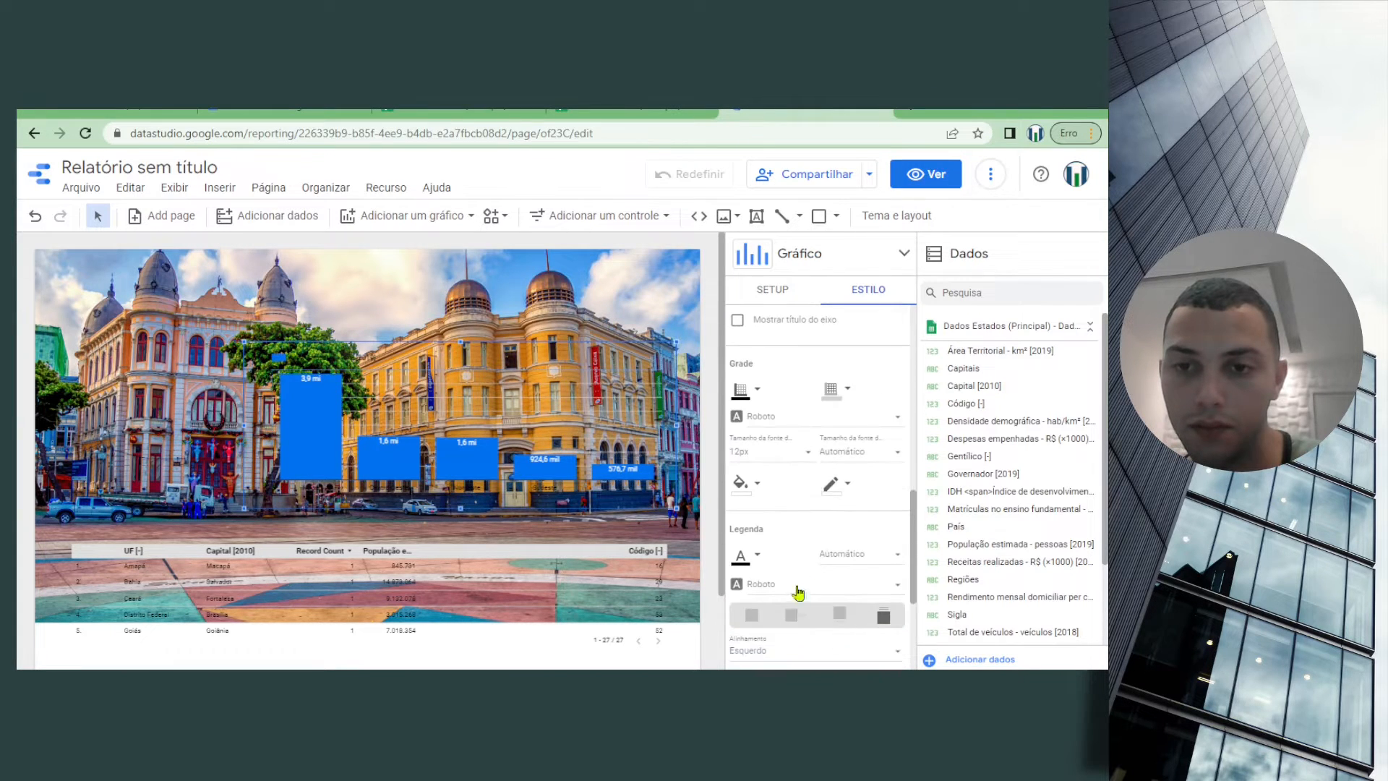
pyautogui.click(763, 490)
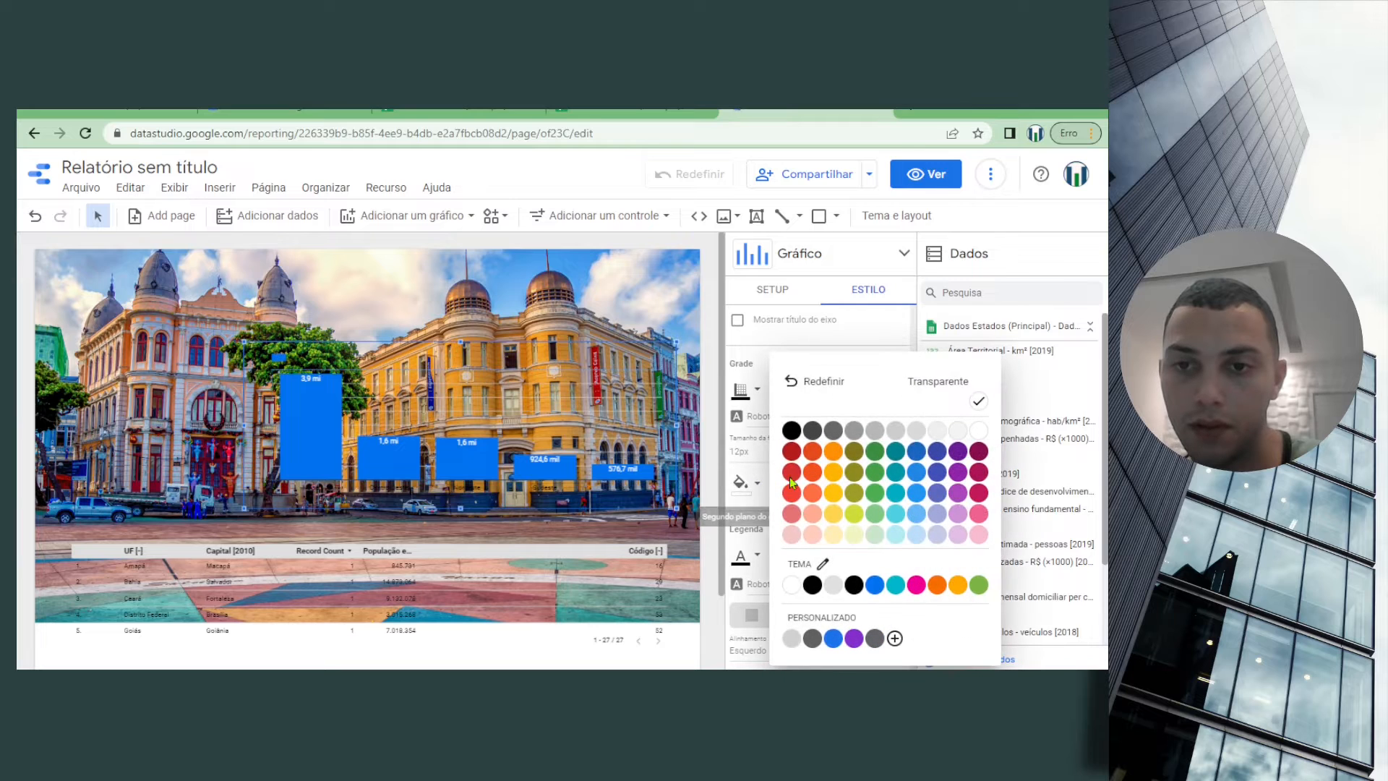